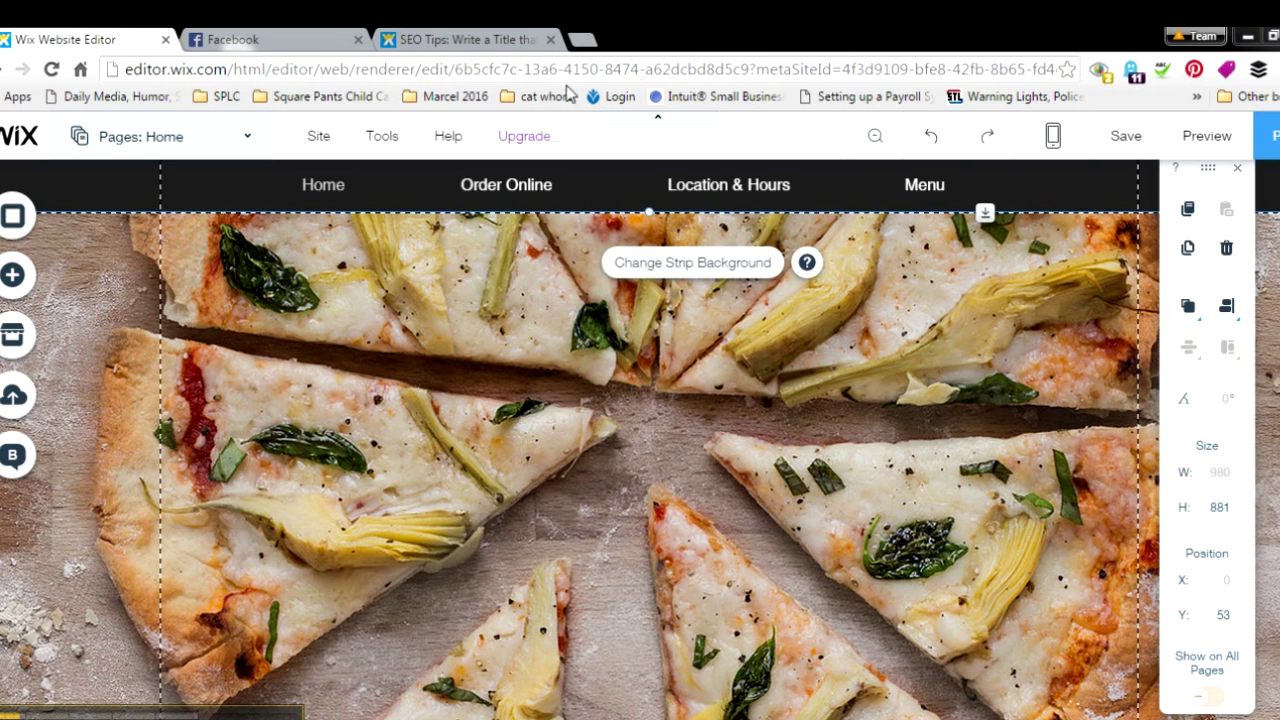
- Search Google for "ebay" in a new browser tab
{"action": "left_click", "coordinate": [581, 40]}
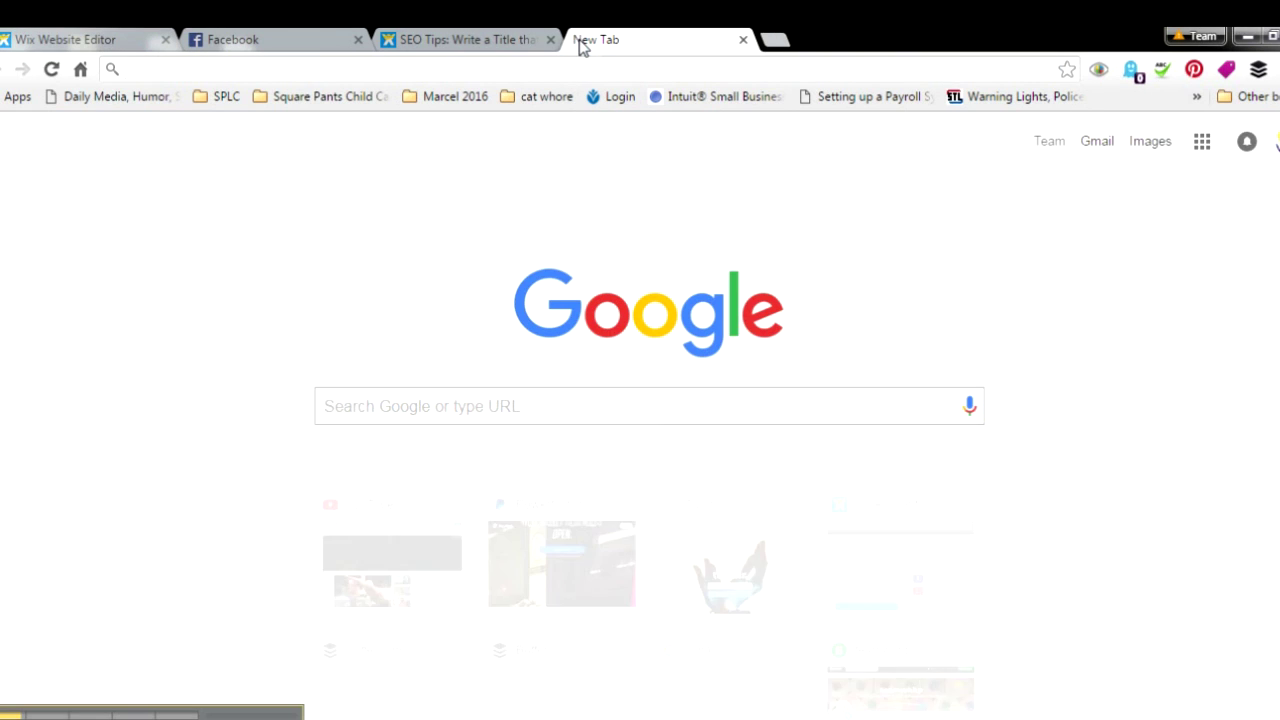
{"action": "type", "text": "ebay"}
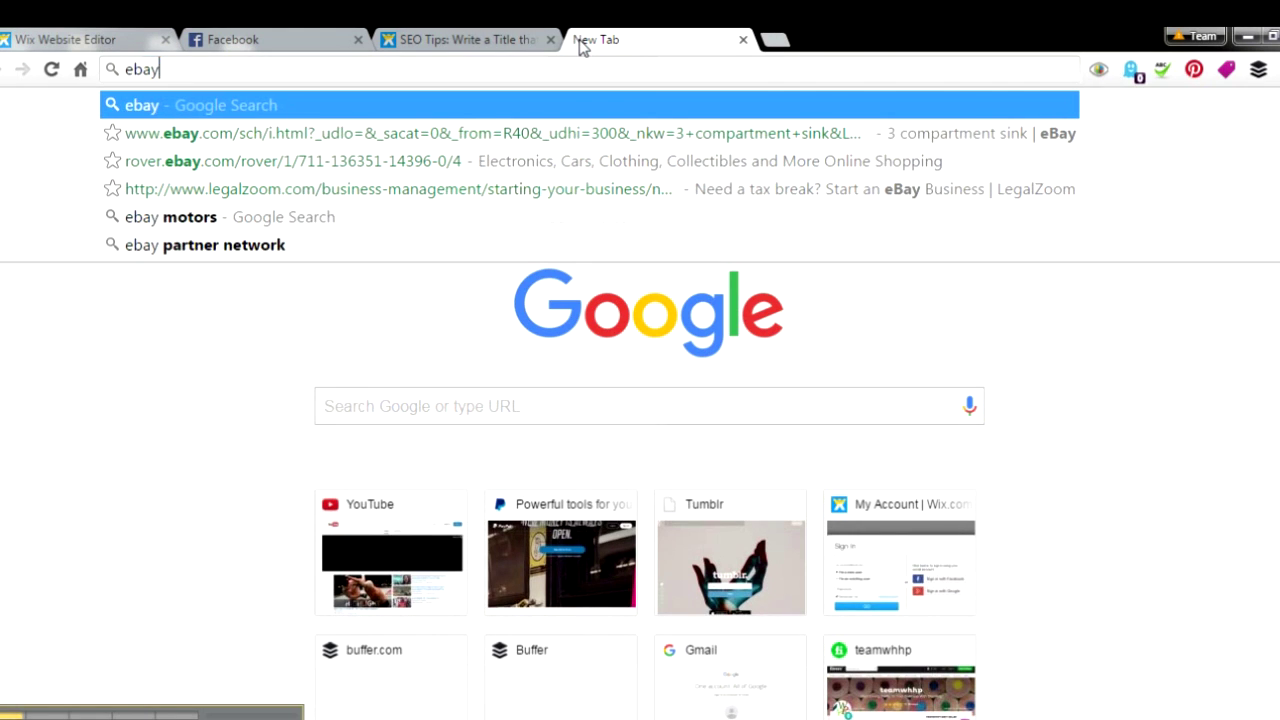
{"action": "key", "text": "Return"}
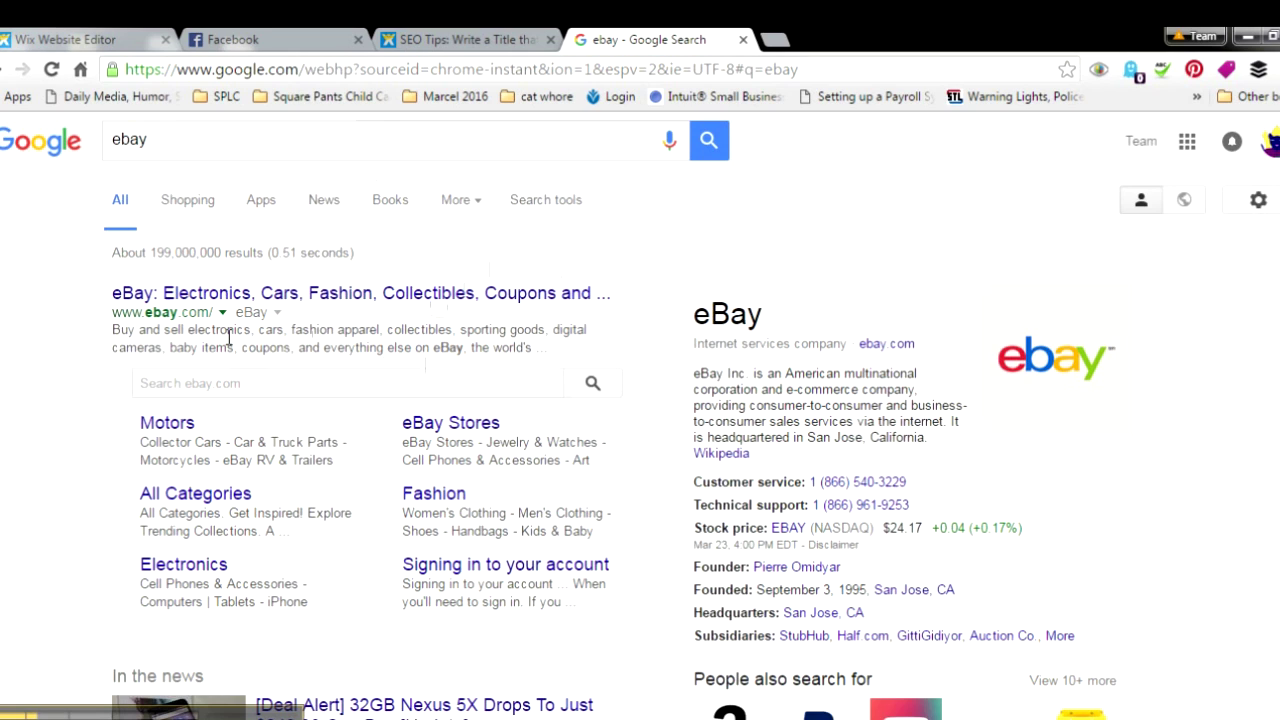
- Return to the Wix Website Editor and set the Home page's search engine title to "Grande Pizza | 24/7 Fresh Delivery"
{"action": "left_click", "coordinate": [466, 38]}
{"action": "left_click", "coordinate": [110, 39]}
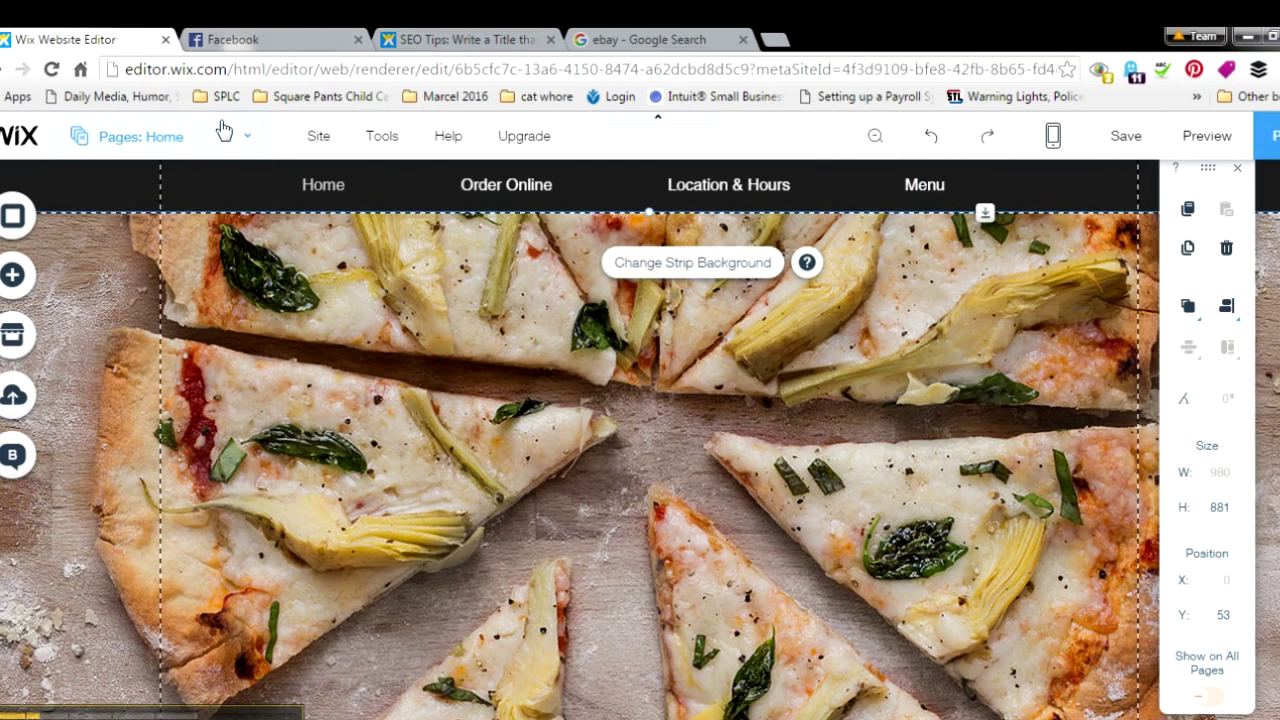
{"action": "left_click", "coordinate": [208, 136]}
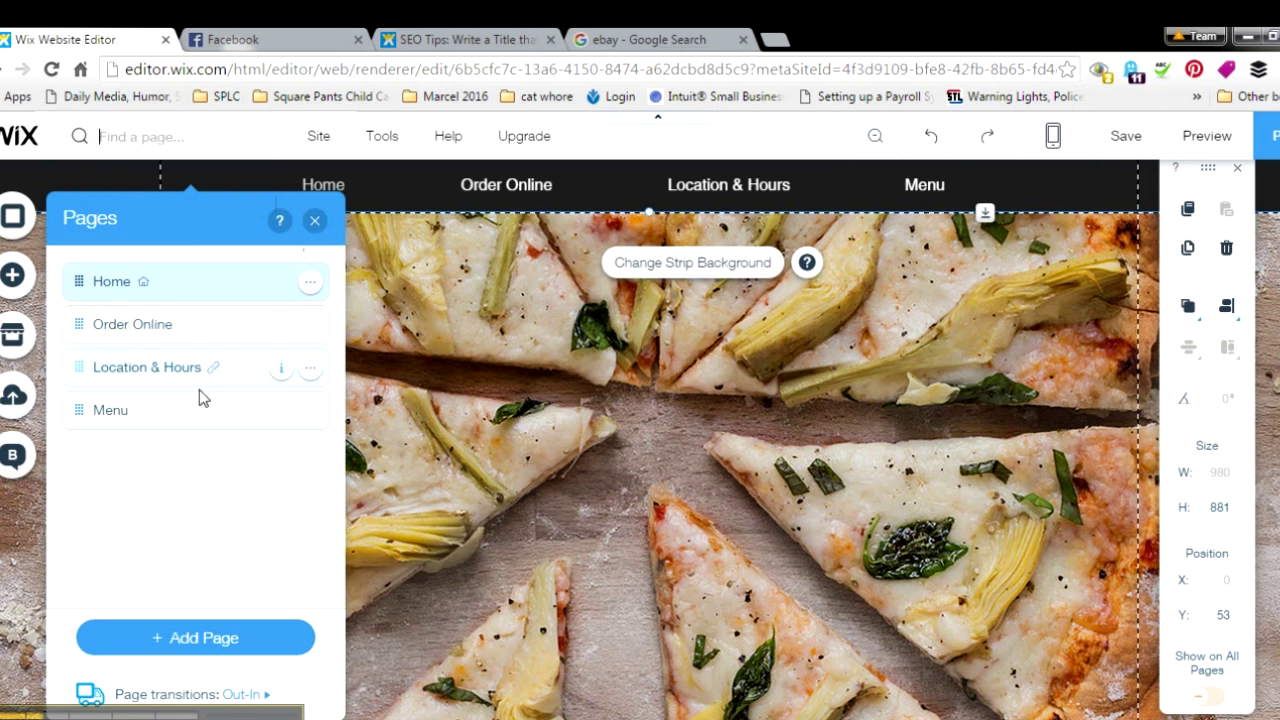
{"action": "left_click", "coordinate": [311, 286]}
{"action": "left_click", "coordinate": [411, 375]}
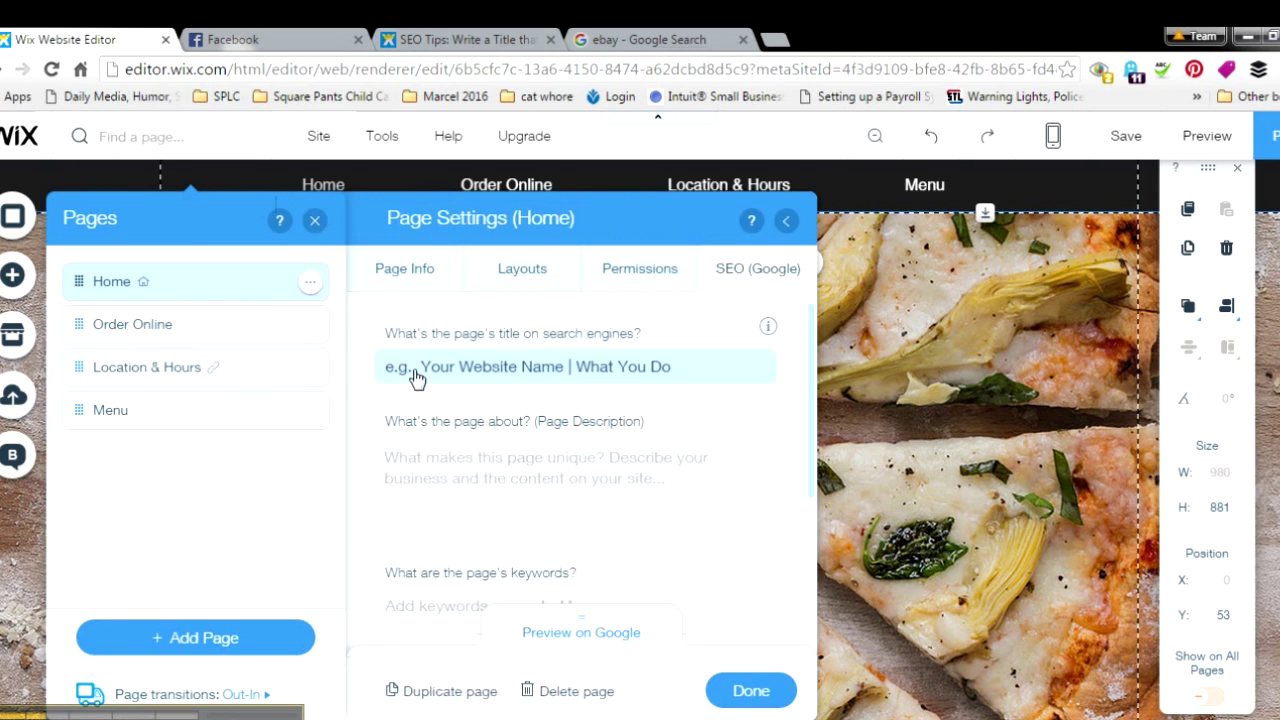
{"action": "left_click", "coordinate": [561, 366]}
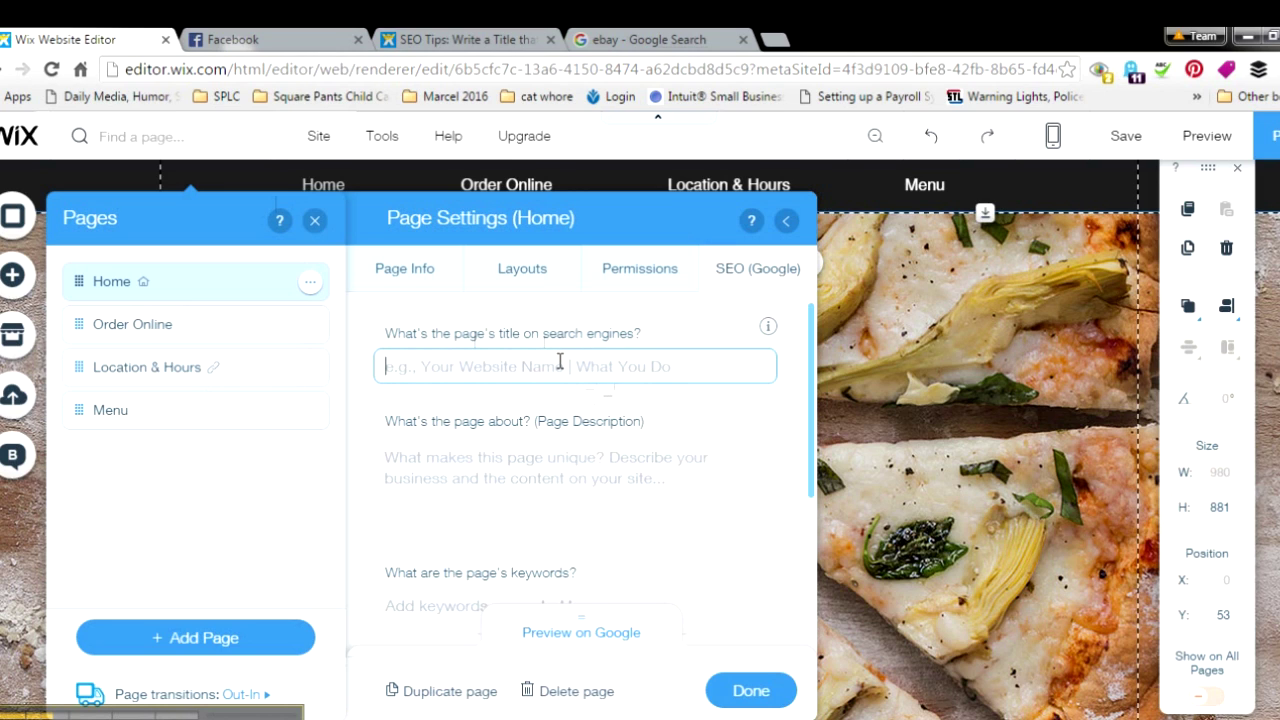
{"action": "type", "text": "Grande"}
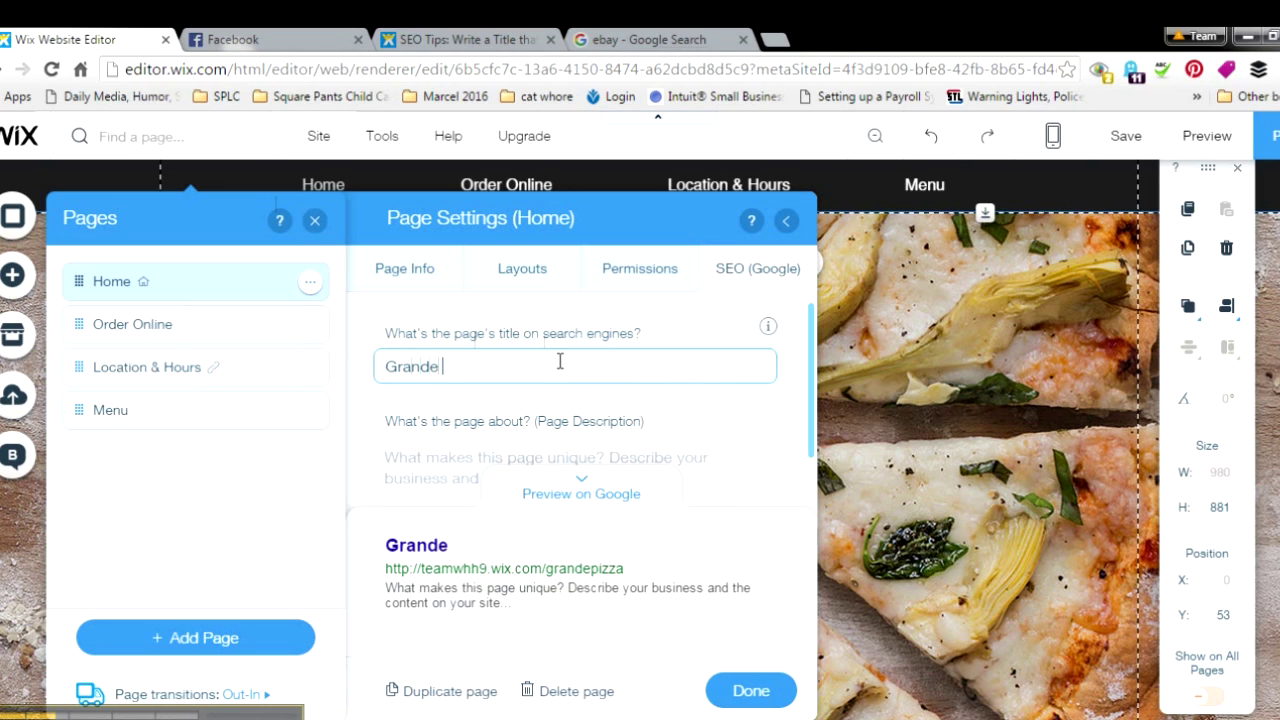
{"action": "type", "text": " Pizza "}
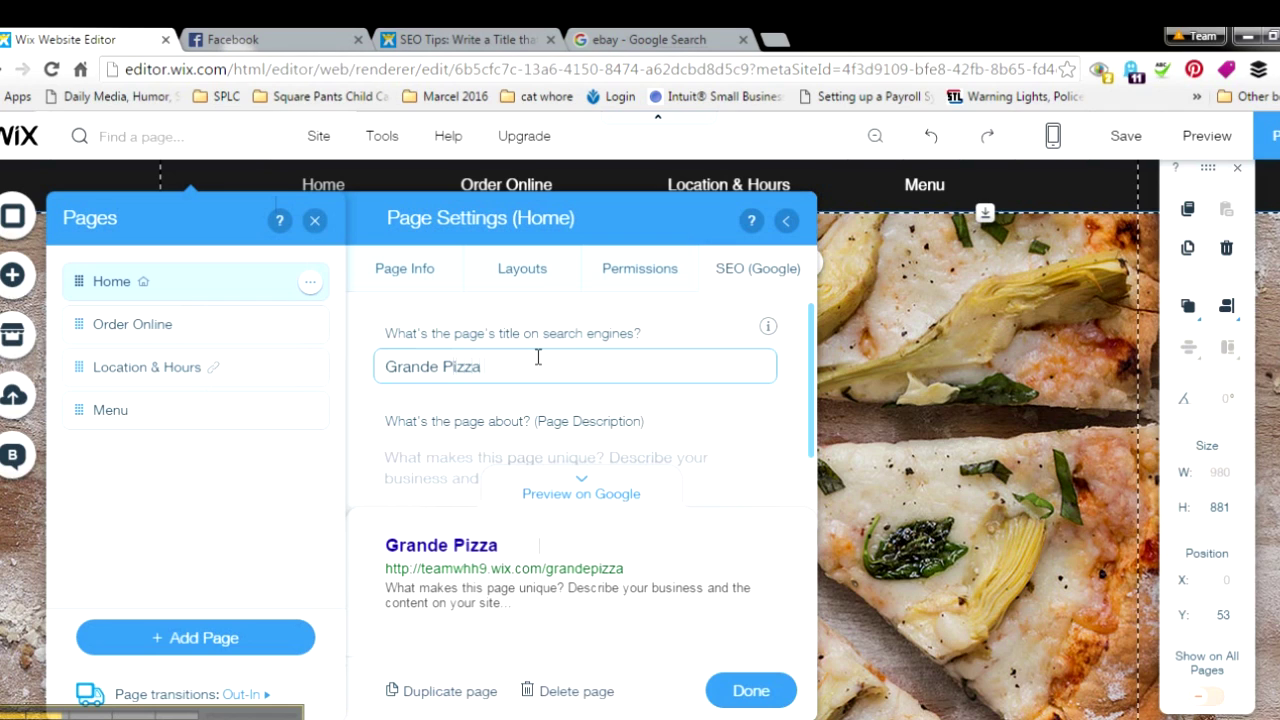
{"action": "type", "text": "| 24/7 Fresh"}
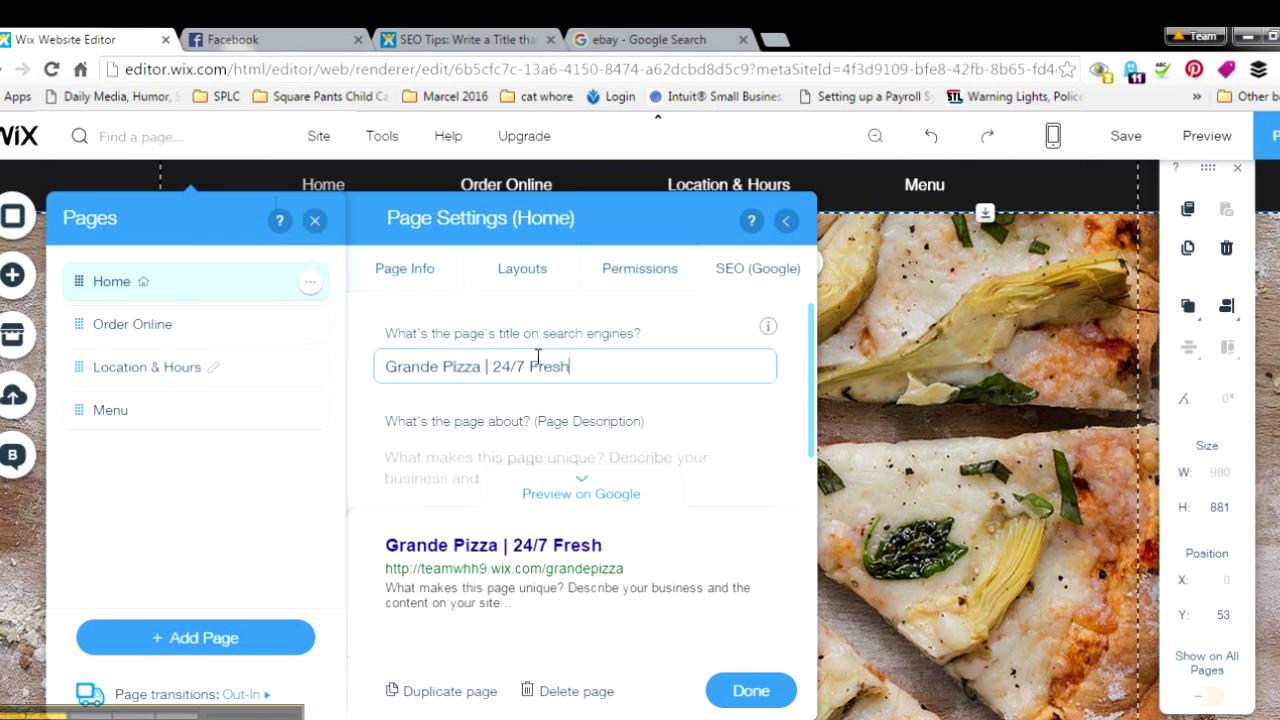
{"action": "type", "text": " Delivery"}
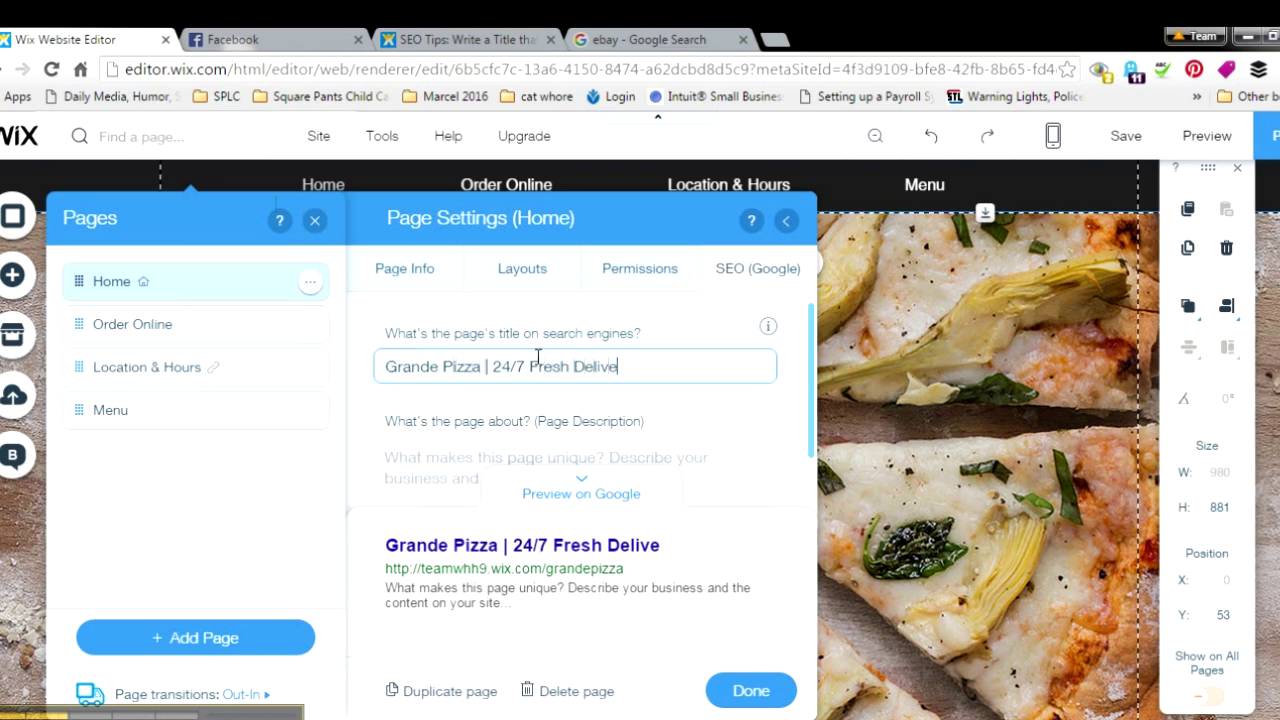
- Draft the Home page description "Grande pizza is always fresh and delicious. Order now to get 30% off you" and clear it
{"action": "left_click", "coordinate": [550, 452]}
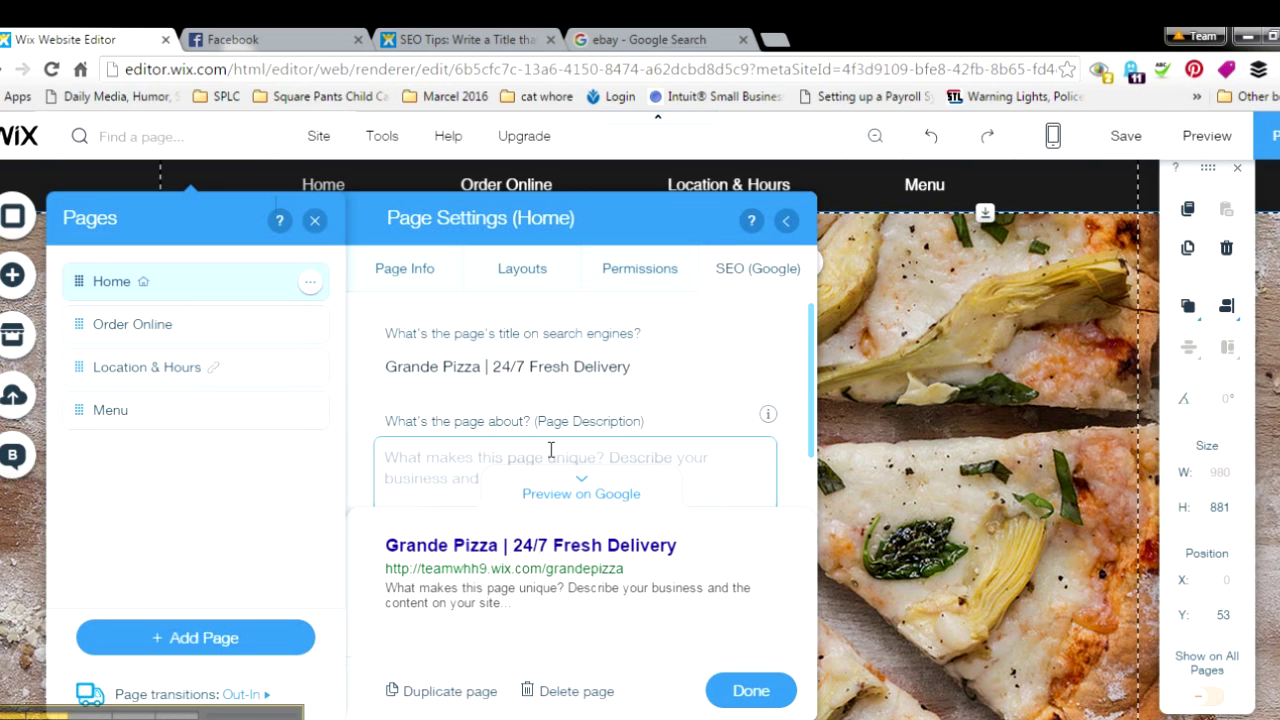
{"action": "type", "text": "Grande"}
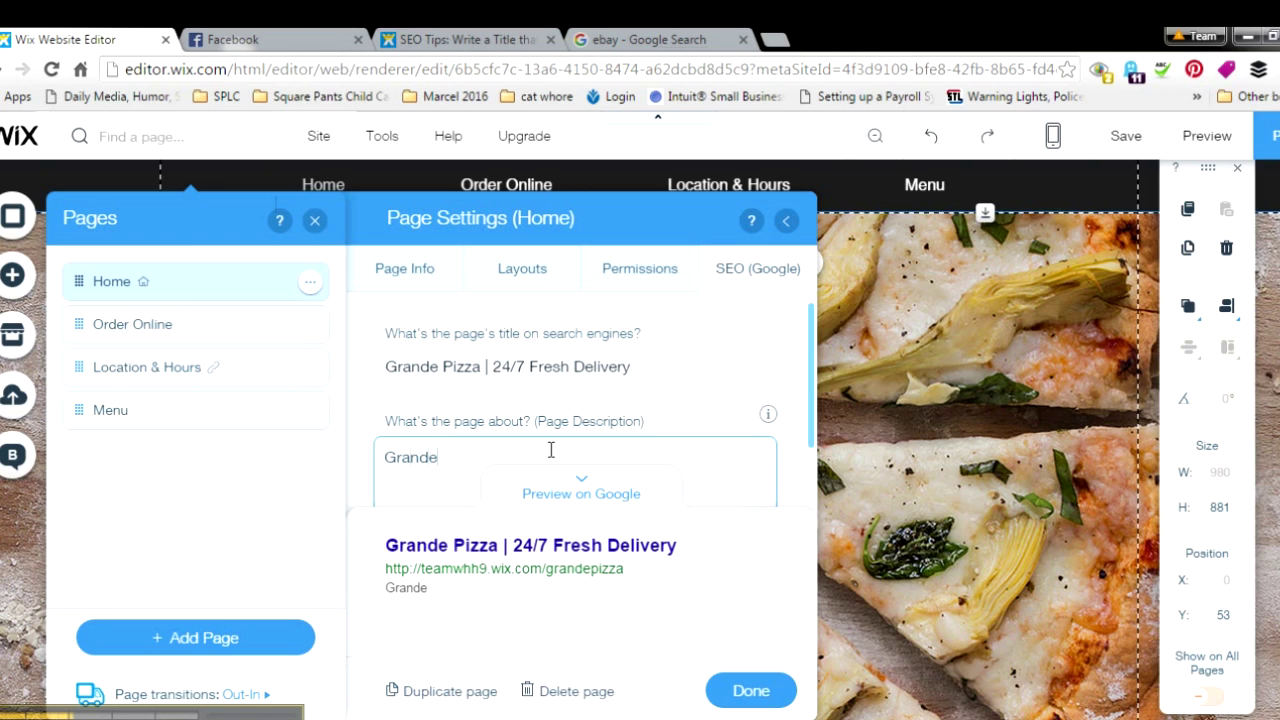
{"action": "type", "text": " pizza is always"}
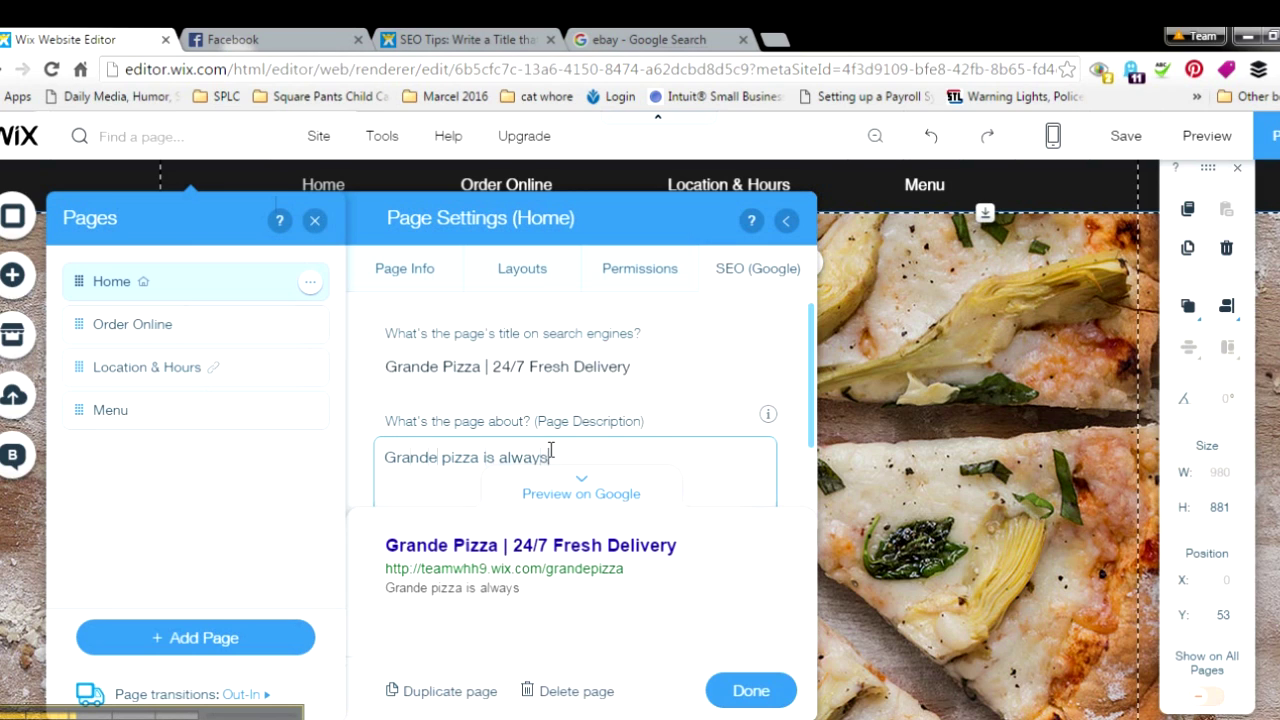
{"action": "type", "text": " fresh and delicious. P"}
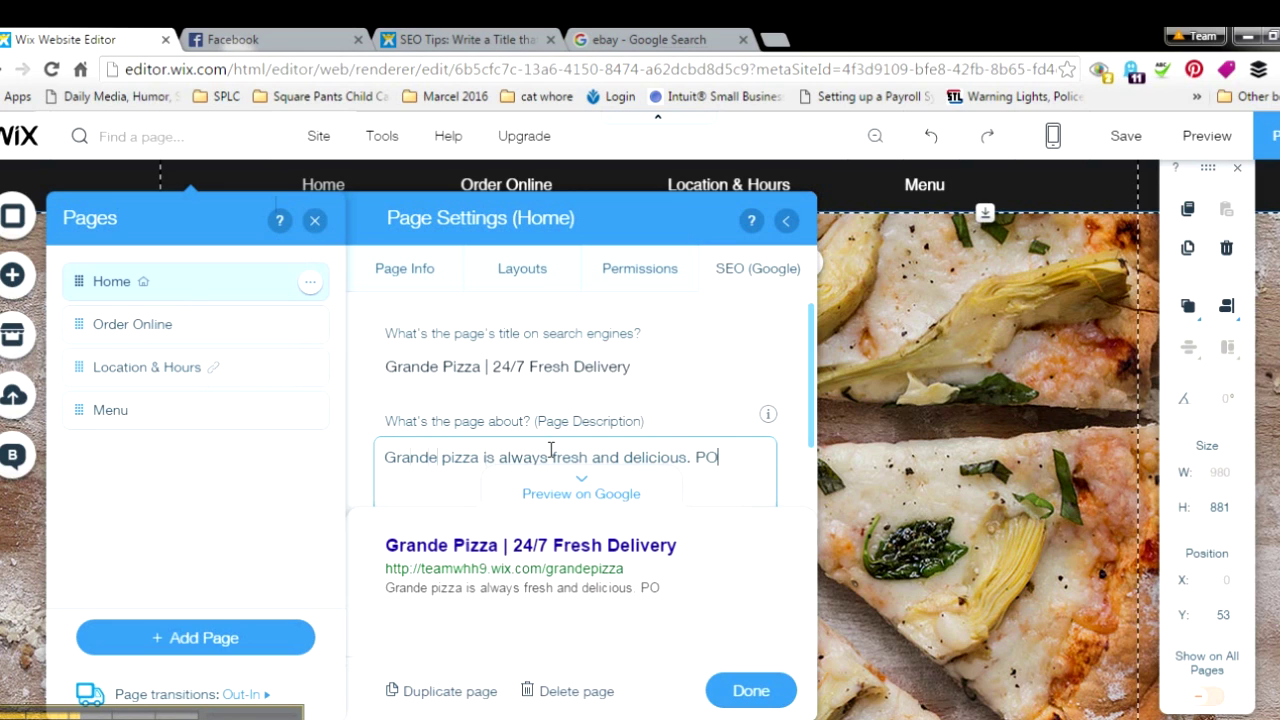
{"action": "key", "text": "BackSpace"}
{"action": "type", "text": "Order now to get "}
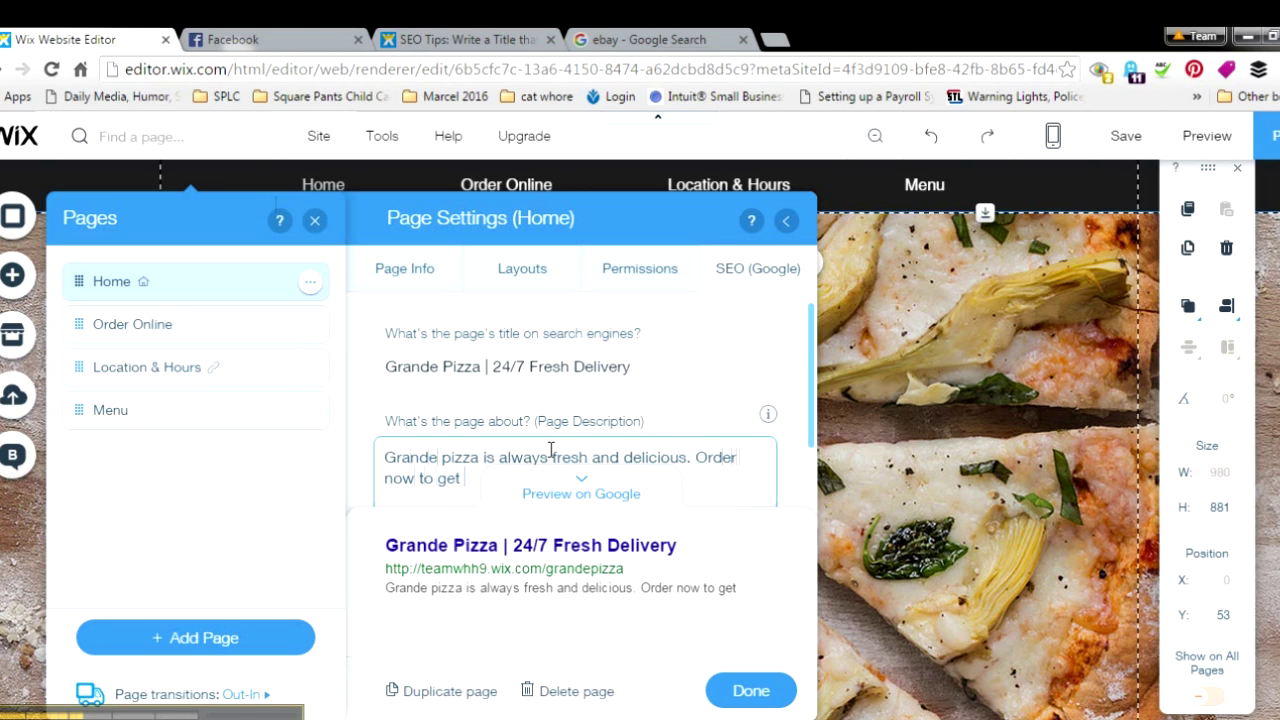
{"action": "type", "text": "30%"}
{"action": "left_click", "coordinate": [491, 465]}
{"action": "left_click", "coordinate": [534, 486]}
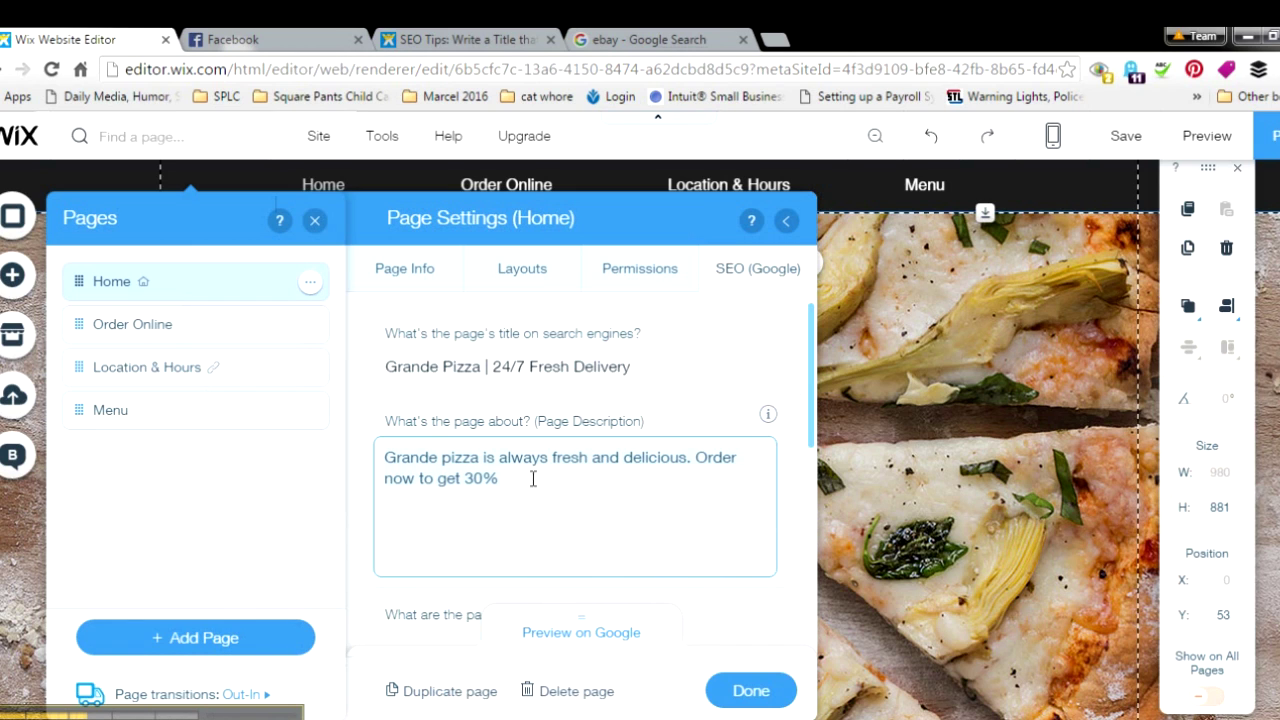
{"action": "type", "text": "% off you"}
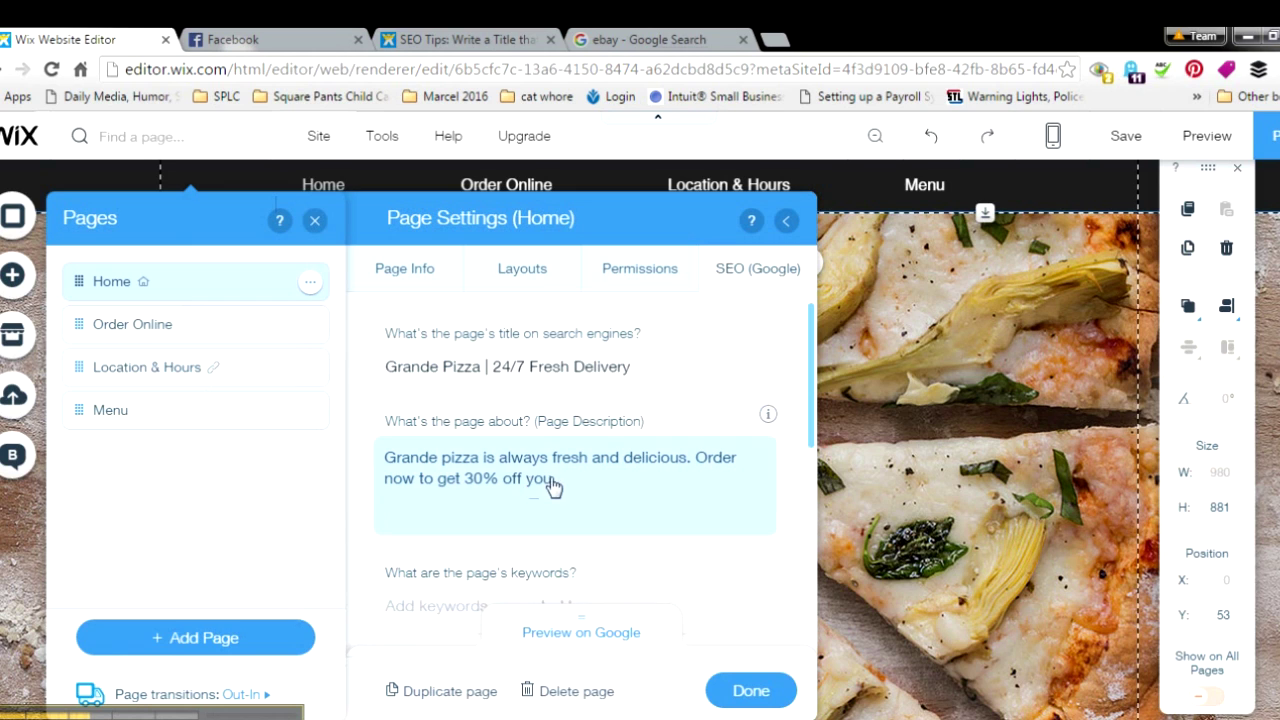
{"action": "left_click", "coordinate": [560, 478]}
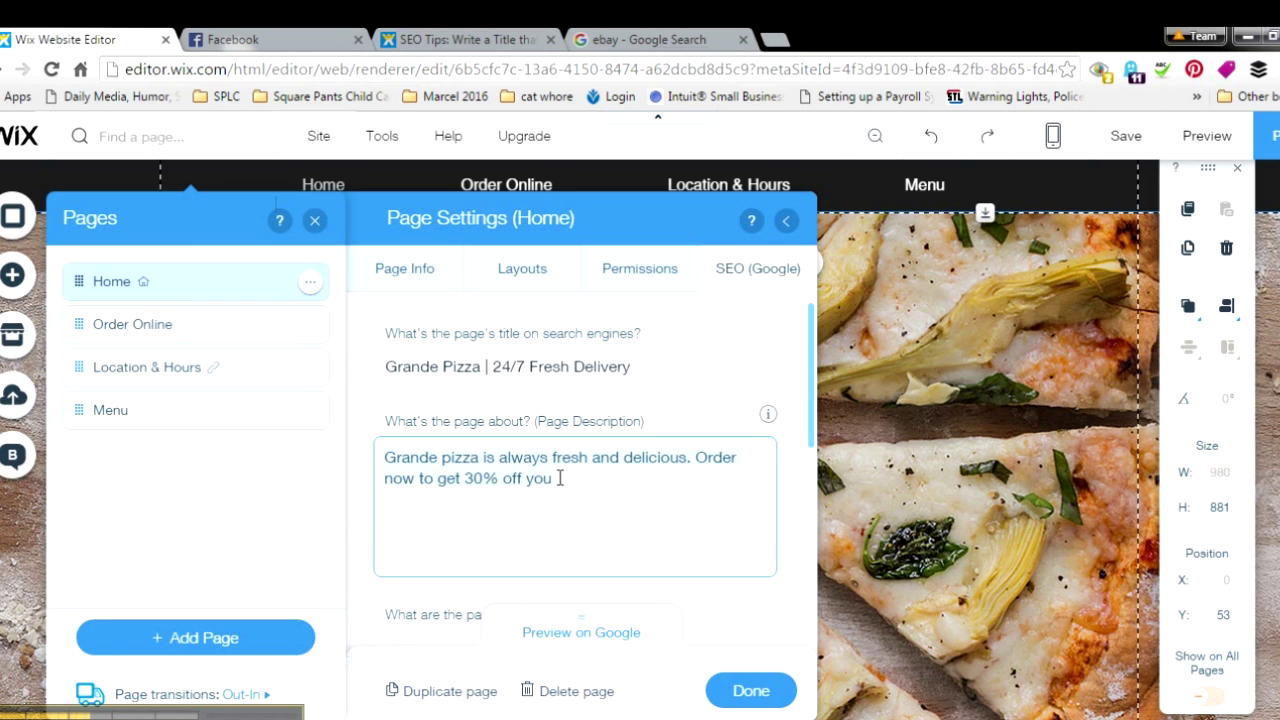
{"action": "key", "text": "ctrl+a"}
{"action": "key", "text": "BackSpace"}
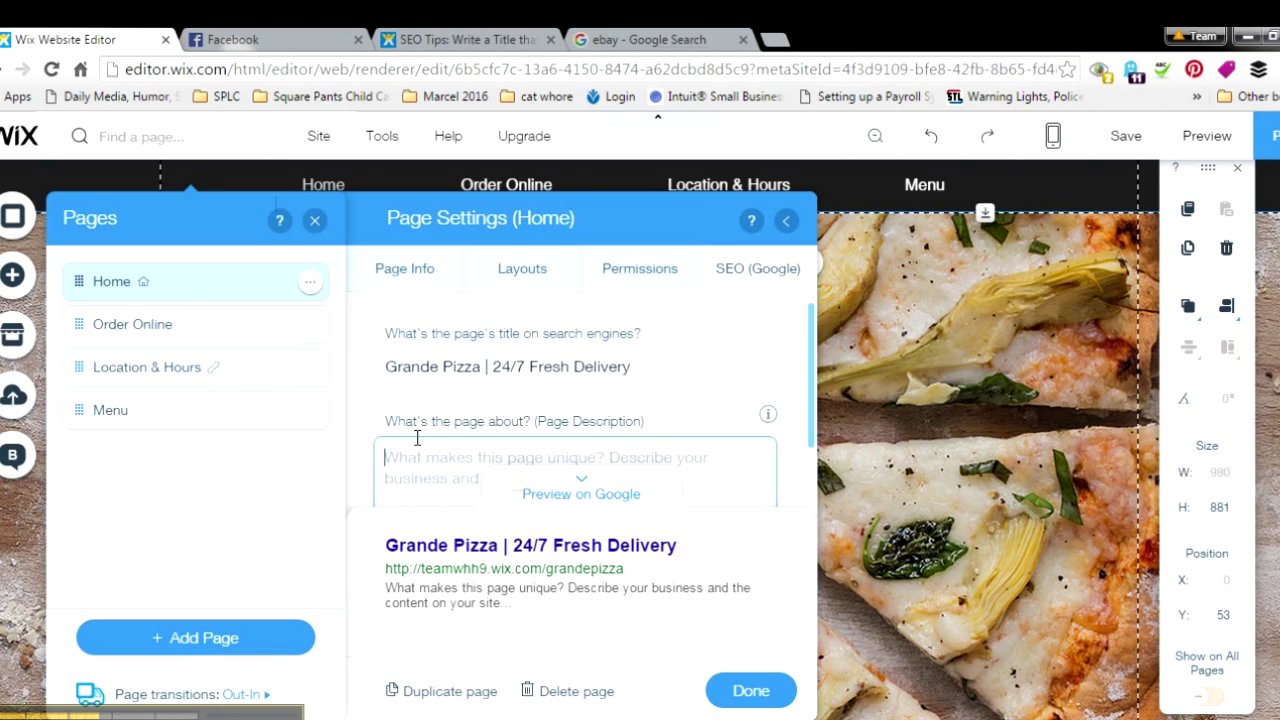
- Enter "Descrption" as the Home page's description and finish its page settings
{"action": "type", "text": "Des"}
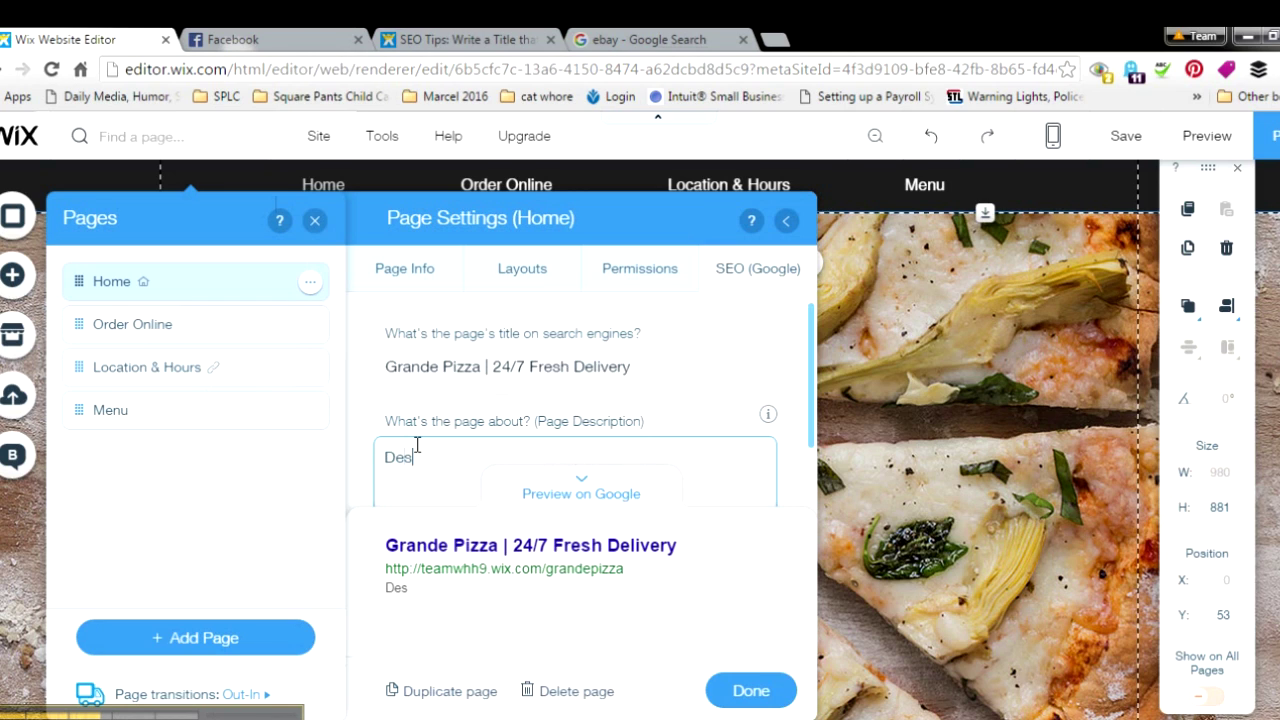
{"action": "type", "text": "crption"}
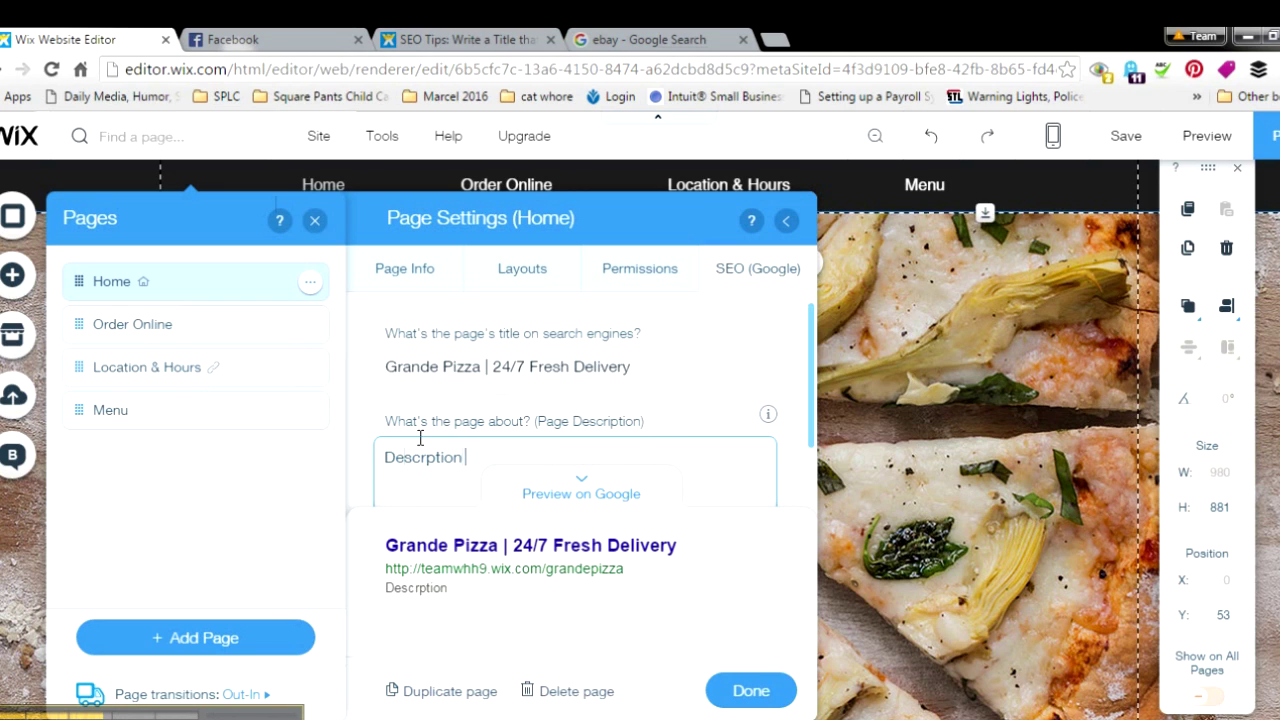
{"action": "left_click", "coordinate": [770, 692]}
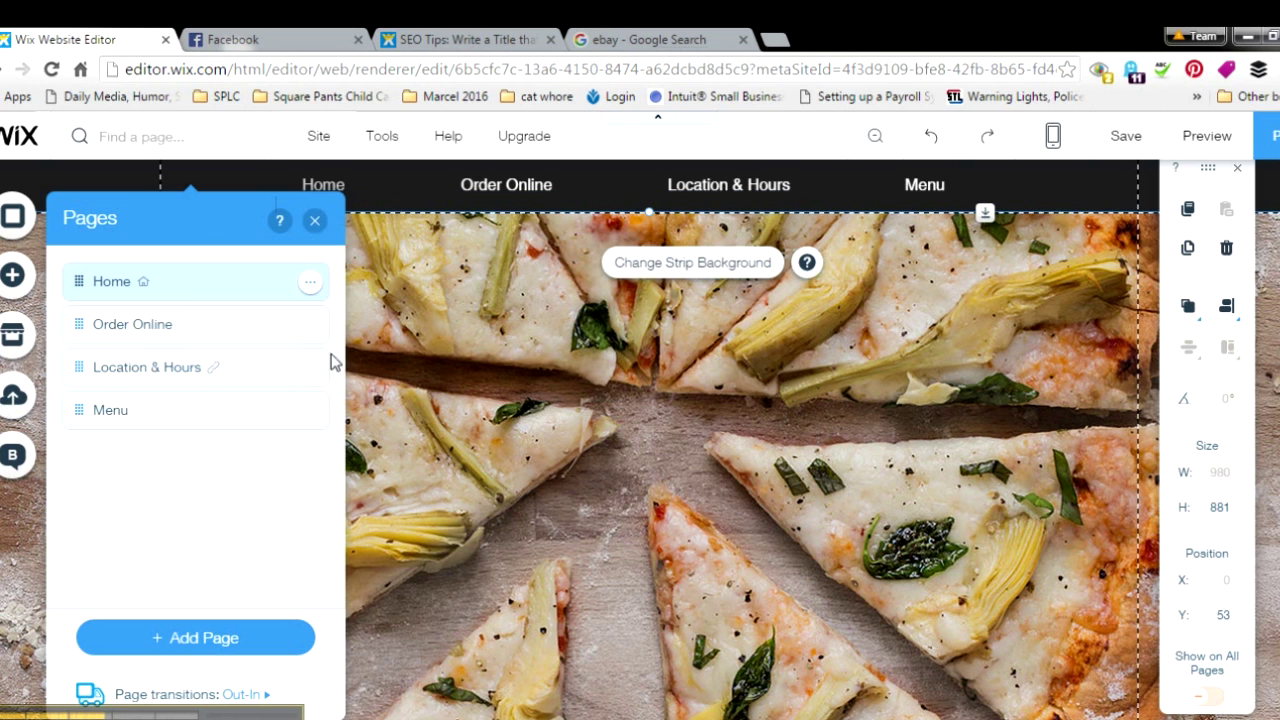
- Set the Order Online page's search engine title to "Click Here To Order" in its SEO settings
{"action": "left_click", "coordinate": [275, 322]}
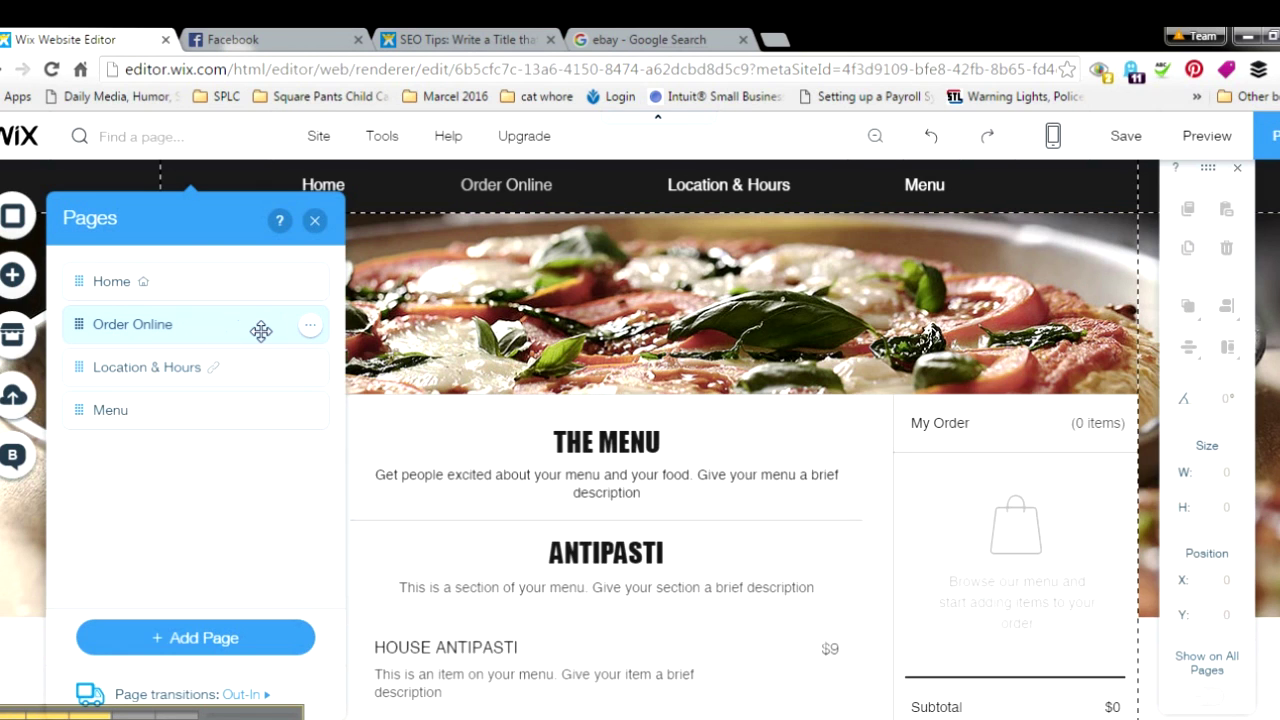
{"action": "left_click", "coordinate": [307, 327]}
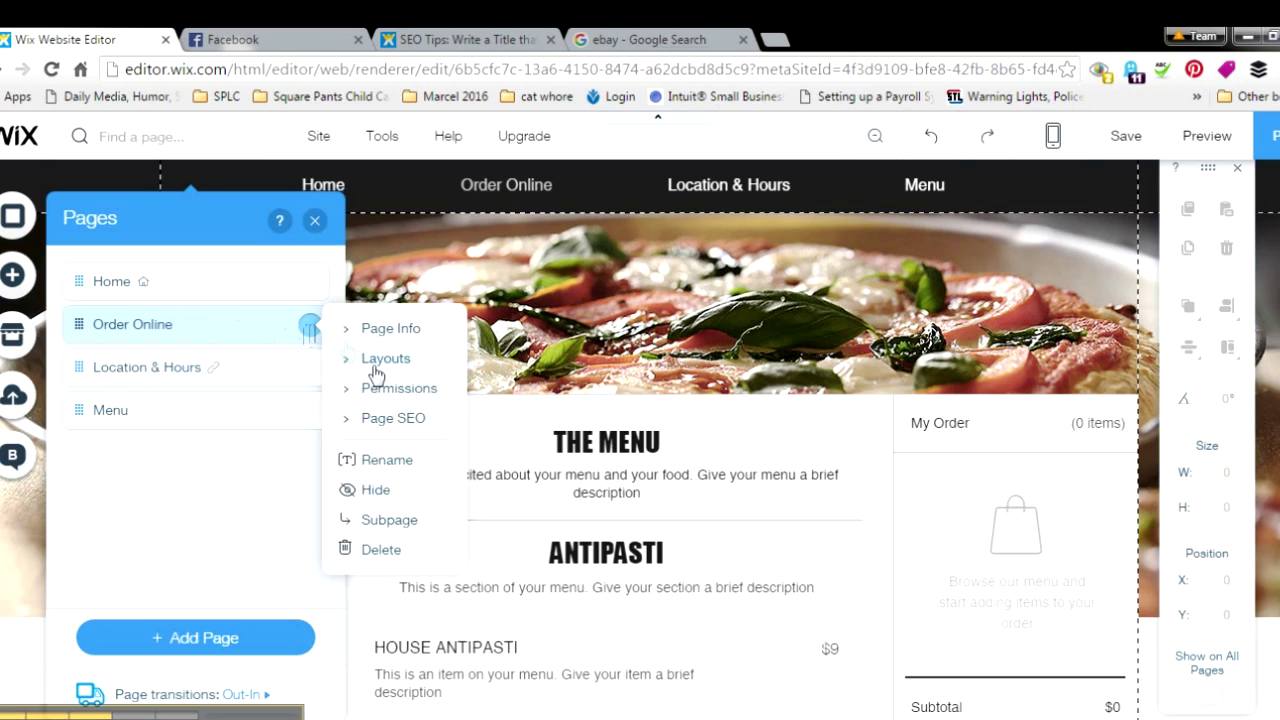
{"action": "left_click", "coordinate": [387, 419]}
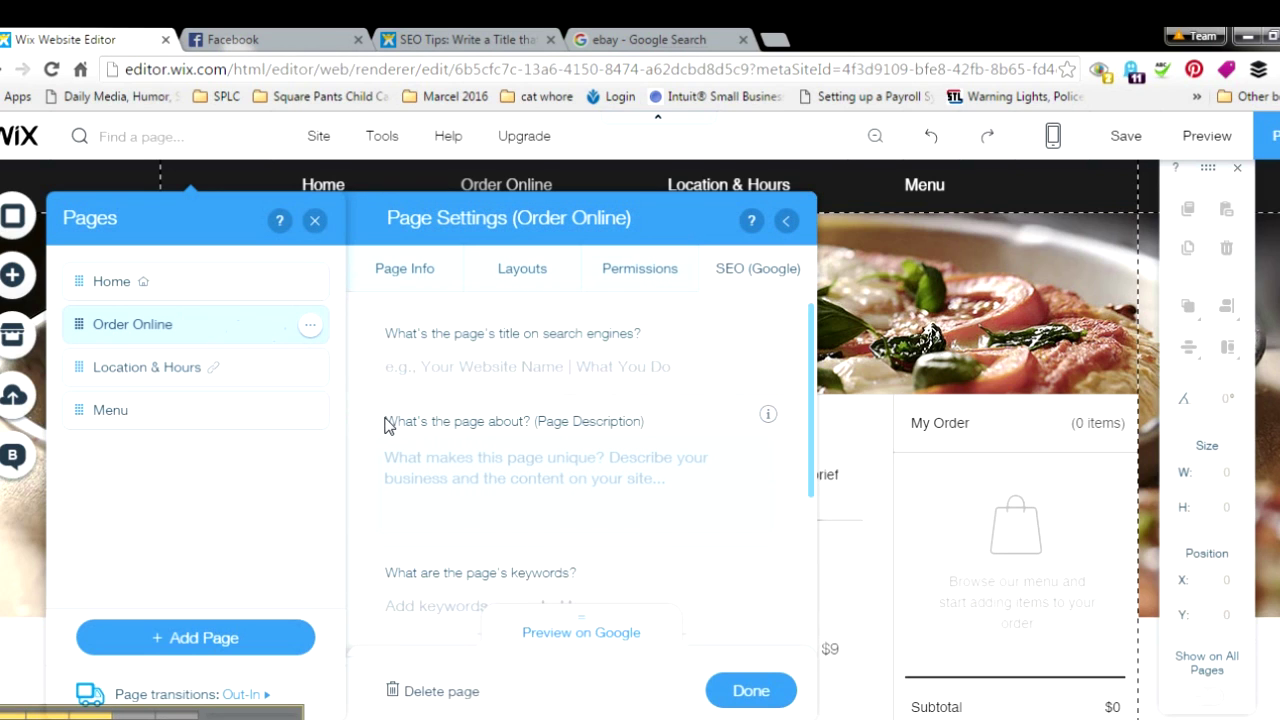
{"action": "left_click", "coordinate": [461, 370]}
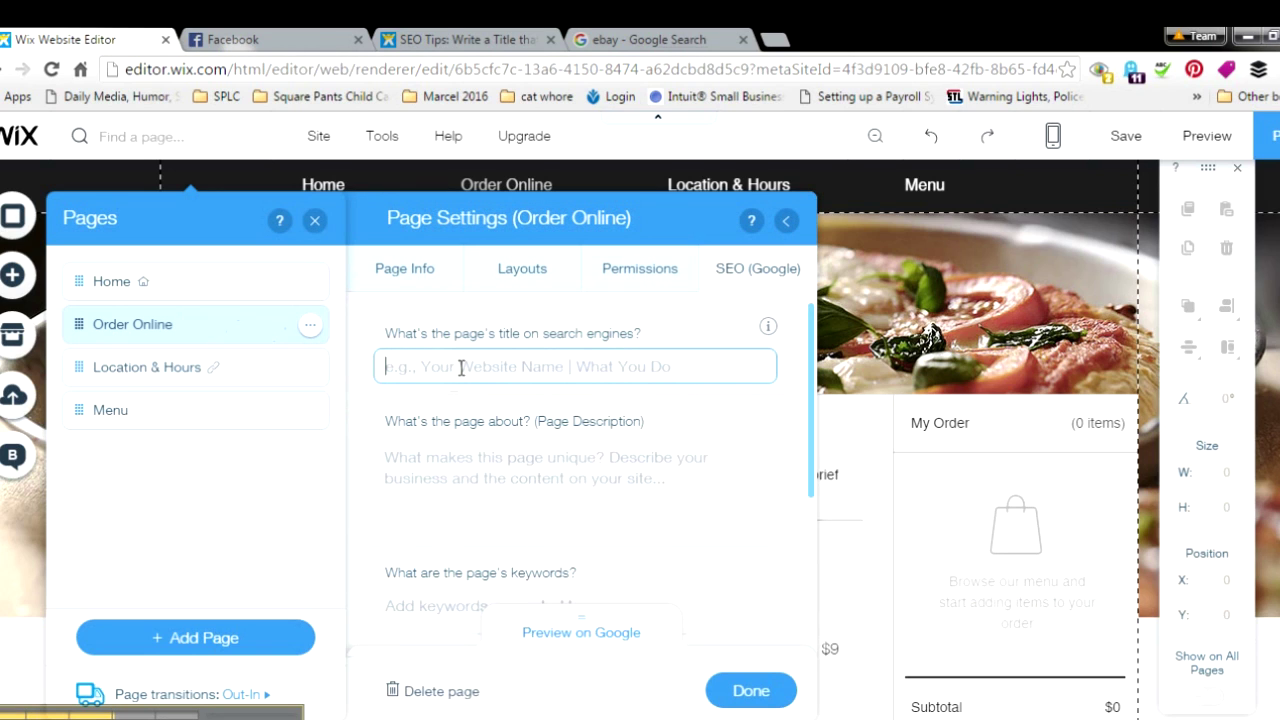
{"action": "type", "text": "CLick"}
{"action": "key", "text": "BackSpace"}
{"action": "key", "text": "BackSpace"}
{"action": "key", "text": "BackSpace"}
{"action": "key", "text": "BackSpace"}
{"action": "type", "text": "lick here to"}
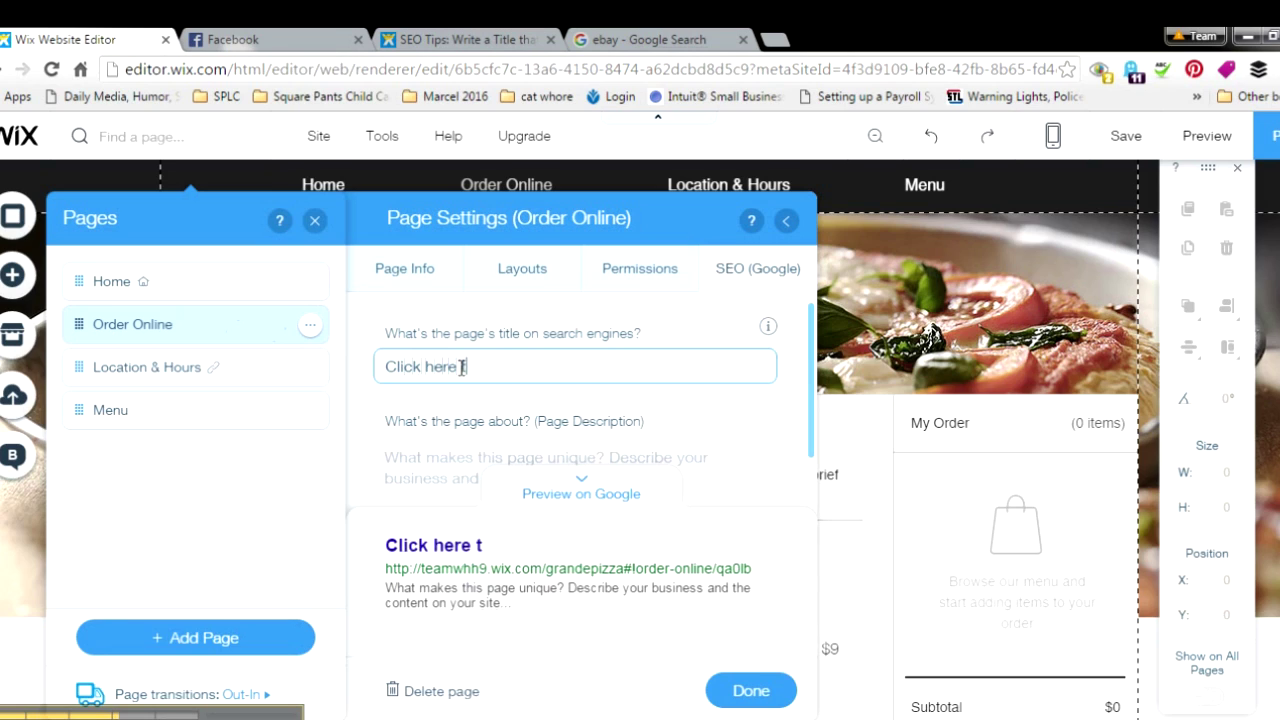
{"action": "key", "text": "BackSpace"}
{"action": "key", "text": "BackSpace"}
{"action": "key", "text": "BackSpace"}
{"action": "key", "text": "BackSpace"}
{"action": "key", "text": "BackSpace"}
{"action": "key", "text": "BackSpace"}
{"action": "key", "text": "BackSpace"}
{"action": "key", "text": "BackSpace"}
{"action": "type", "text": "Here To ROd"}
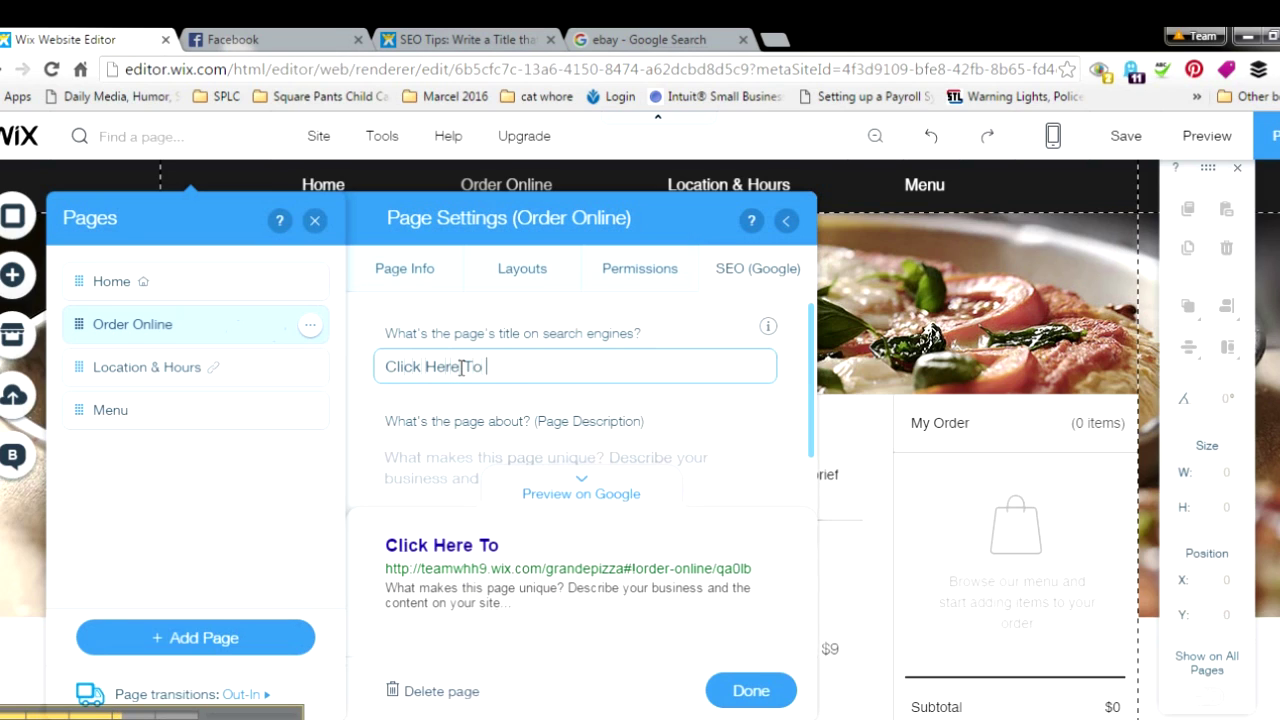
{"action": "key", "text": "BackSpace"}
{"action": "key", "text": "BackSpace"}
{"action": "key", "text": "BackSpace"}
{"action": "type", "text": "Order"}
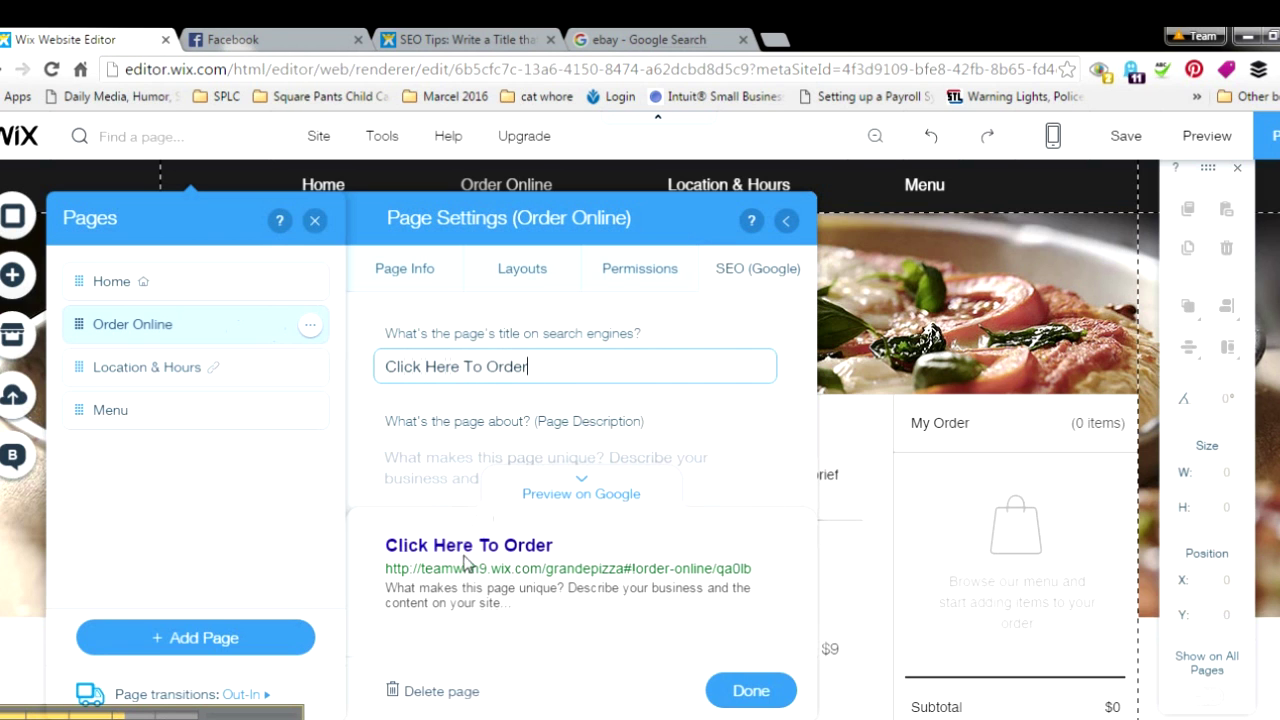
- Check the ebay search results and the SEO title-writing article, and return to the Wix Website Editor
{"action": "left_click", "coordinate": [668, 39]}
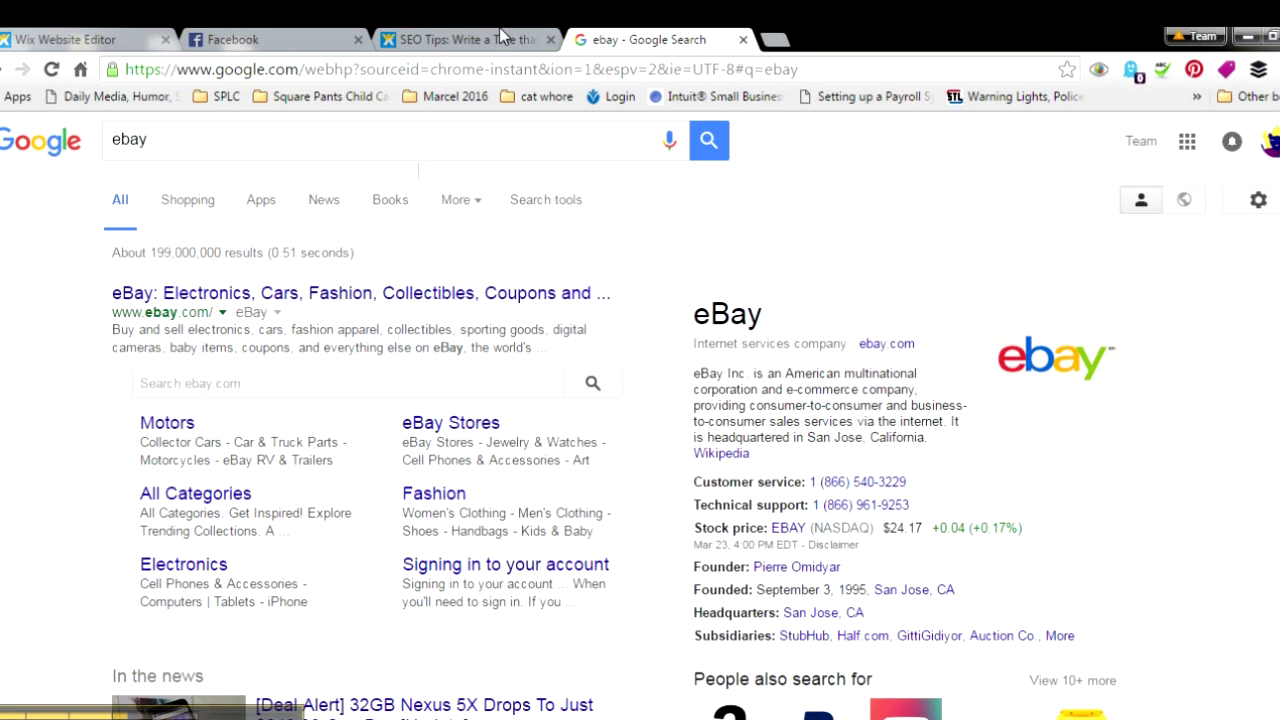
{"action": "left_click", "coordinate": [465, 39]}
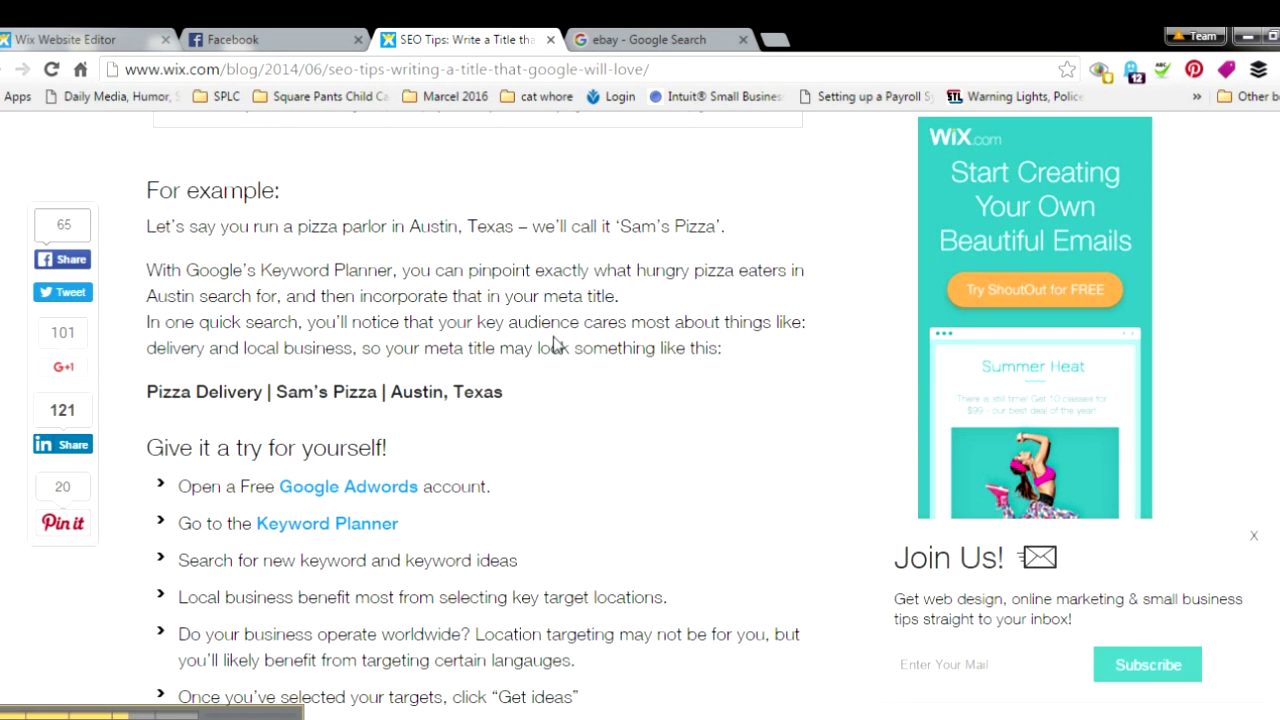
{"action": "left_click", "coordinate": [100, 39]}
- Enter "Use offer code pizza15 to get 15% off your next order" as the Order Online page's description and finish its page settings
{"action": "left_click", "coordinate": [546, 446]}
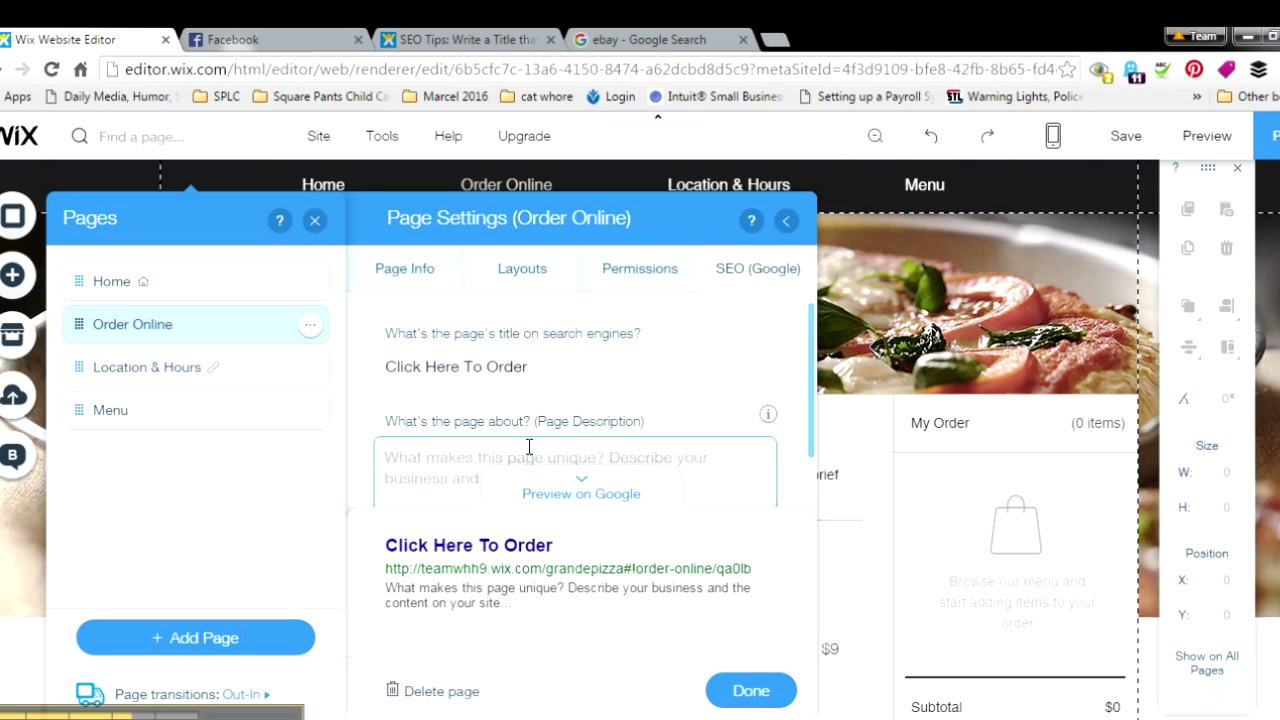
{"action": "type", "text": "Use off"}
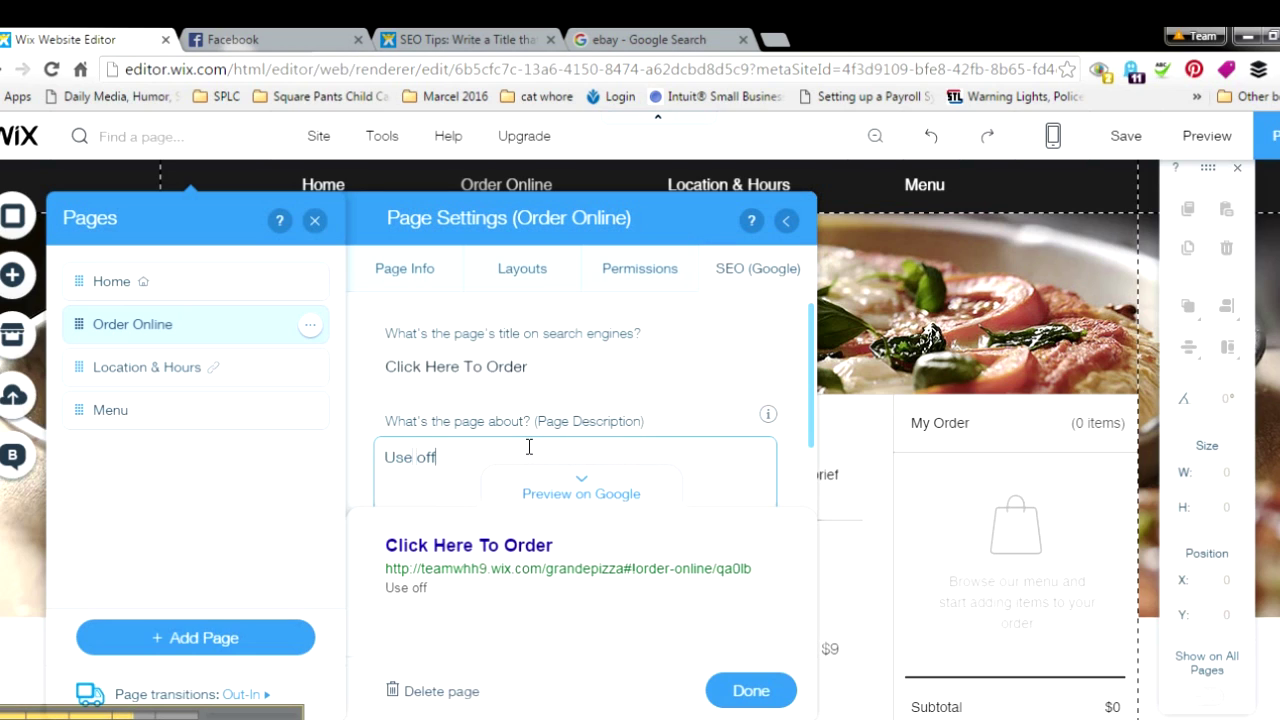
{"action": "type", "text": "er code piz"}
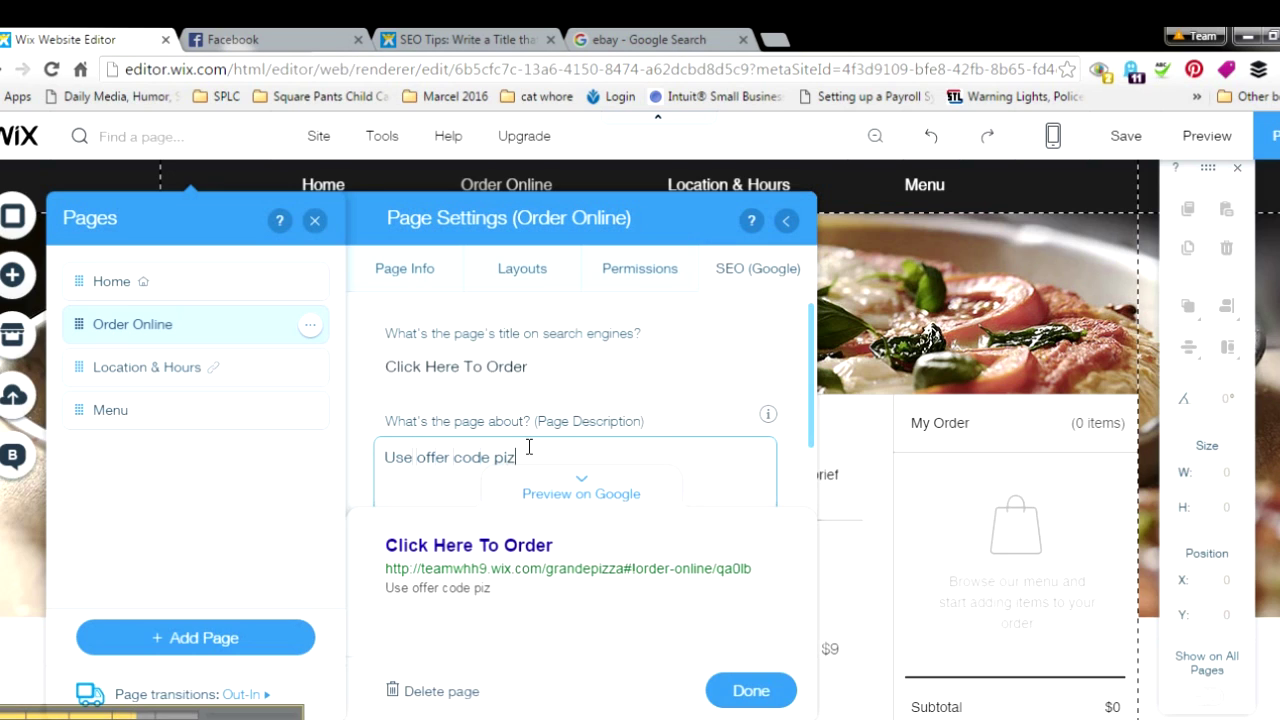
{"action": "type", "text": "za15 to get"}
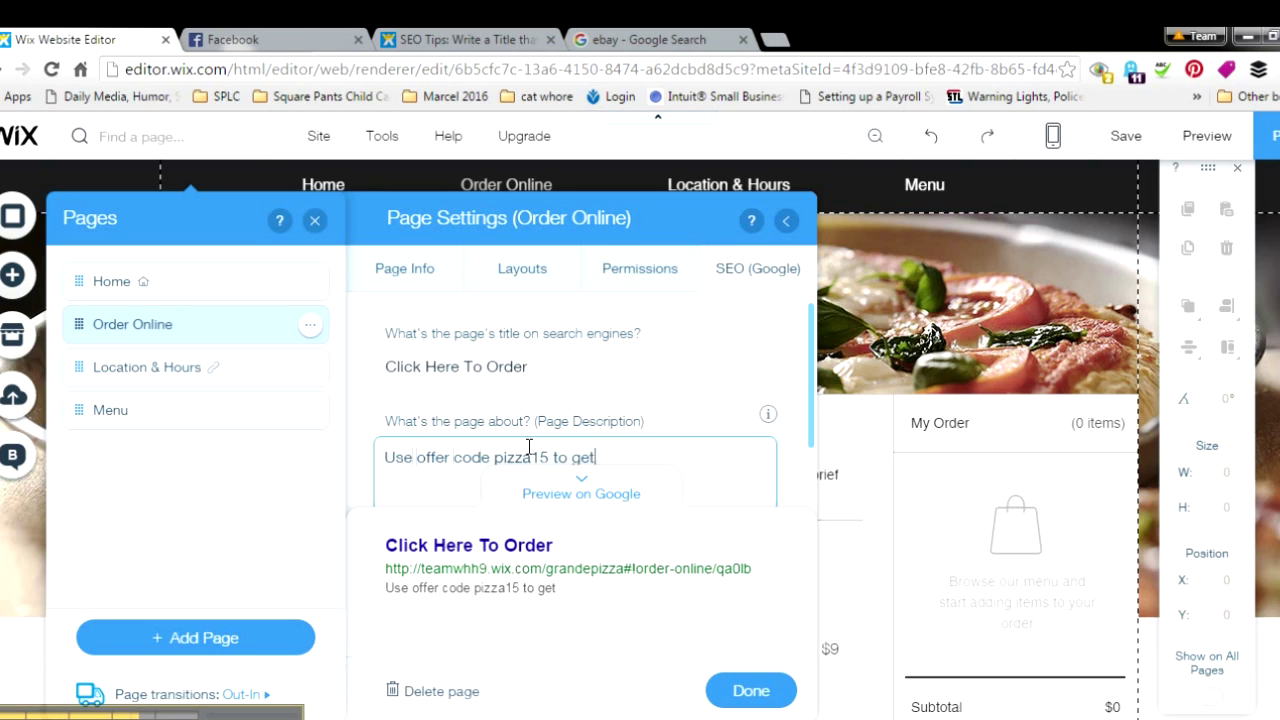
{"action": "type", "text": " 15% off your next order"}
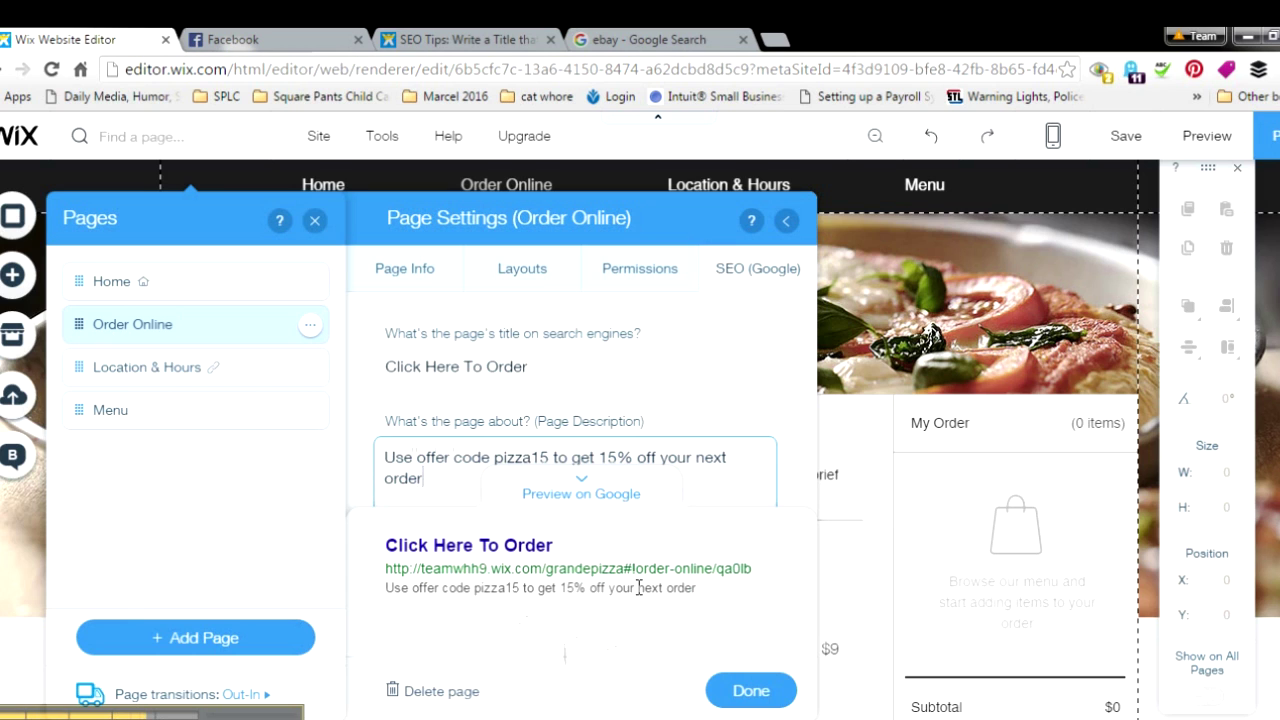
{"action": "key", "text": "ctrl+a"}
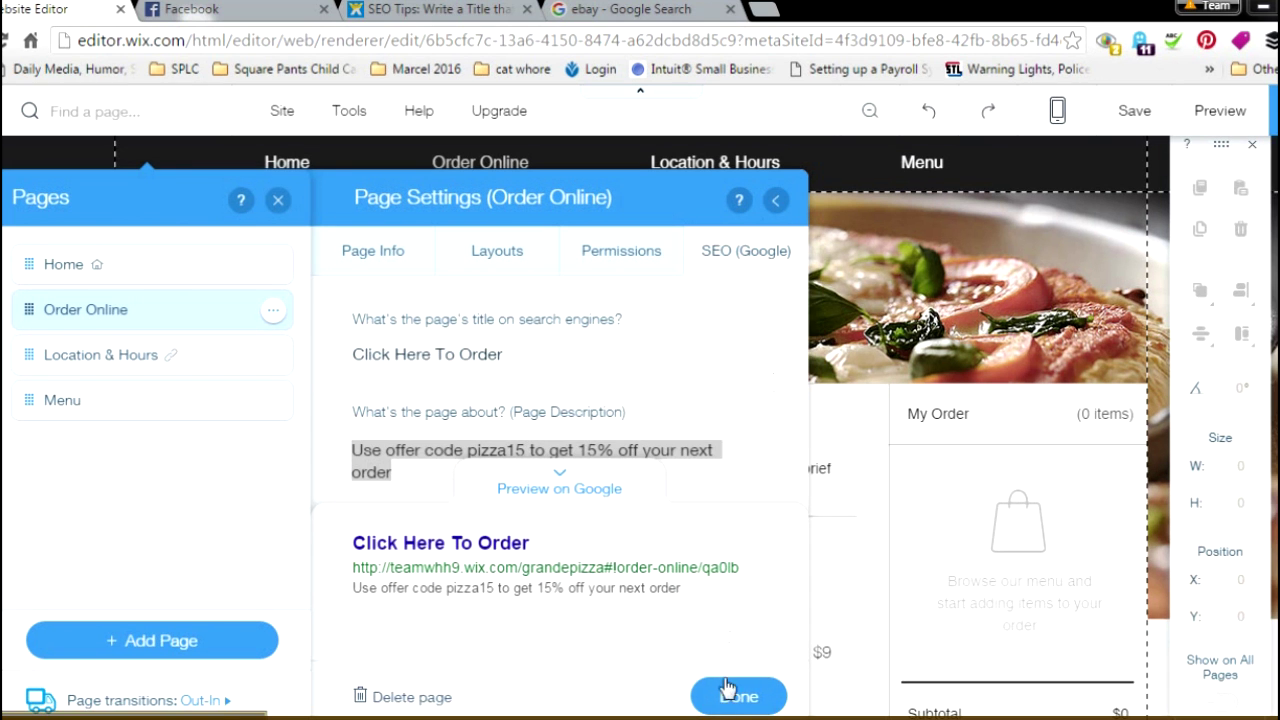
{"action": "left_click", "coordinate": [727, 692]}
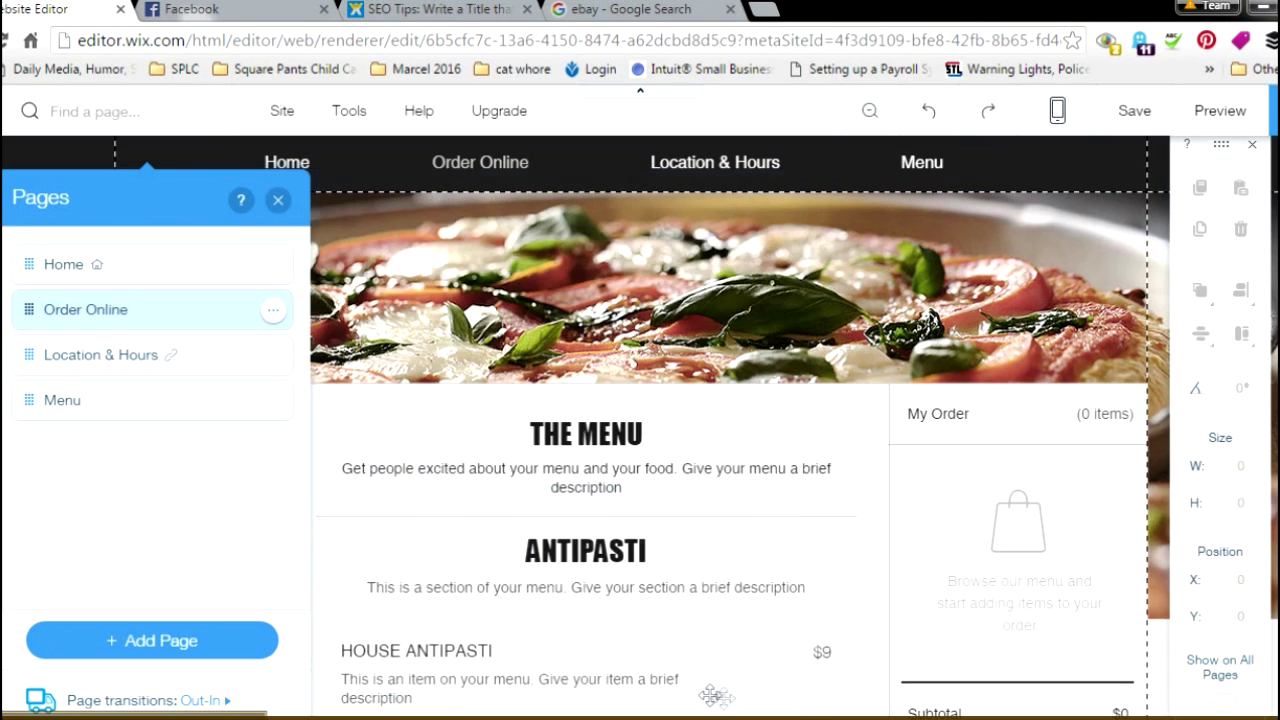
- Switch to the Home page for editing and dismiss the page list
{"action": "left_click", "coordinate": [278, 202]}
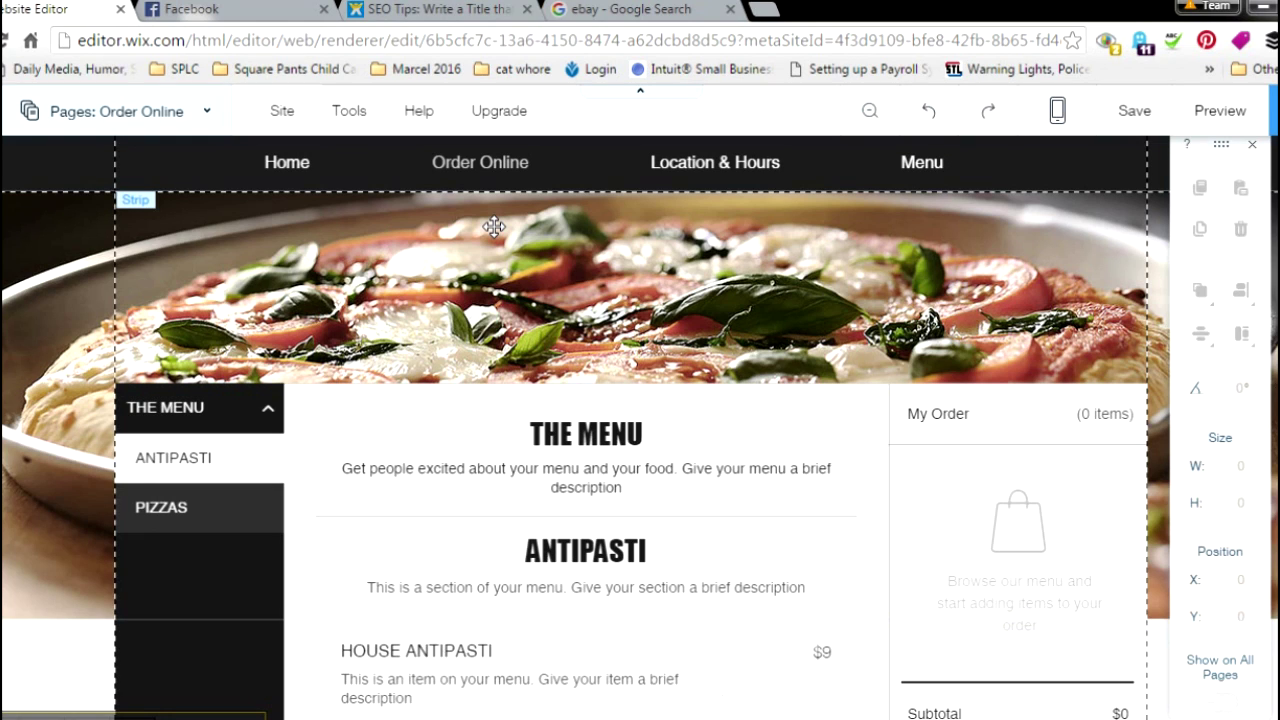
{"action": "left_click", "coordinate": [216, 121]}
{"action": "left_click", "coordinate": [143, 270]}
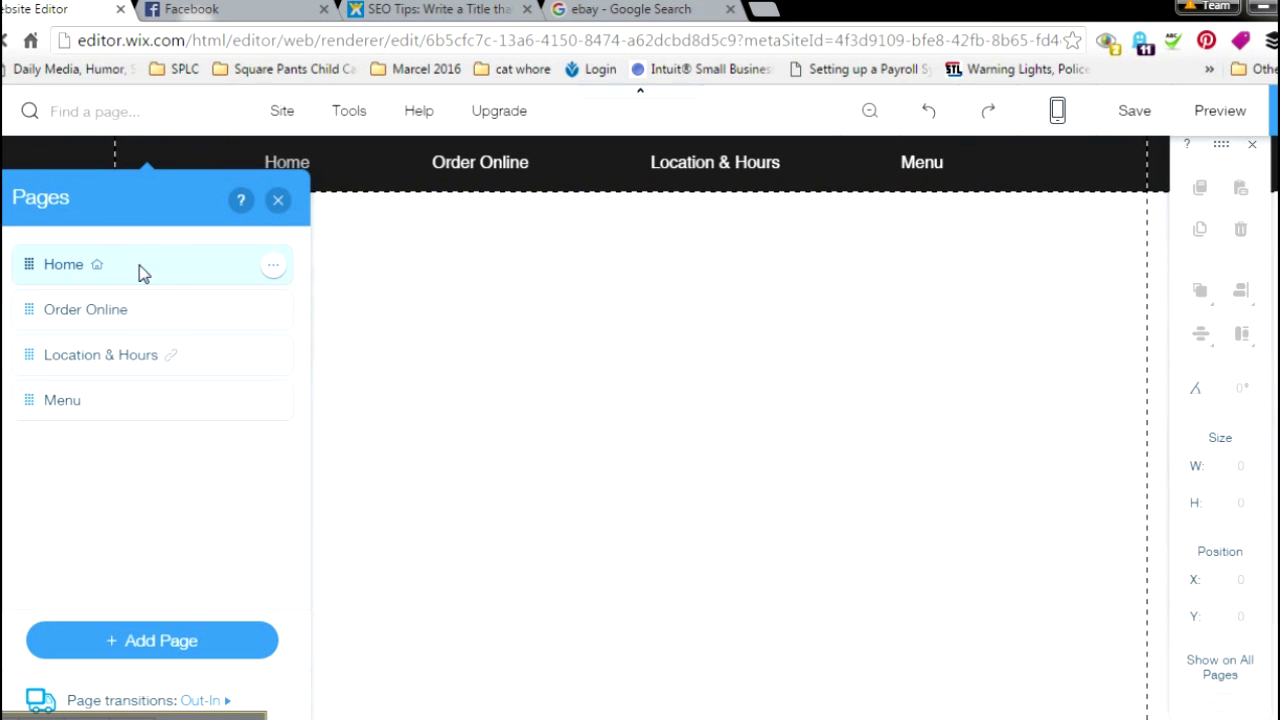
{"action": "left_click", "coordinate": [278, 199]}
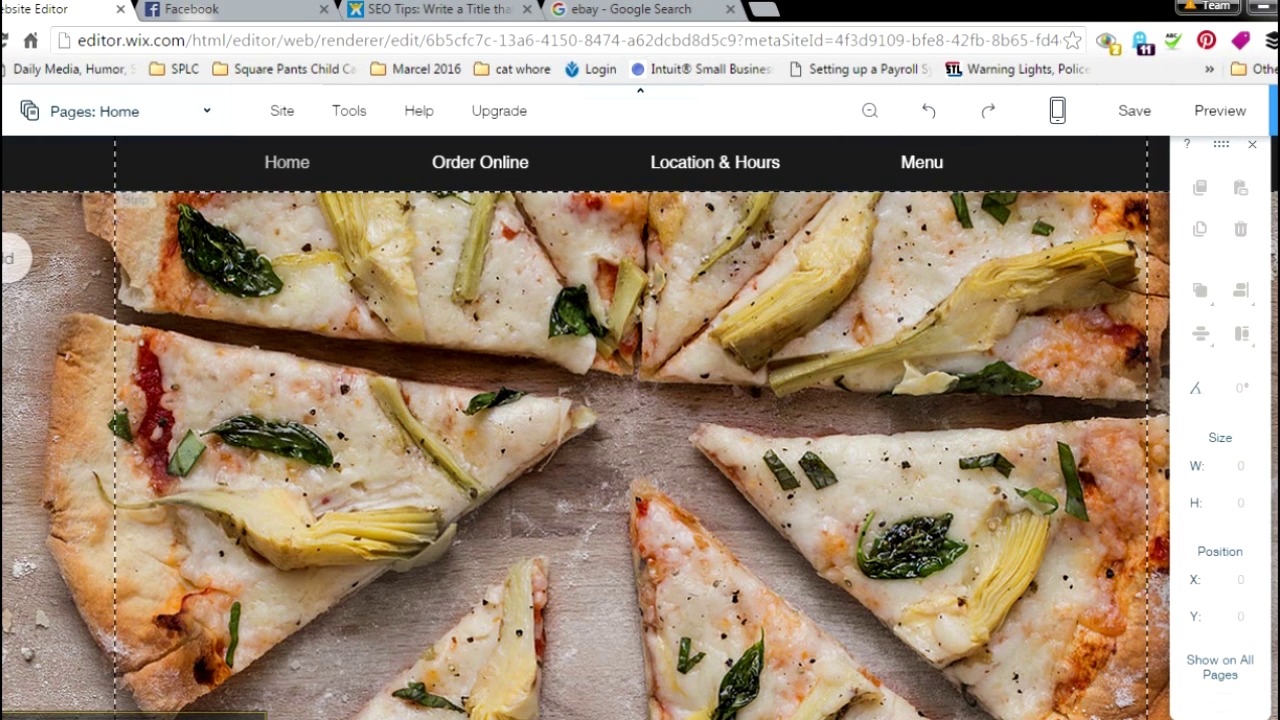
- Add the Grande Pizza logo from the uploaded images to the Home page
{"action": "left_click", "coordinate": [20, 255]}
{"action": "left_click", "coordinate": [77, 263]}
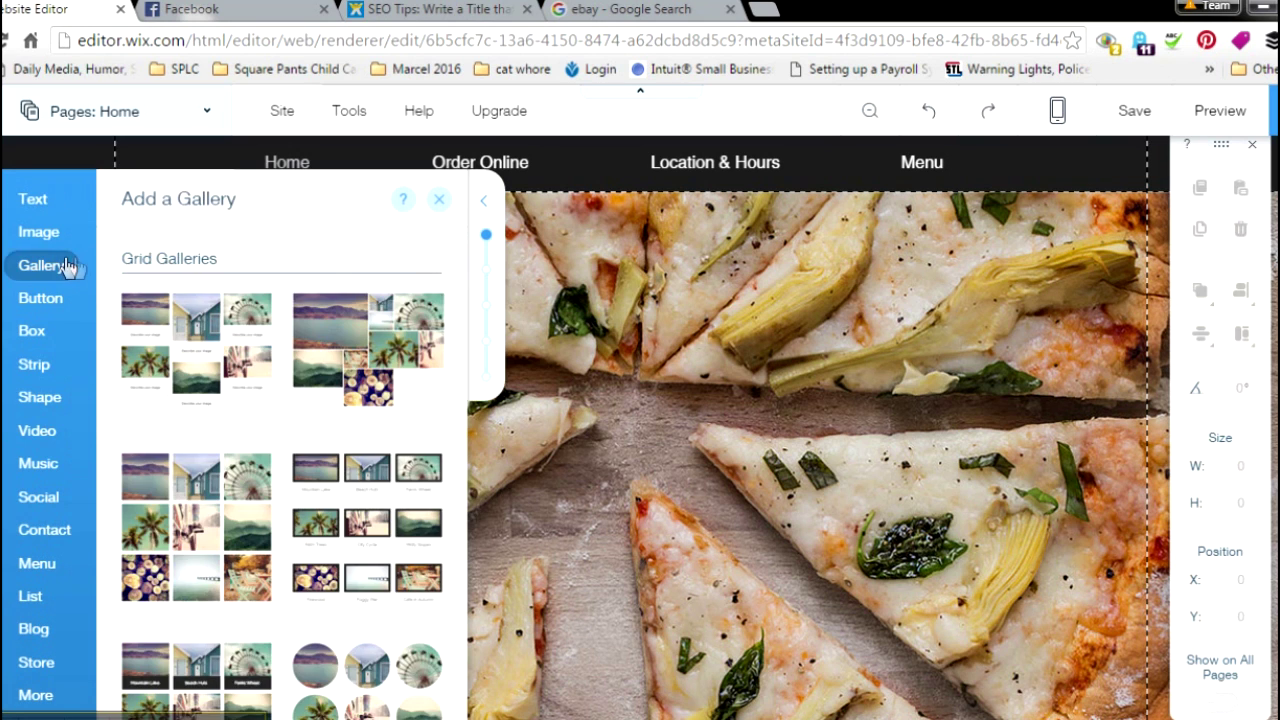
{"action": "left_click", "coordinate": [40, 232]}
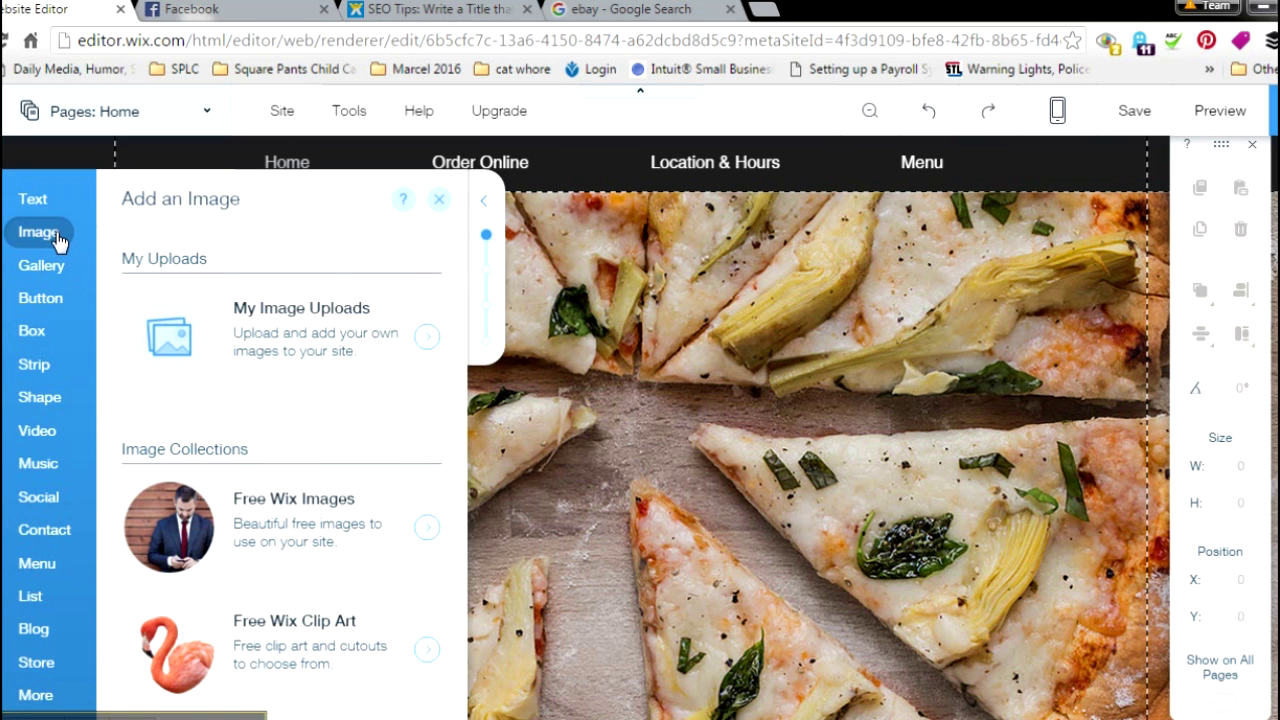
{"action": "left_click", "coordinate": [210, 336]}
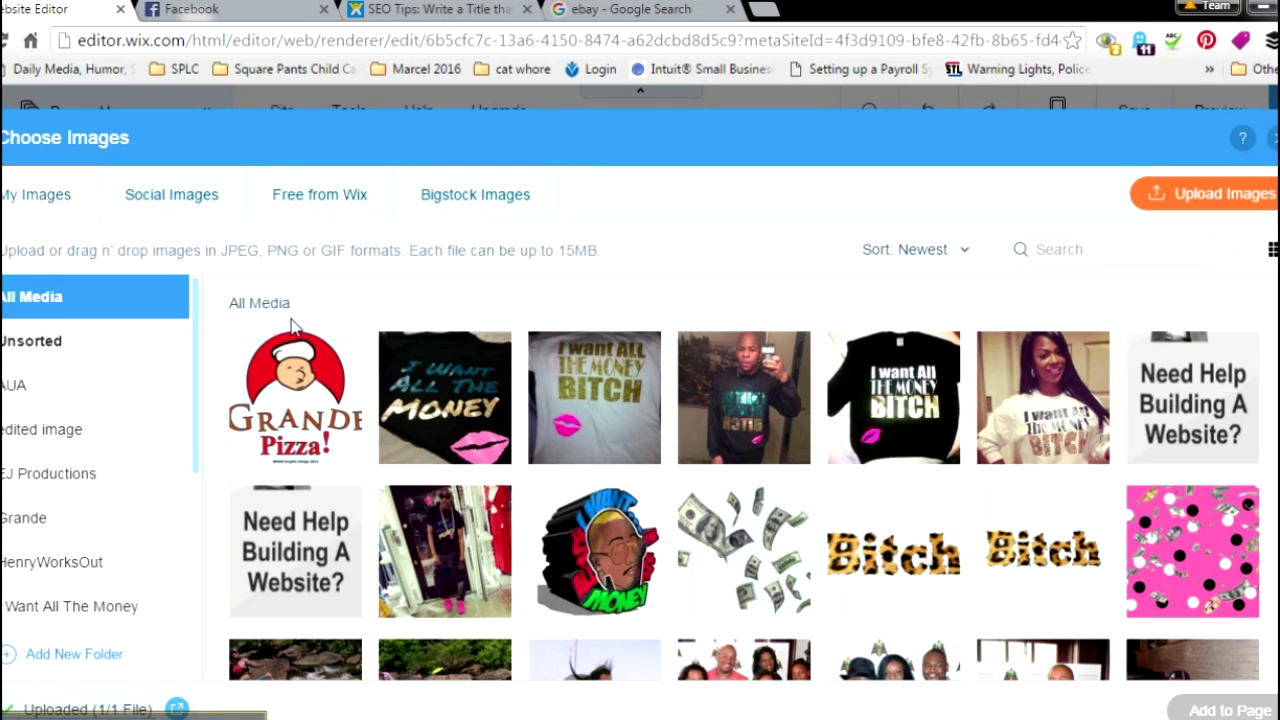
{"action": "left_click", "coordinate": [326, 362]}
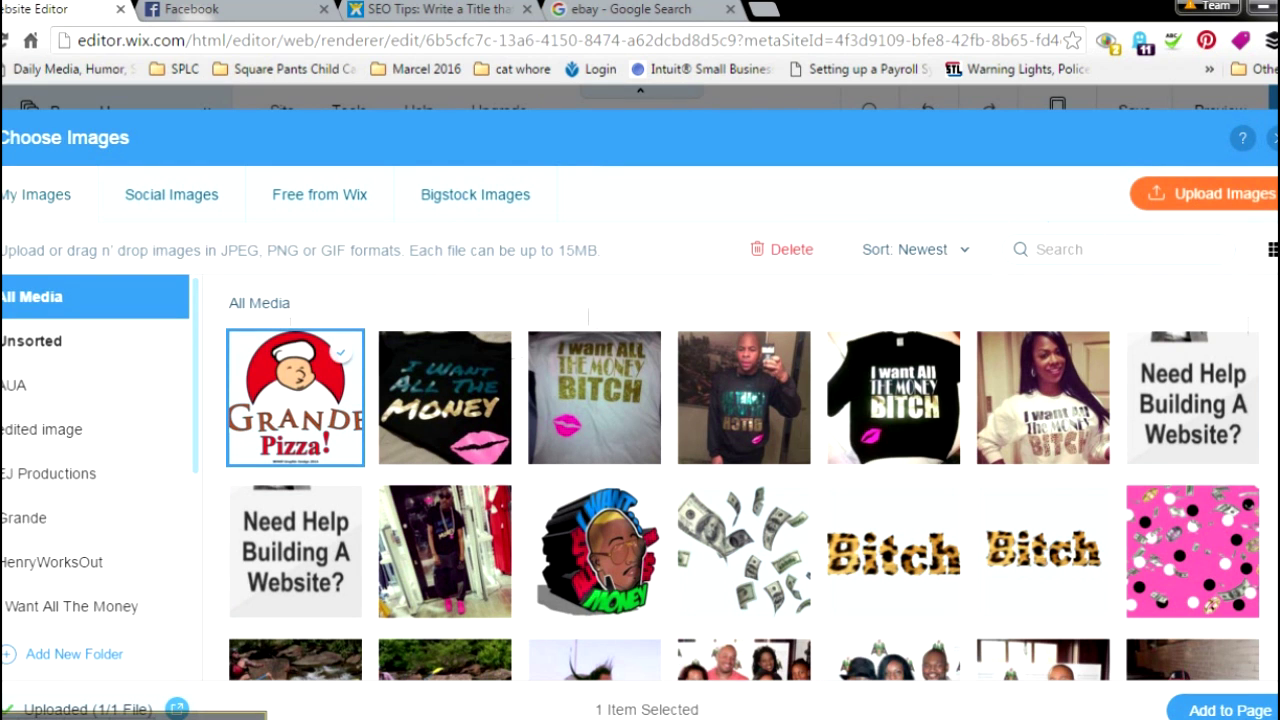
{"action": "left_click", "coordinate": [1182, 709]}
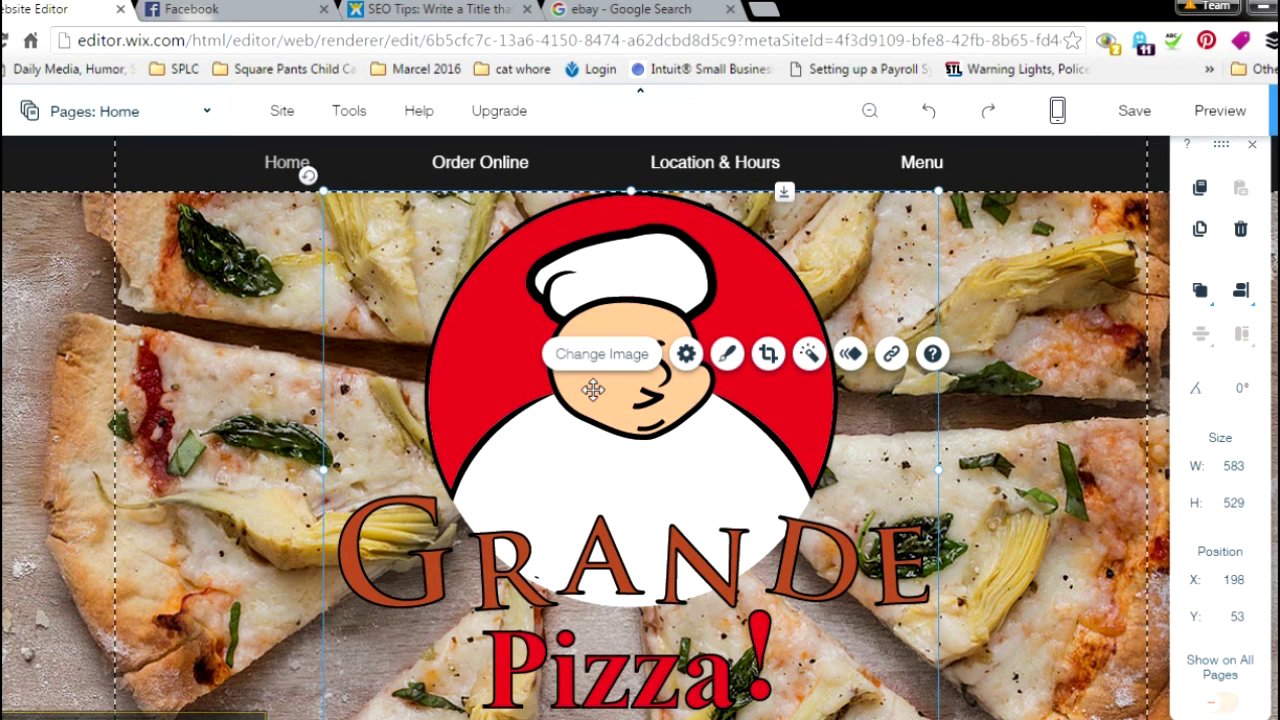
- Show the alt text option in the logo's image settings and delete the logo from the Home page
{"action": "left_click", "coordinate": [686, 354]}
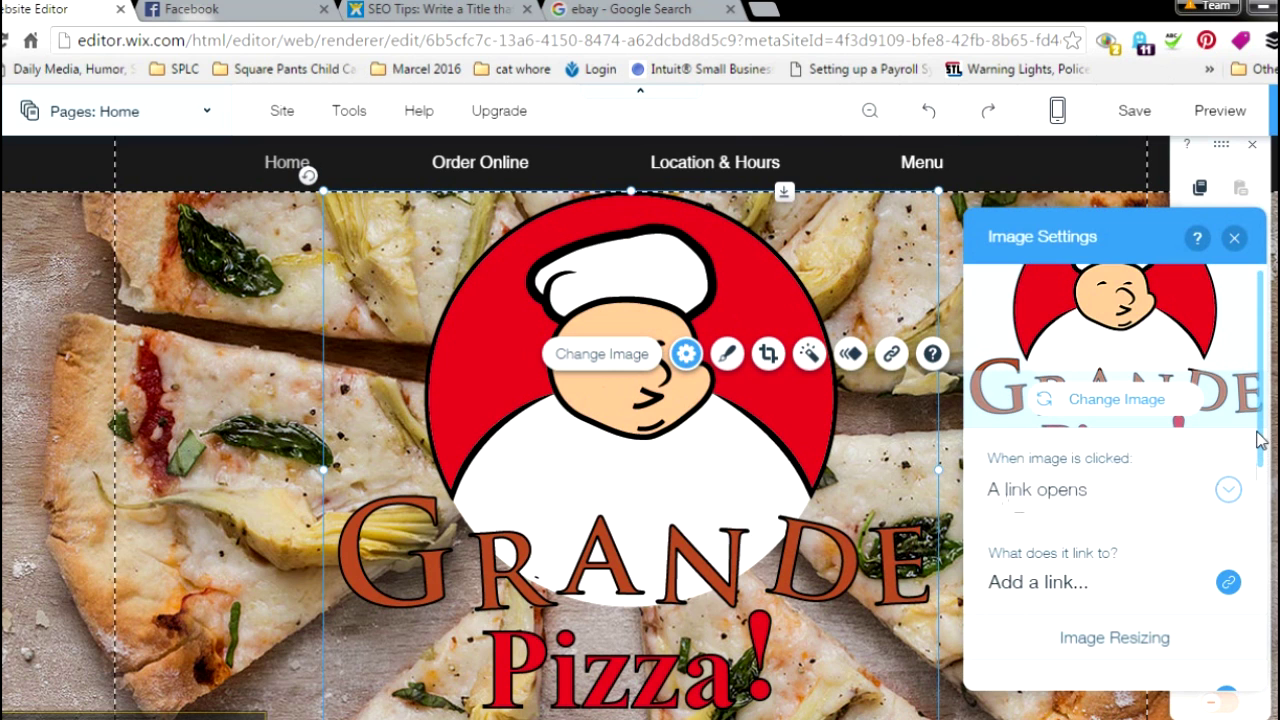
{"action": "left_click_drag", "start_coordinate": [1259, 453], "coordinate": [1252, 677]}
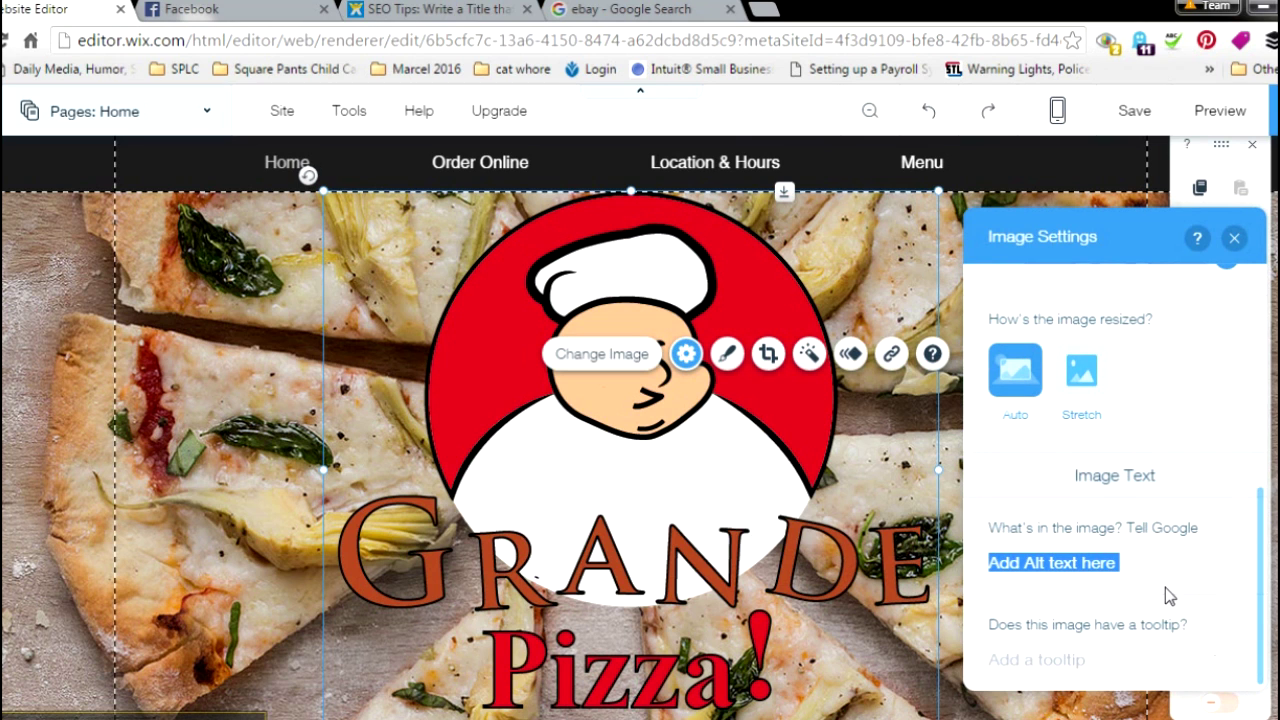
{"action": "key", "text": "Delete"}
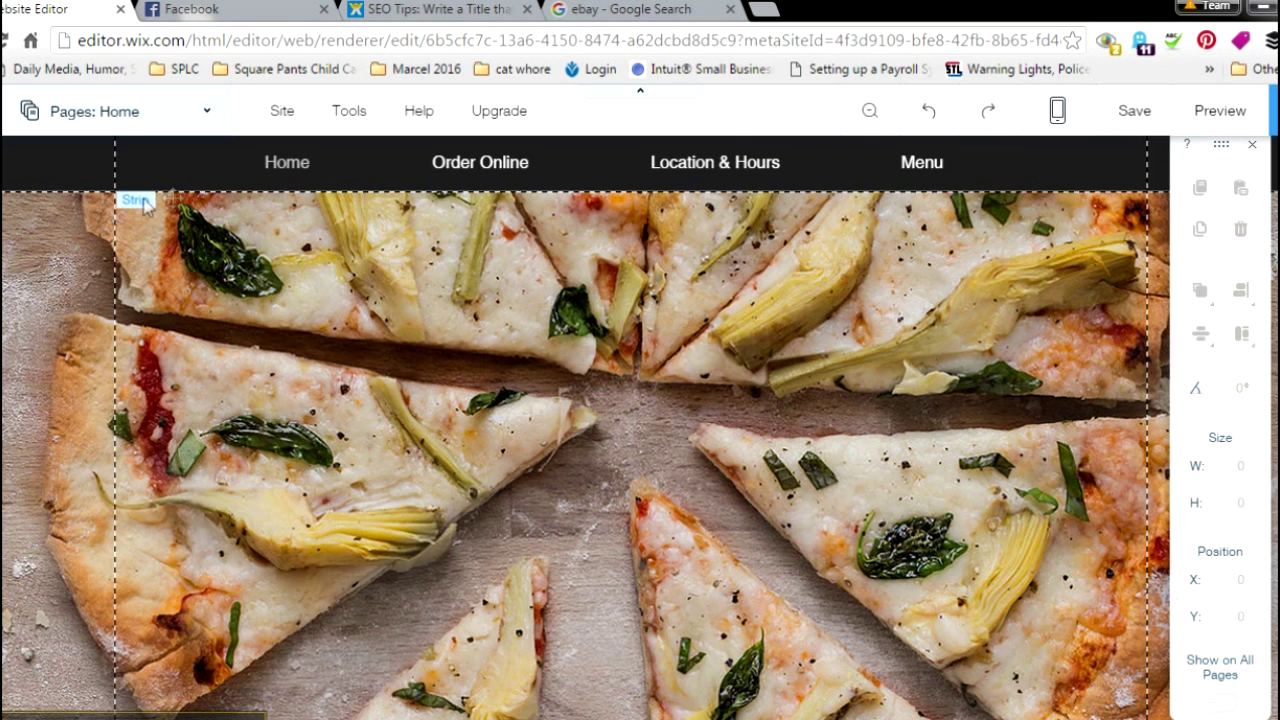
- Insert the Grande Pizza logo on the Home page again from the uploaded images
{"action": "left_click", "coordinate": [10, 258]}
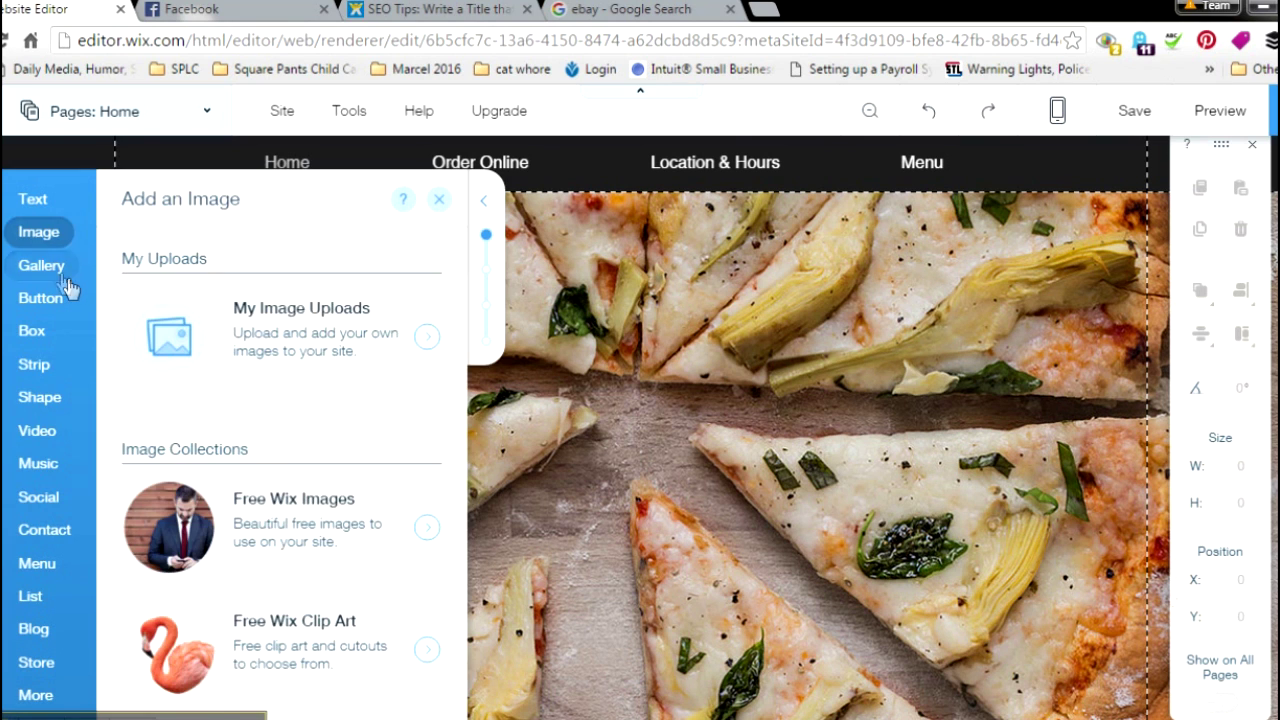
{"action": "mouse_move", "coordinate": [55, 245]}
{"action": "left_click", "coordinate": [233, 326]}
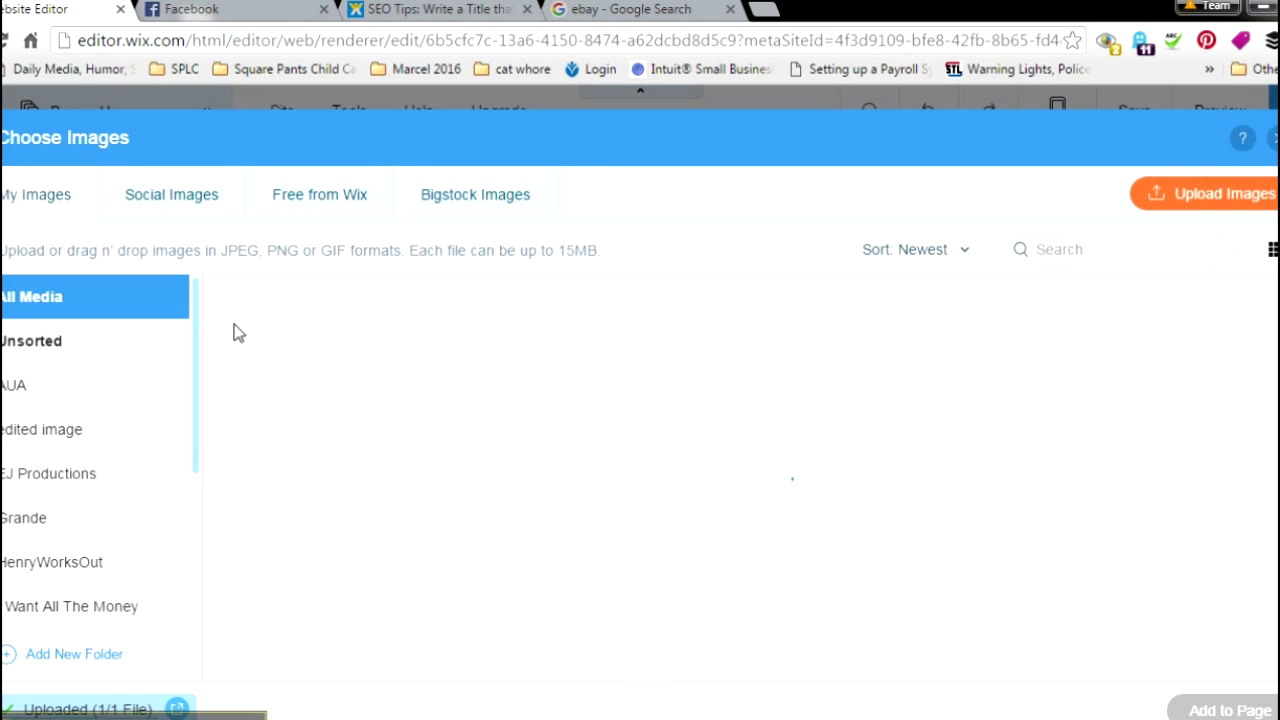
{"action": "left_click", "coordinate": [298, 362]}
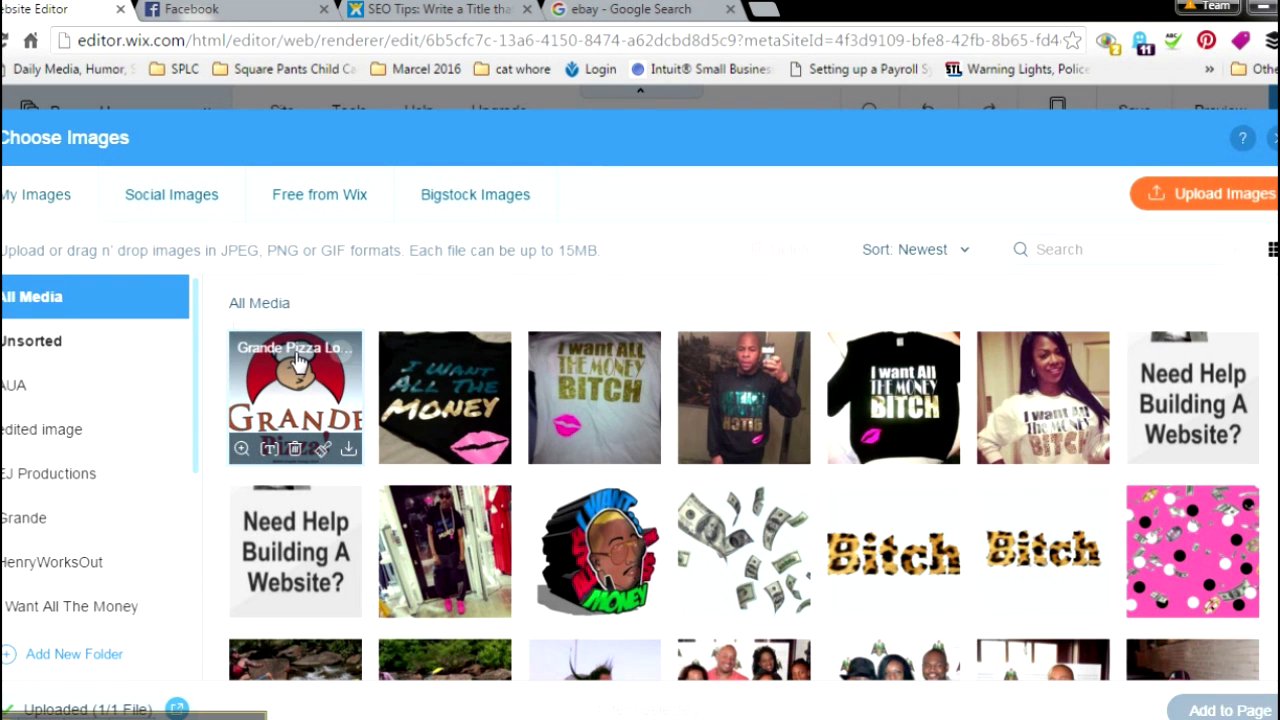
{"action": "double_click", "coordinate": [298, 362]}
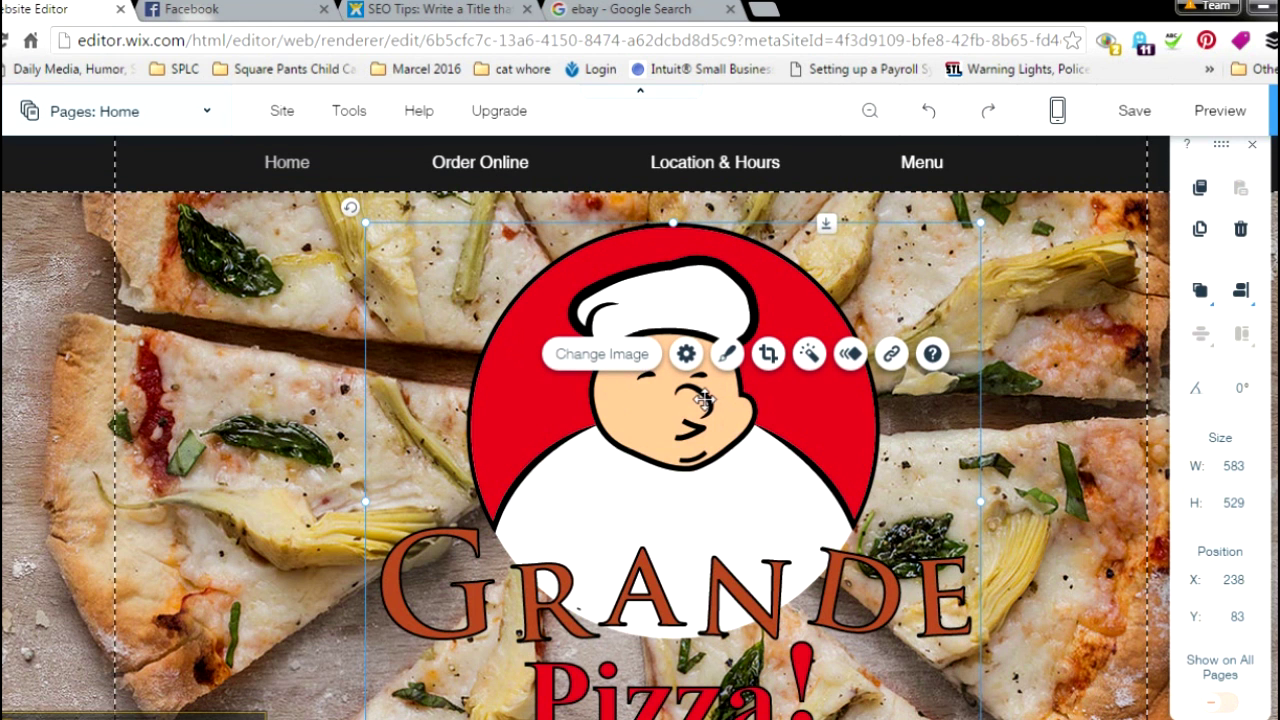
- Set the logo's alt text to "Grande Pizza, fresh, pizza, free delivery. detorit, los angles," and close its image settings
{"action": "left_click", "coordinate": [686, 354]}
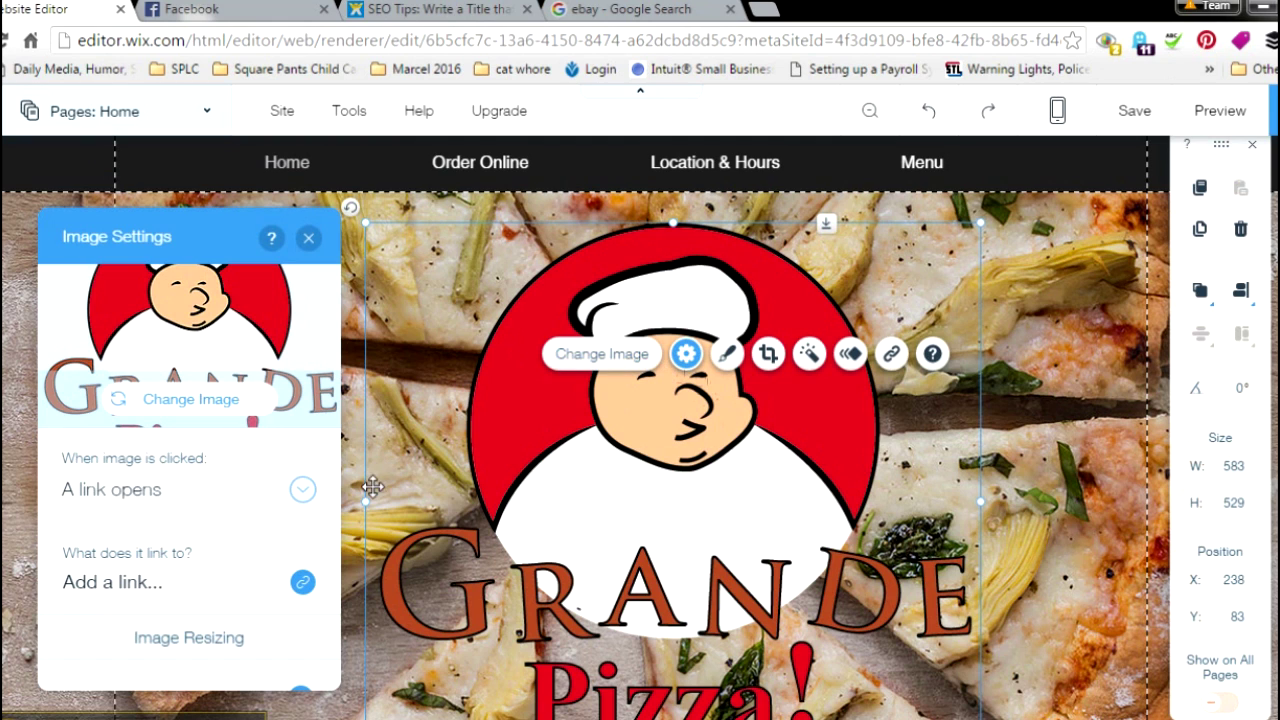
{"action": "scroll", "coordinate": [335, 500], "scroll_direction": "down", "scroll_amount": 5}
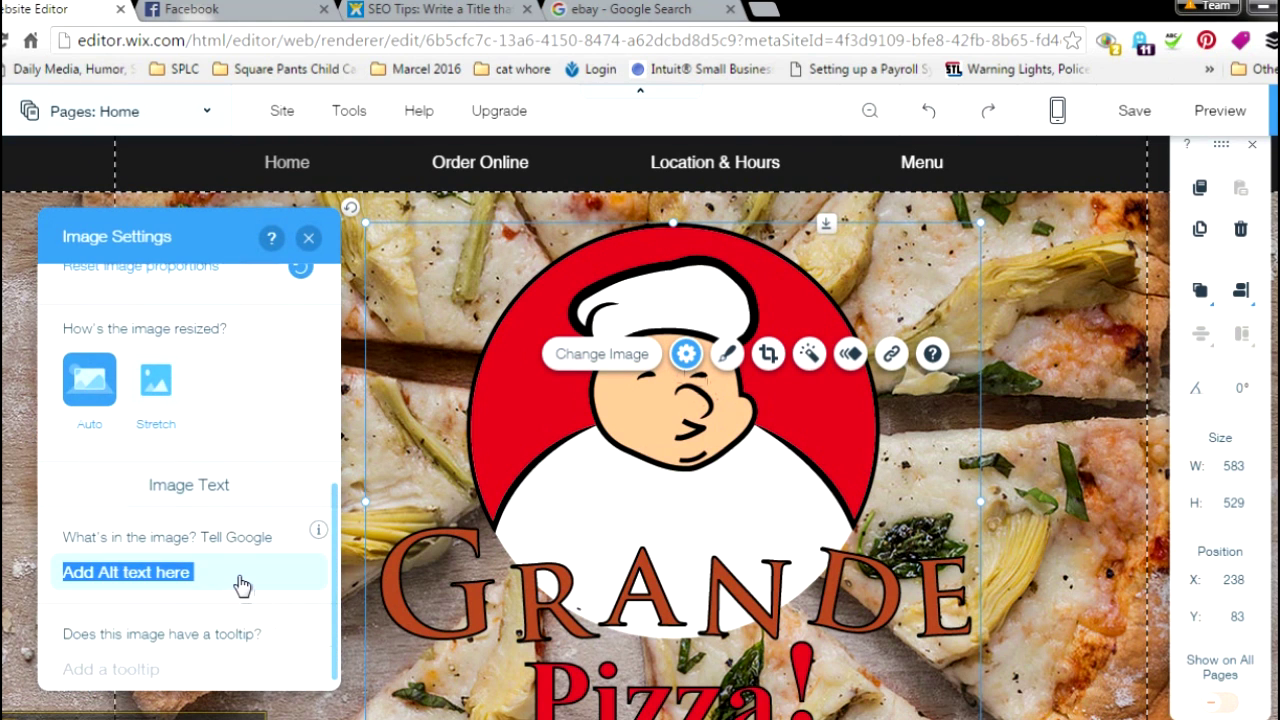
{"action": "left_click", "coordinate": [240, 577]}
{"action": "type", "text": "Grande Pizza."}
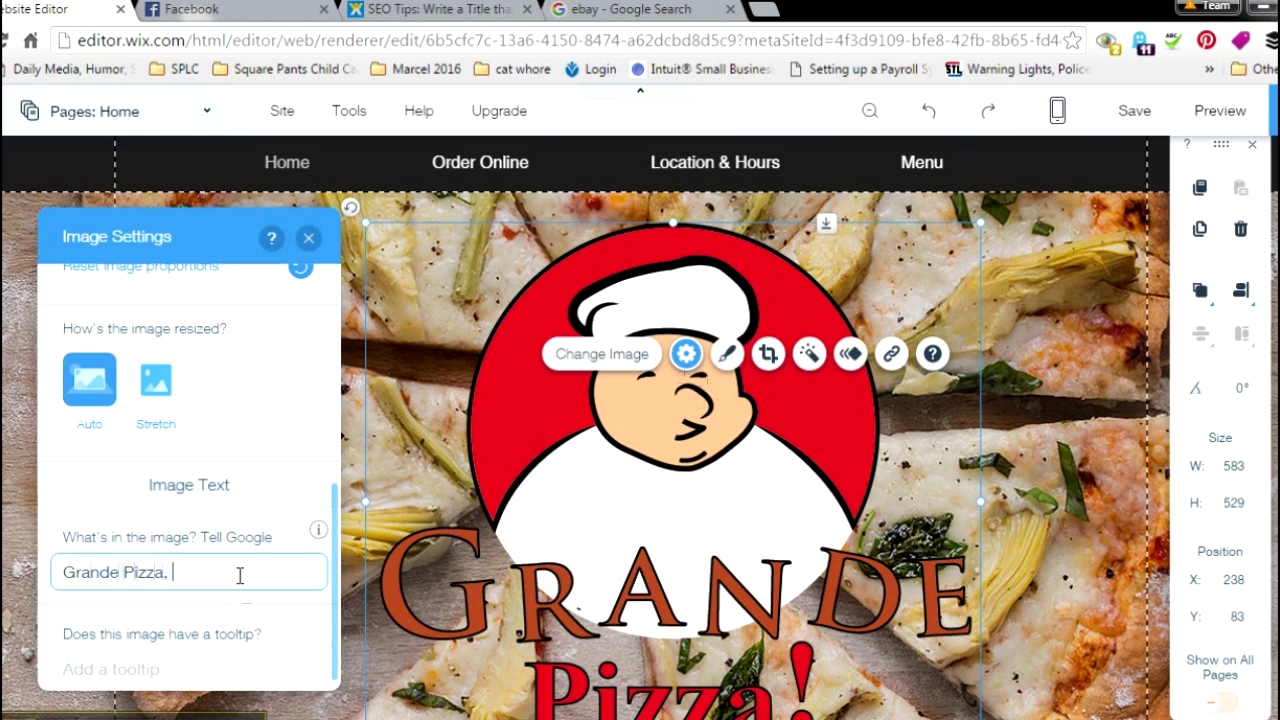
{"action": "type", "text": "fresh, pizza, free delivery."}
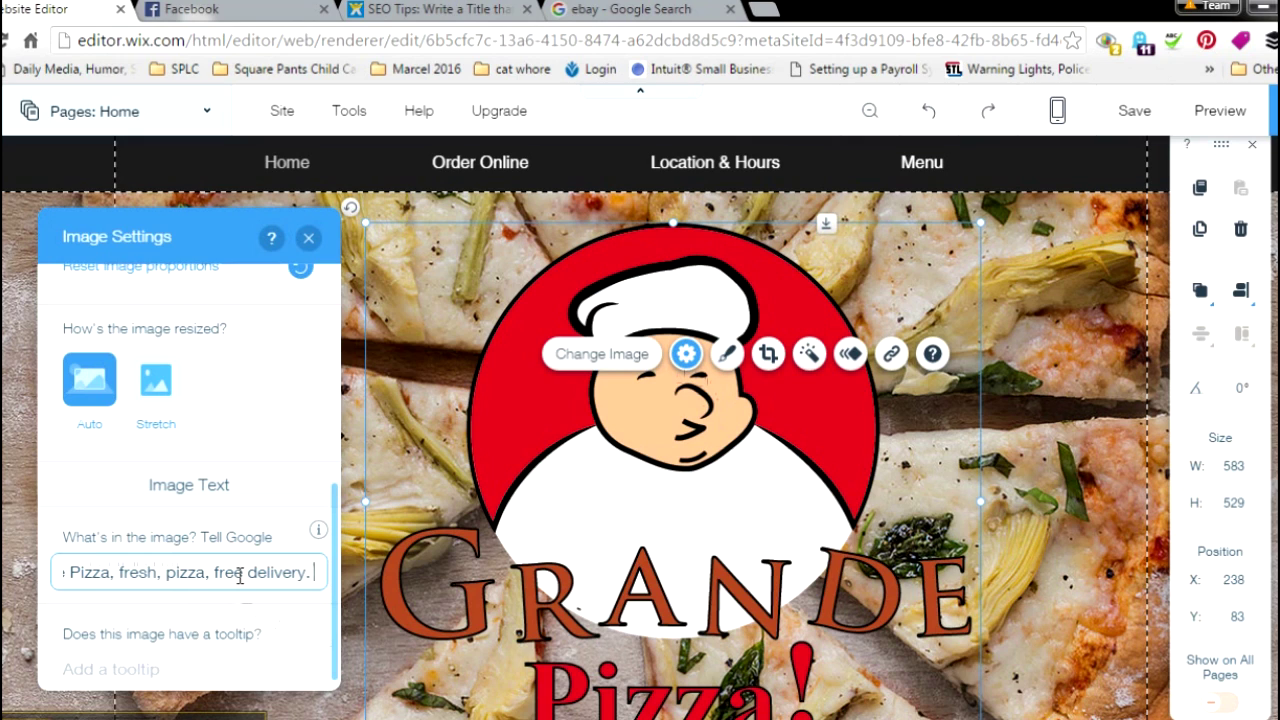
{"action": "type", "text": "detorit, los ahn"}
{"action": "key", "text": "BackSpace"}
{"action": "key", "text": "BackSpace"}
{"action": "type", "text": "ngles,"}
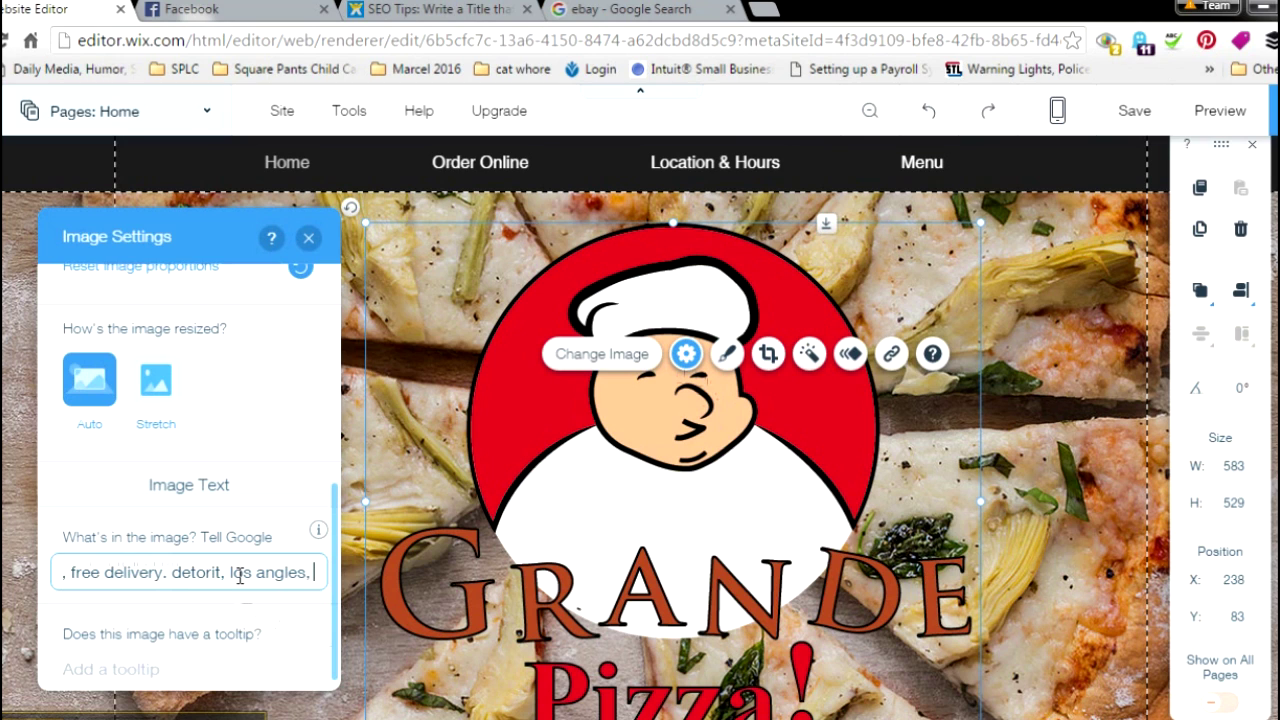
{"action": "left_click", "coordinate": [308, 237]}
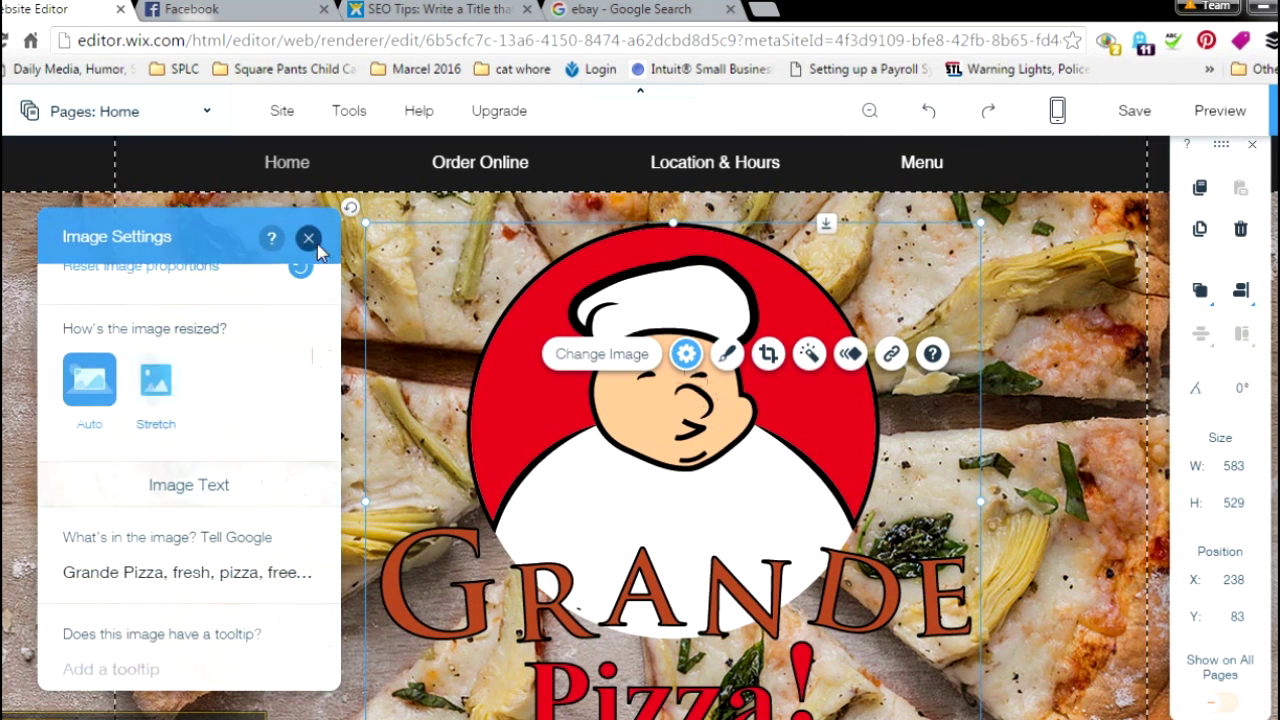
- Enter "cheese, pepporni," as the alt text of the photo of the bearded man in the apron
{"action": "left_click", "coordinate": [1150, 248]}
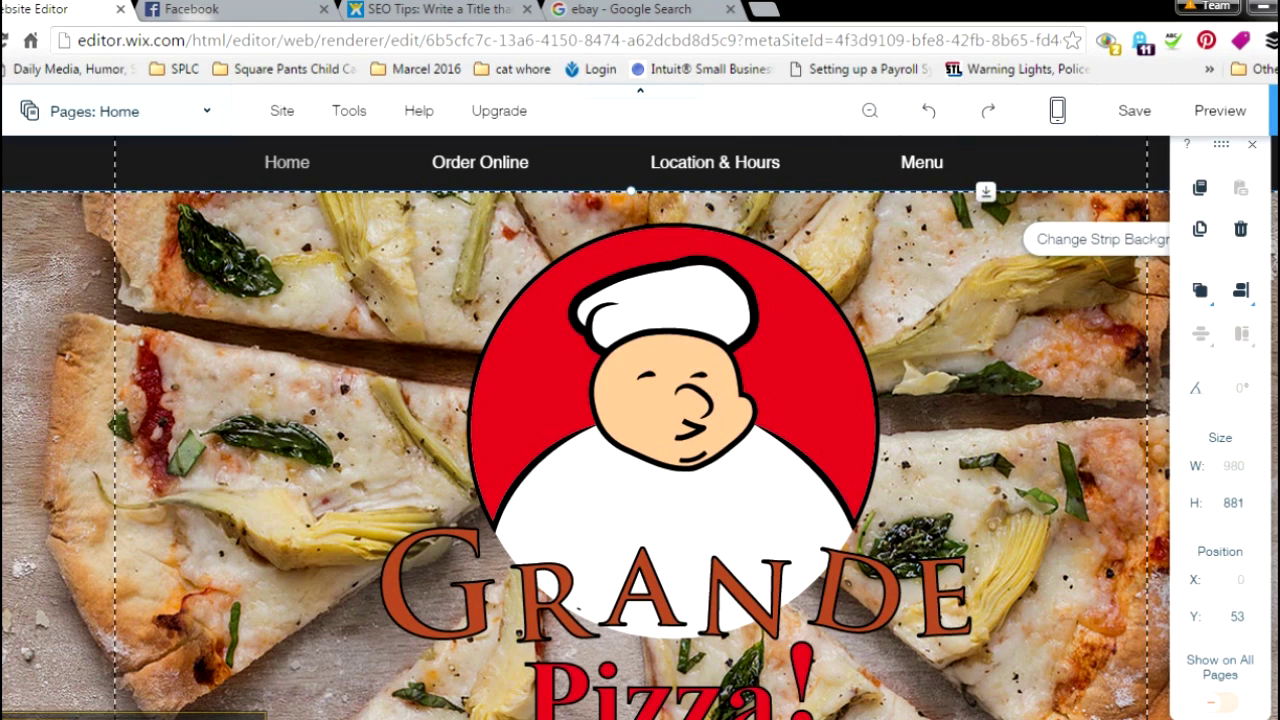
{"action": "scroll", "coordinate": [590, 430], "scroll_direction": "down", "scroll_amount": 10}
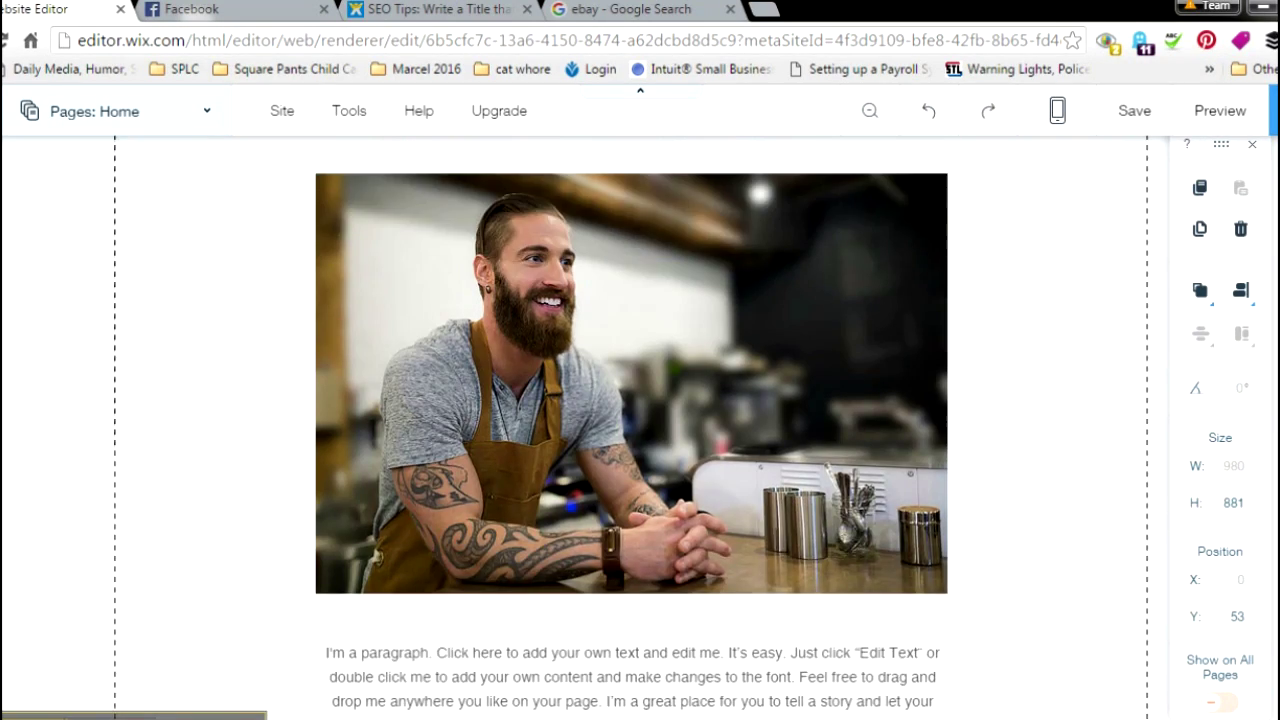
{"action": "scroll", "coordinate": [829, 374], "scroll_direction": "up", "scroll_amount": 1}
{"action": "left_click", "coordinate": [829, 374]}
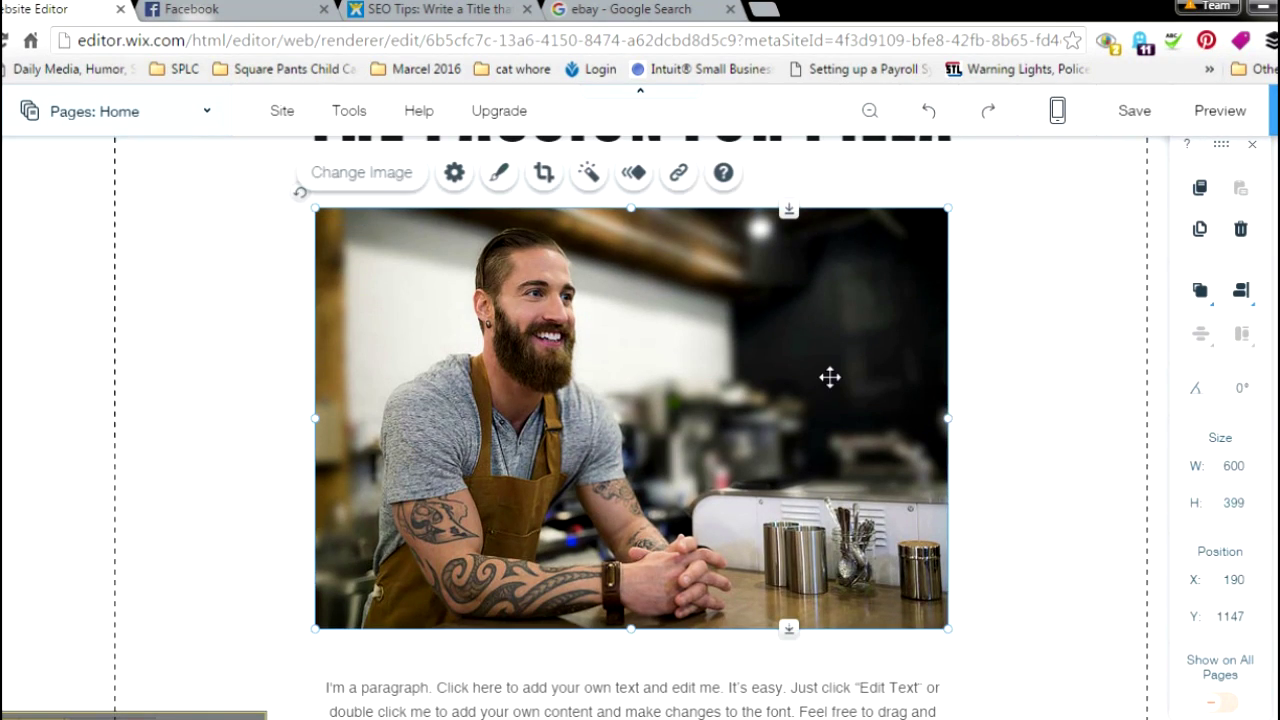
{"action": "left_click", "coordinate": [461, 176]}
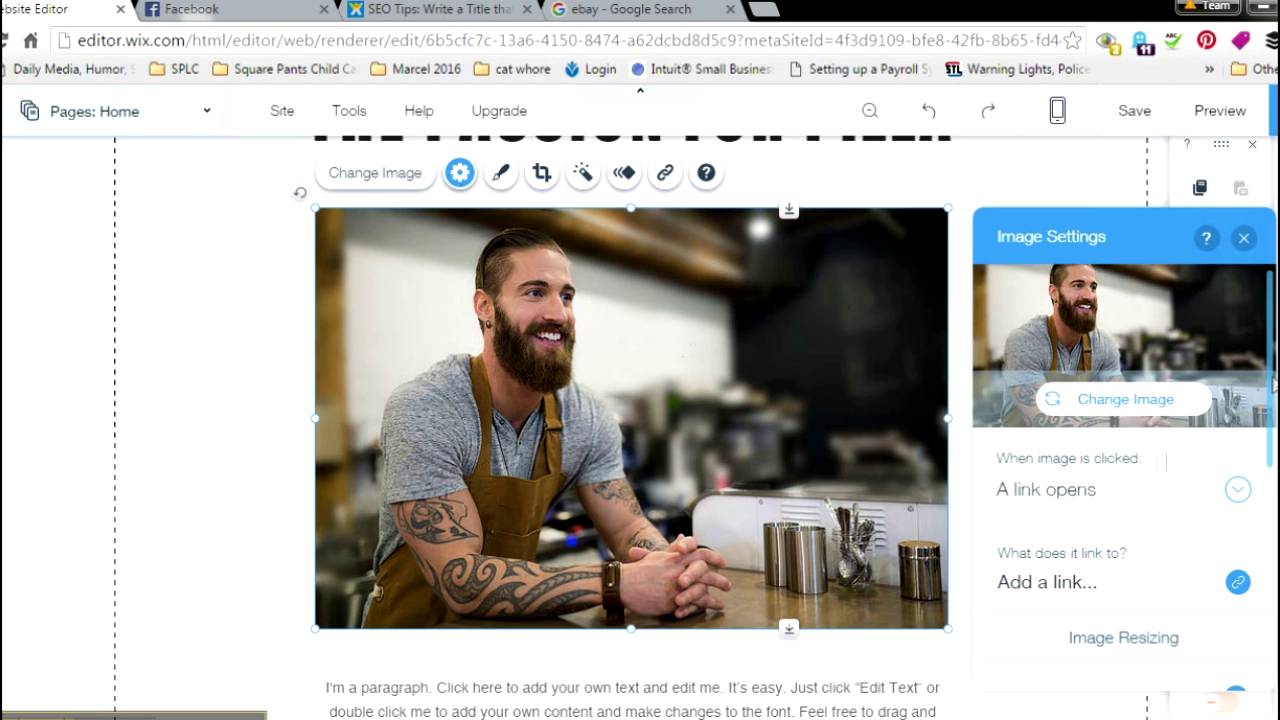
{"action": "scroll", "coordinate": [1272, 522], "scroll_direction": "down", "scroll_amount": 4}
{"action": "scroll", "coordinate": [1272, 522], "scroll_direction": "down", "scroll_amount": 3}
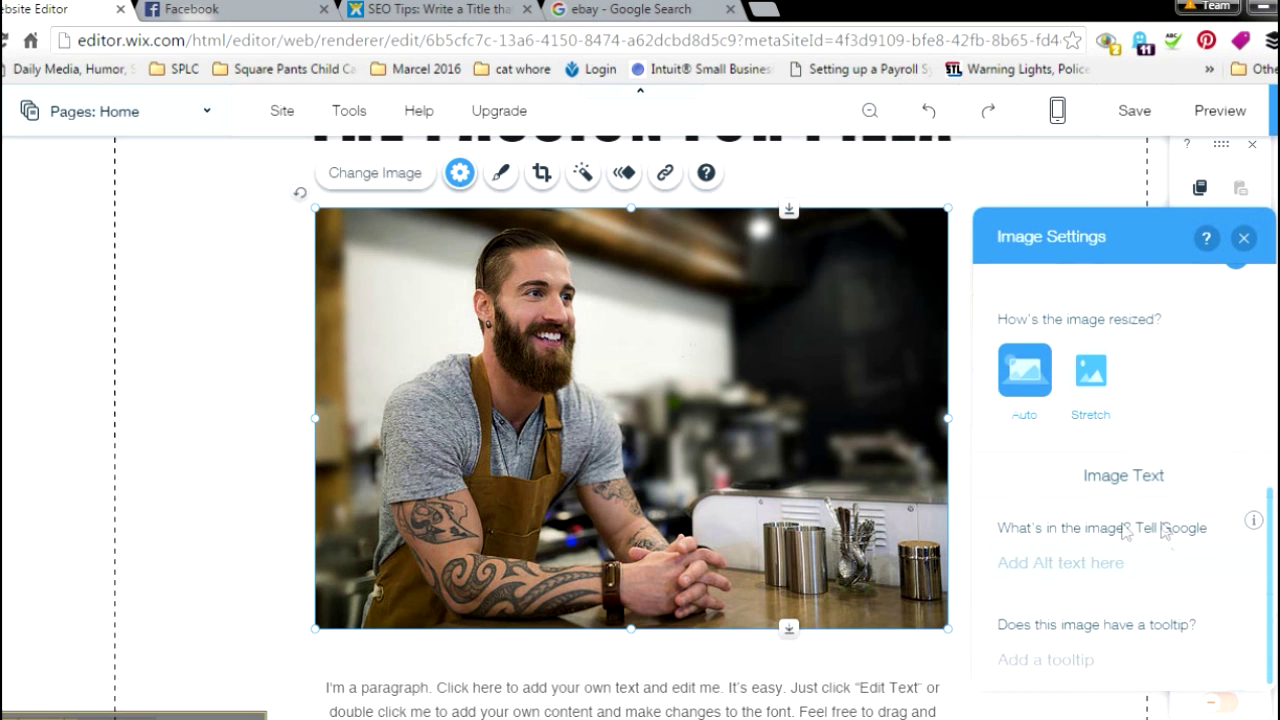
{"action": "left_click", "coordinate": [1062, 560]}
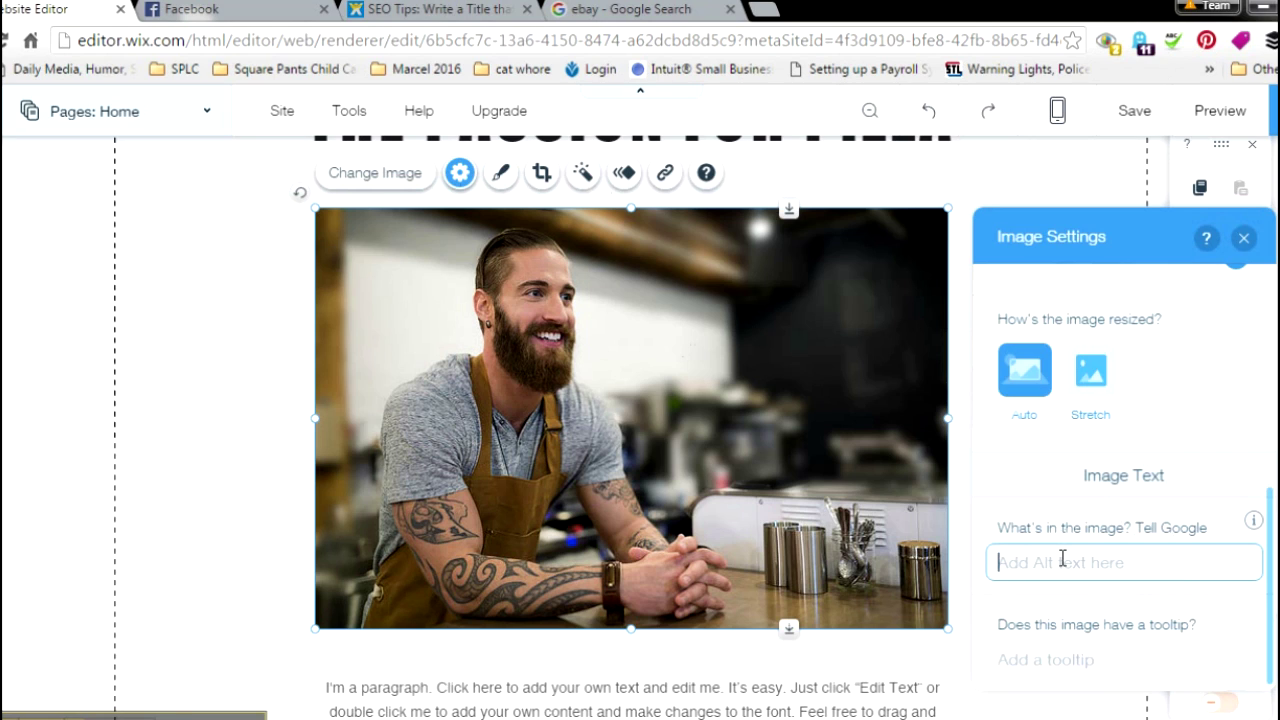
{"action": "type", "text": "cheese, pepporni,"}
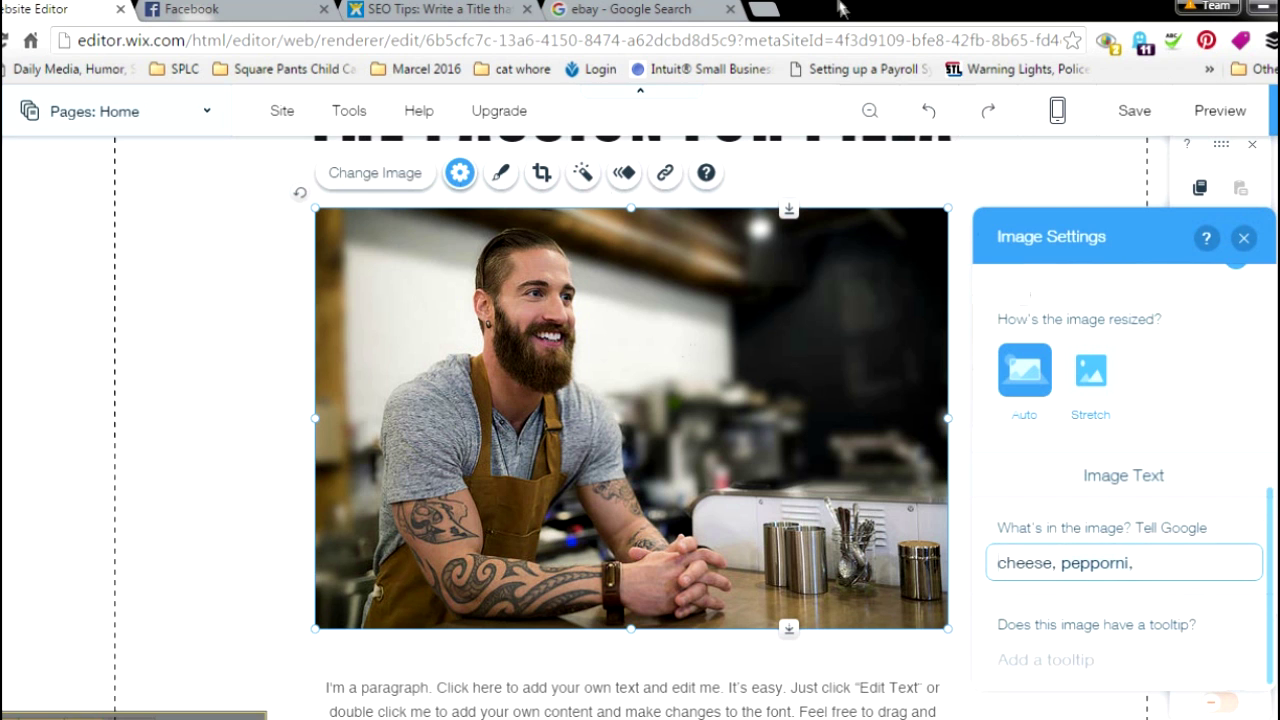
- Look up the spelling of "pepporni" on Google, select the corrected word "pepperoni", and return to the Wix editor
{"action": "left_click", "coordinate": [765, 10]}
{"action": "type", "text": "pepporni"}
{"action": "key", "text": "Return"}
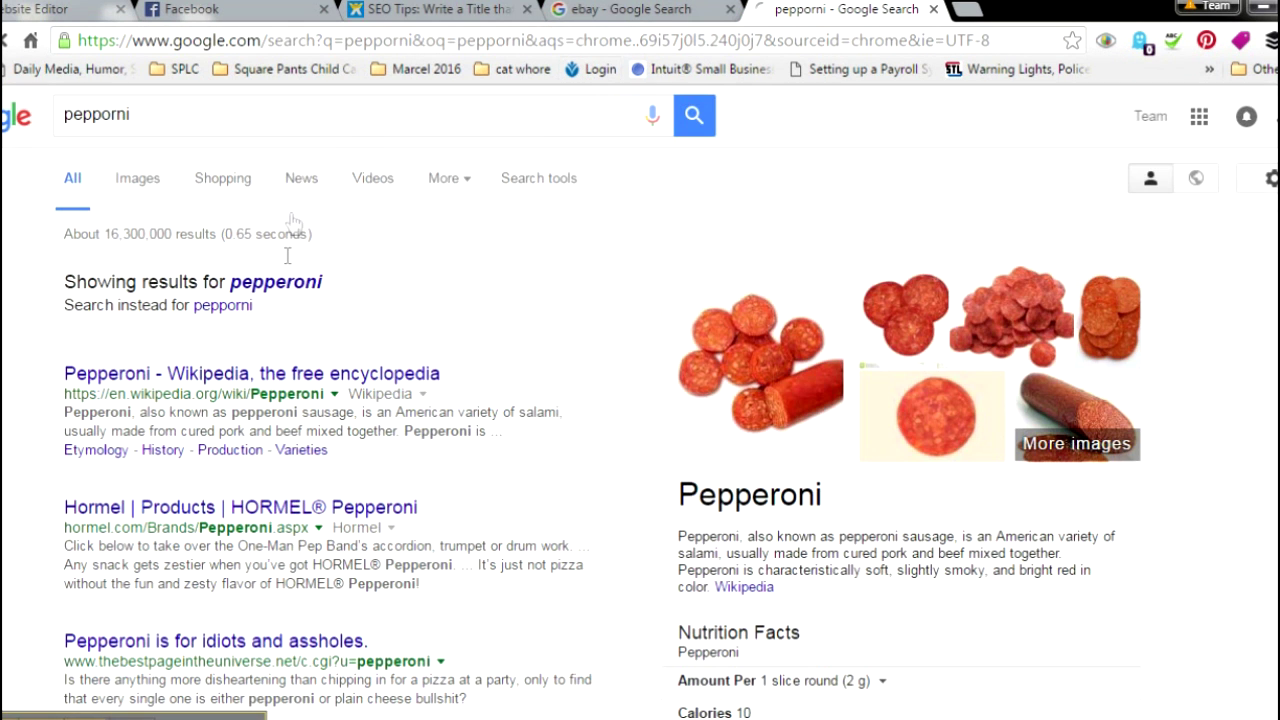
{"action": "left_click", "coordinate": [278, 284]}
{"action": "left_click_drag", "start_coordinate": [192, 121], "coordinate": [61, 120]}
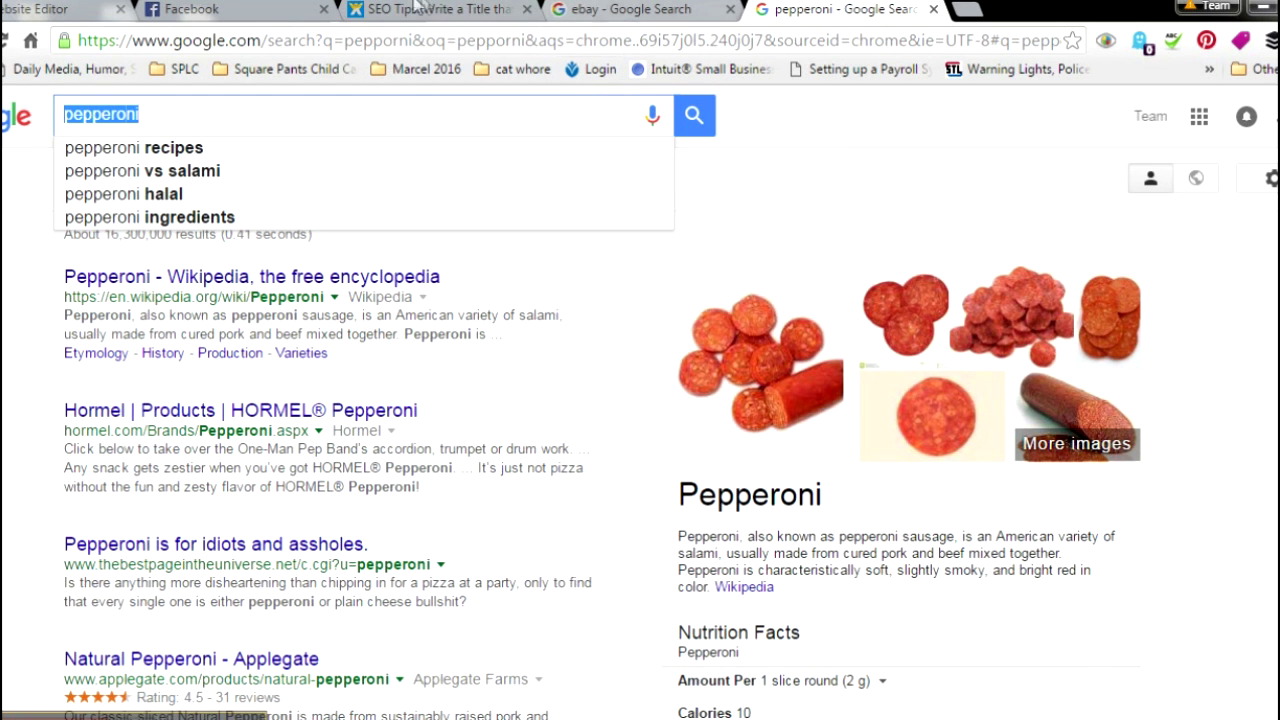
{"action": "left_click", "coordinate": [126, 4]}
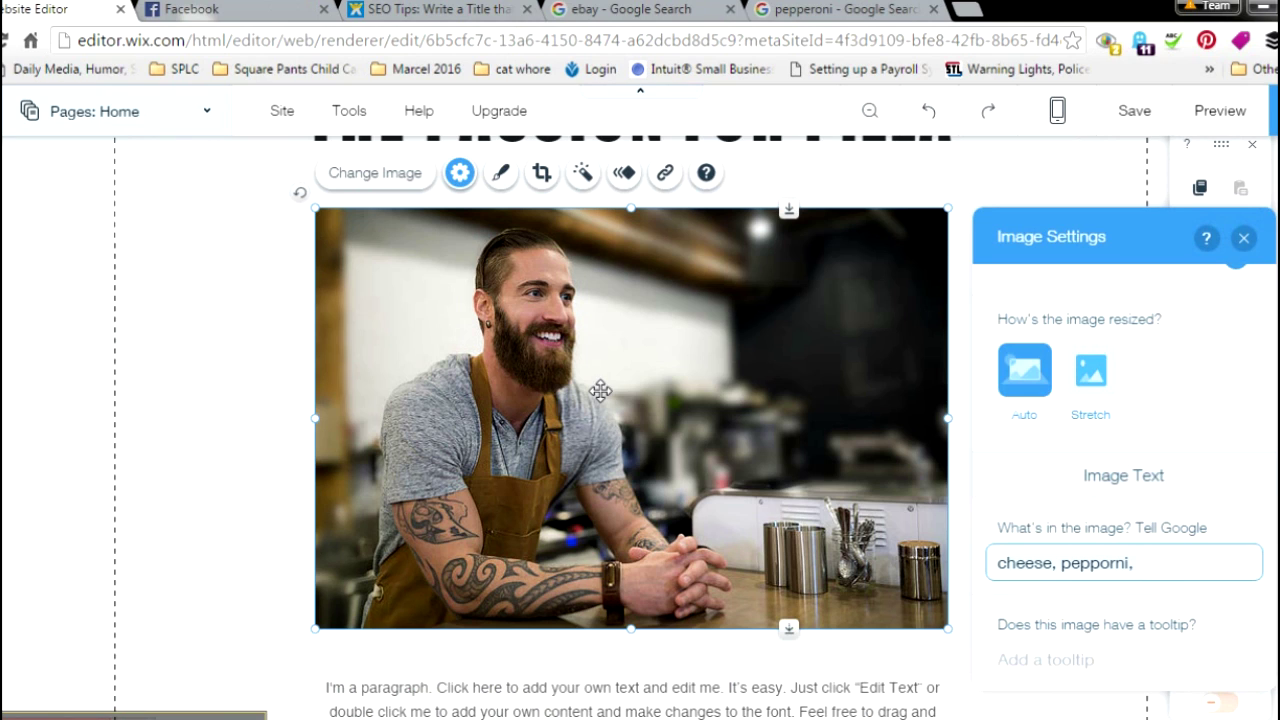
- Correct and complete the man's photo alt text to "cheese, pepperoni, olives," and close its image settings
{"action": "left_click_drag", "start_coordinate": [1063, 562], "coordinate": [1128, 562]}
{"action": "left_click", "coordinate": [1104, 562]}
{"action": "type", "text": ","}
{"action": "triple_click", "coordinate": [1100, 560]}
{"action": "left_click", "coordinate": [1087, 562]}
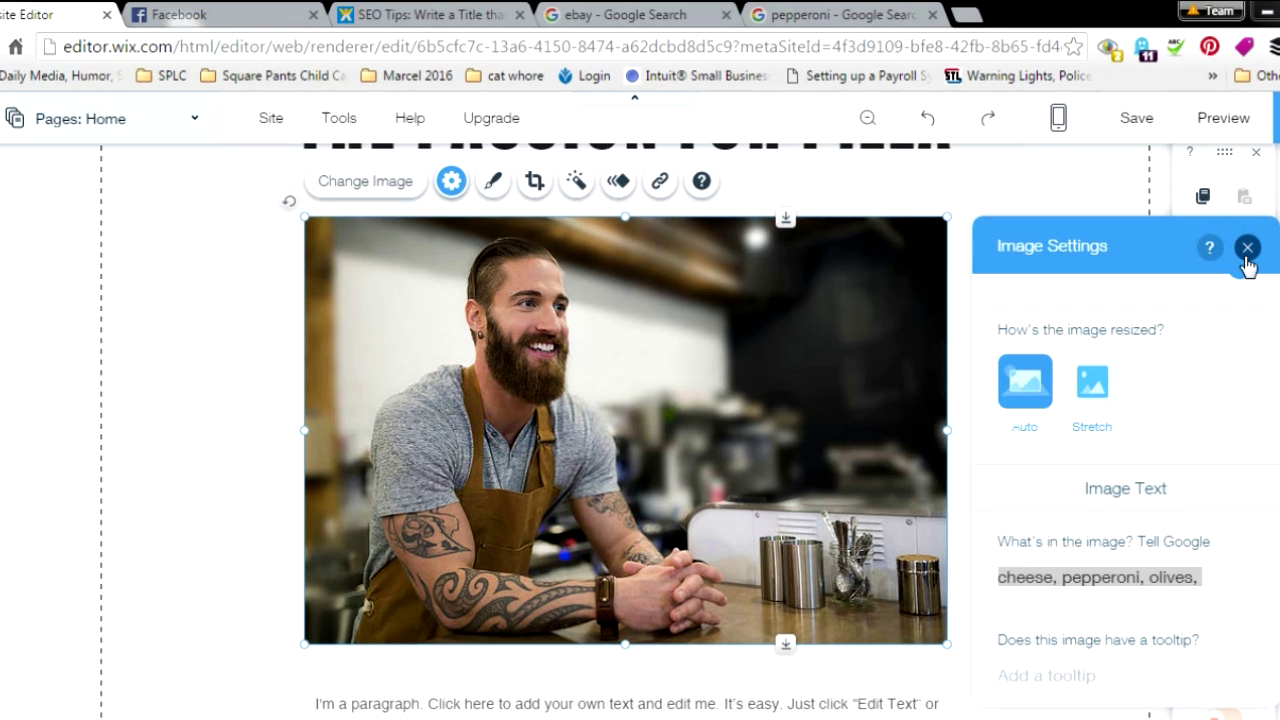
{"action": "left_click", "coordinate": [1247, 250]}
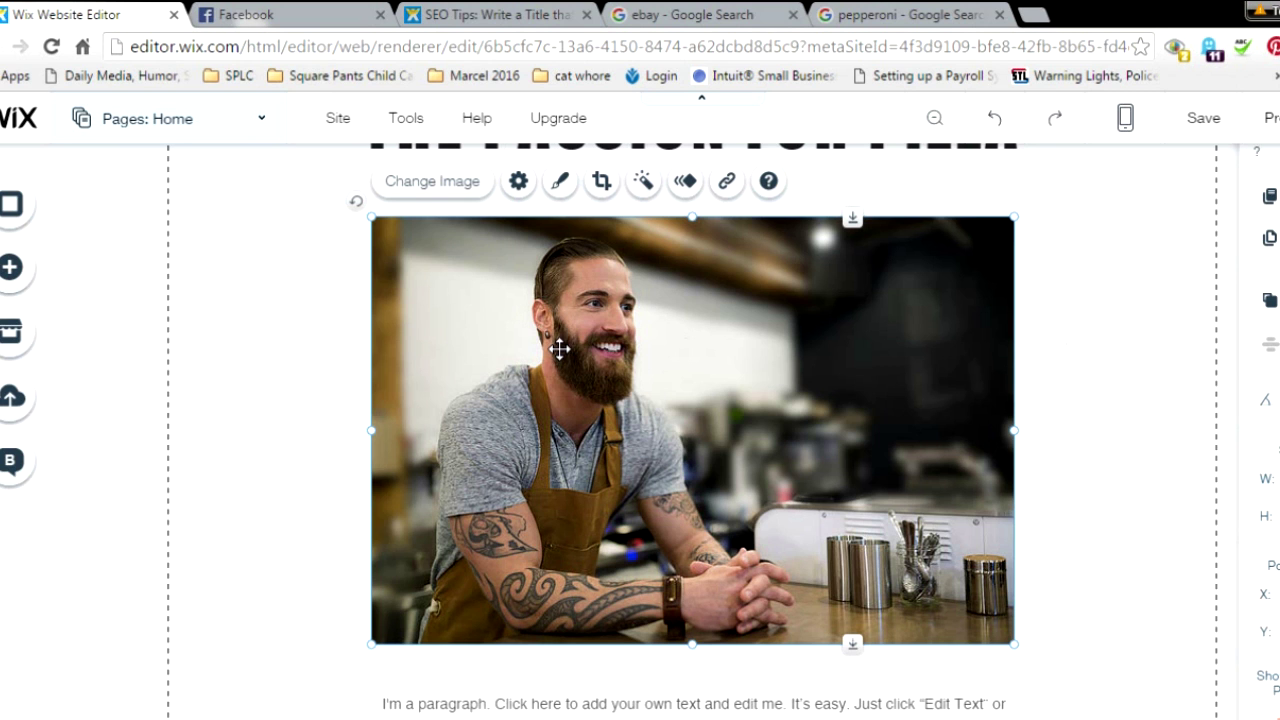
- Close the pepperoni search, examine the social profiles in the eBay search results, and look over the Home page down to its footer
{"action": "left_click", "coordinate": [915, 14]}
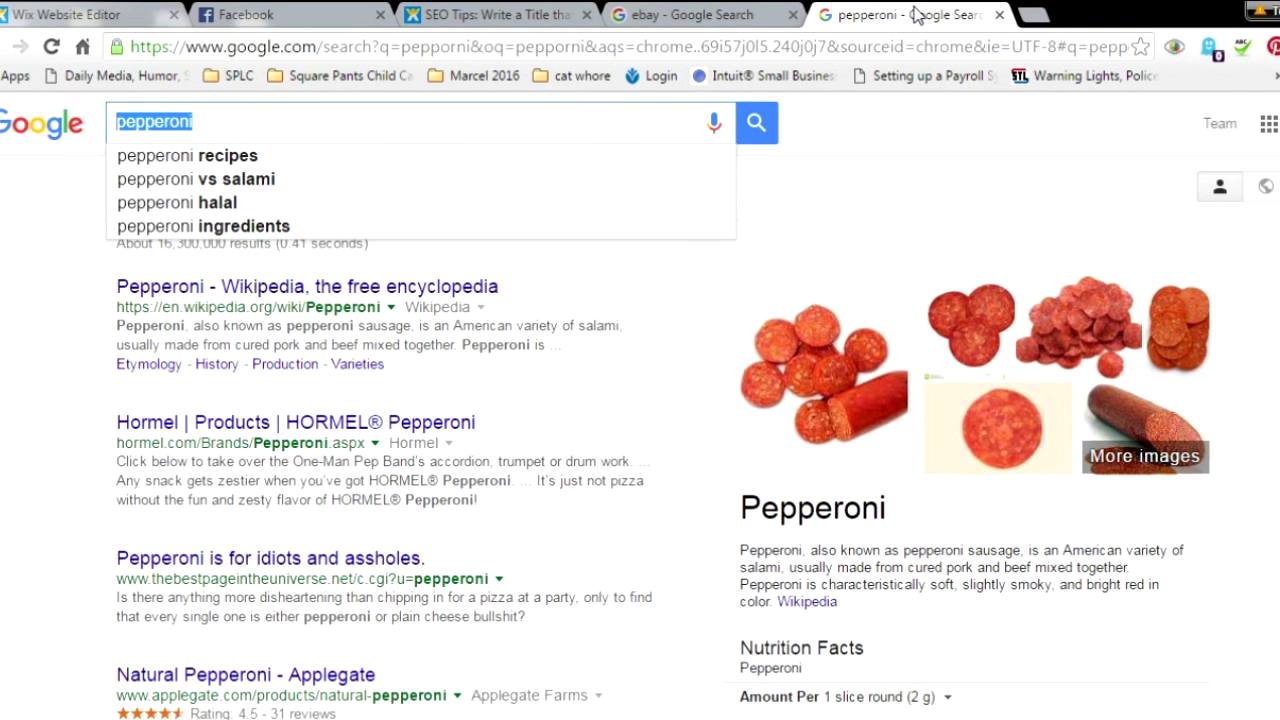
{"action": "left_click", "coordinate": [999, 14]}
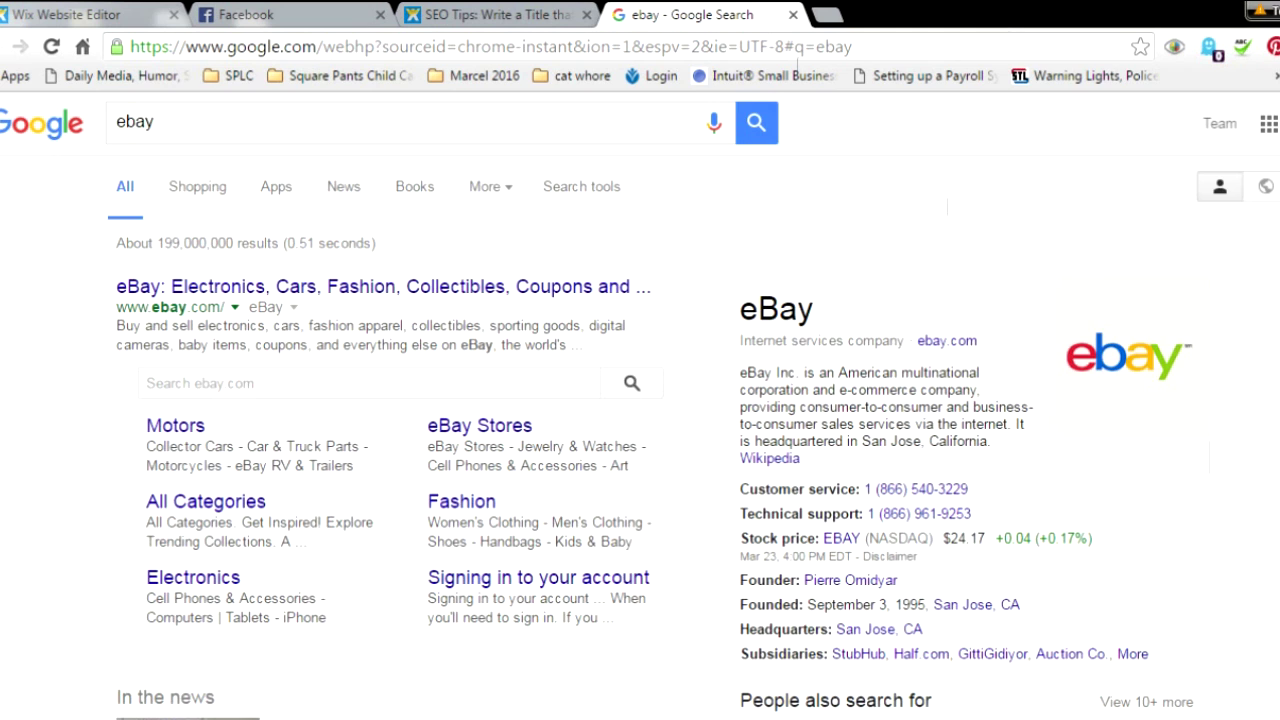
{"action": "scroll", "coordinate": [640, 405], "scroll_direction": "down", "scroll_amount": 6}
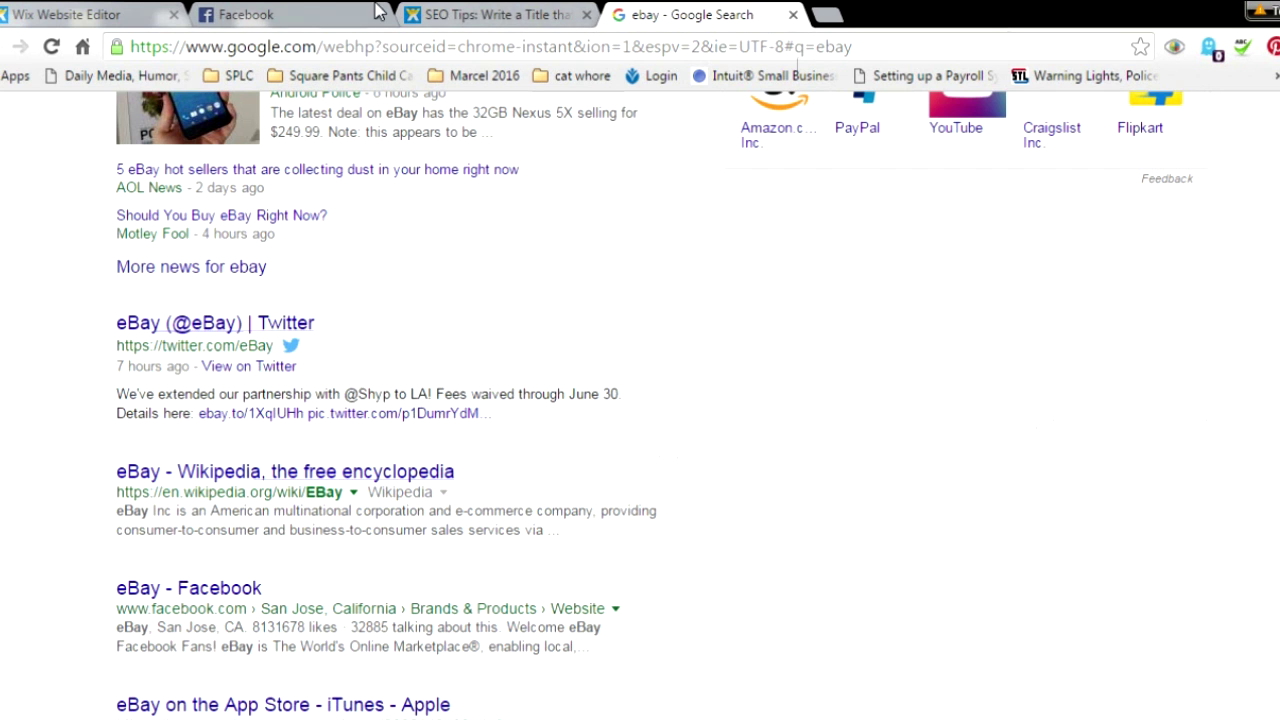
{"action": "left_click", "coordinate": [300, 12]}
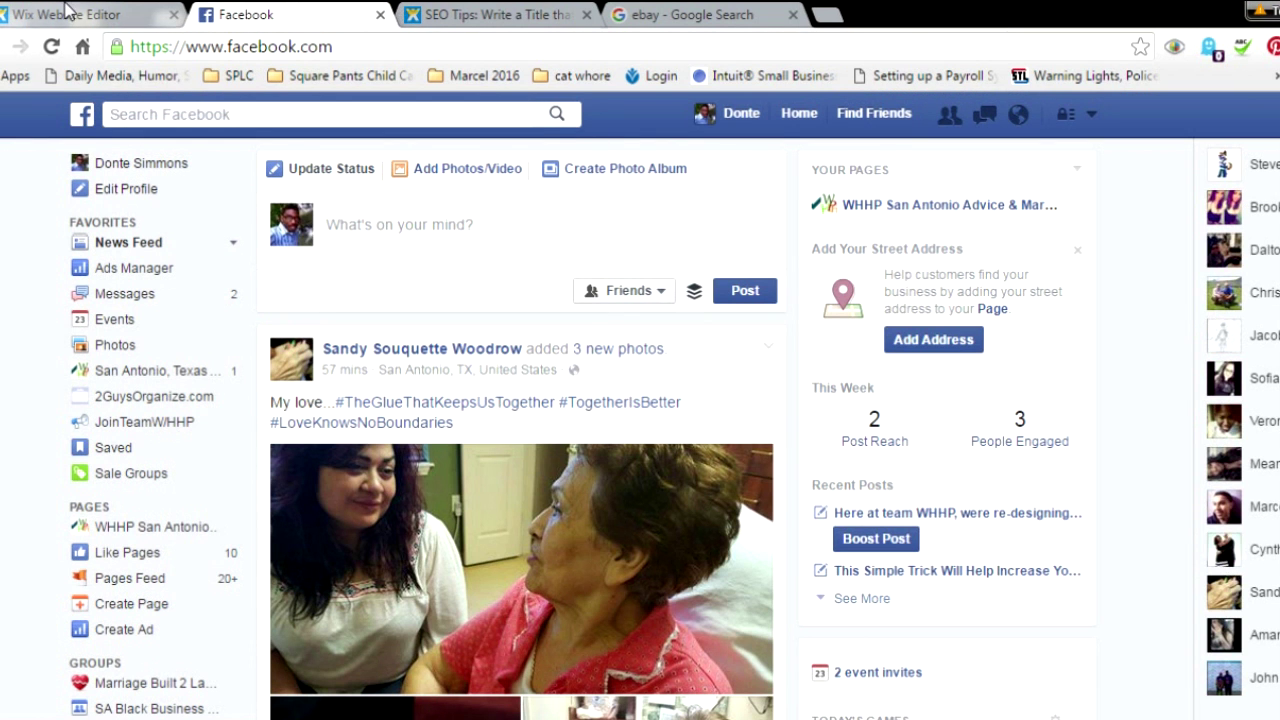
{"action": "left_click", "coordinate": [64, 12]}
{"action": "scroll", "coordinate": [948, 271], "scroll_direction": "down", "scroll_amount": 5}
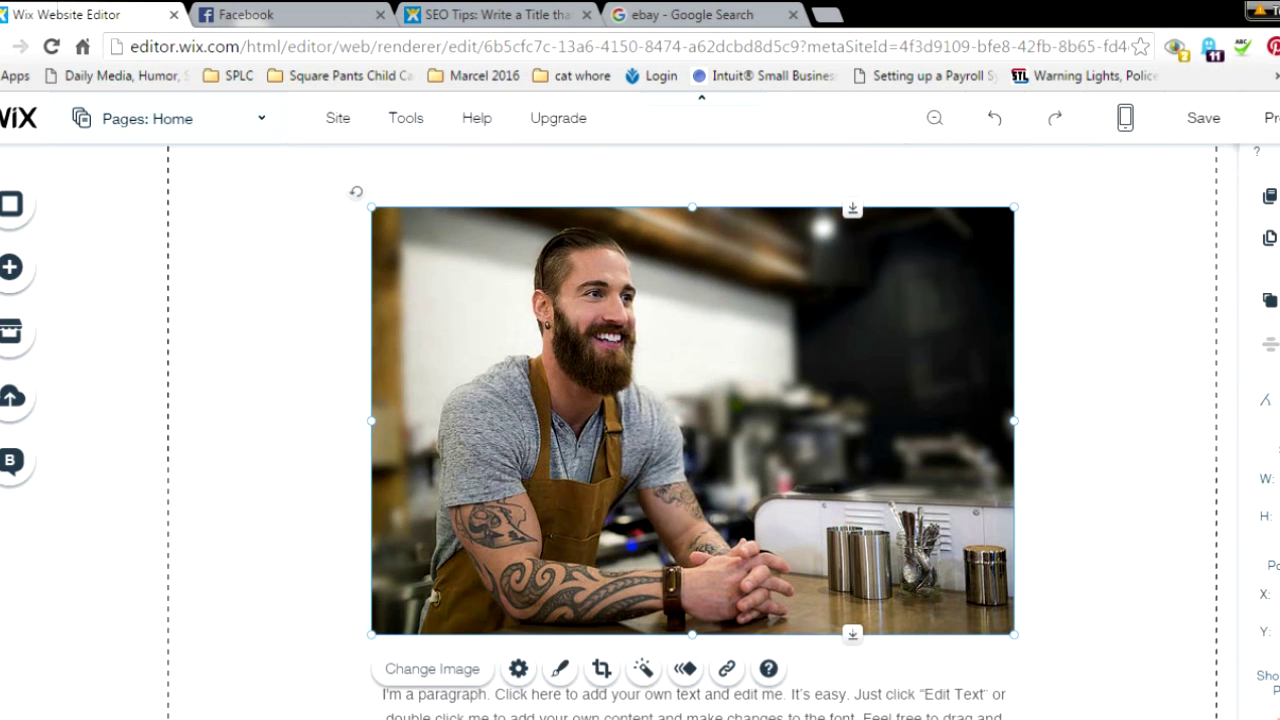
{"action": "scroll", "coordinate": [620, 431], "scroll_direction": "down", "scroll_amount": 15}
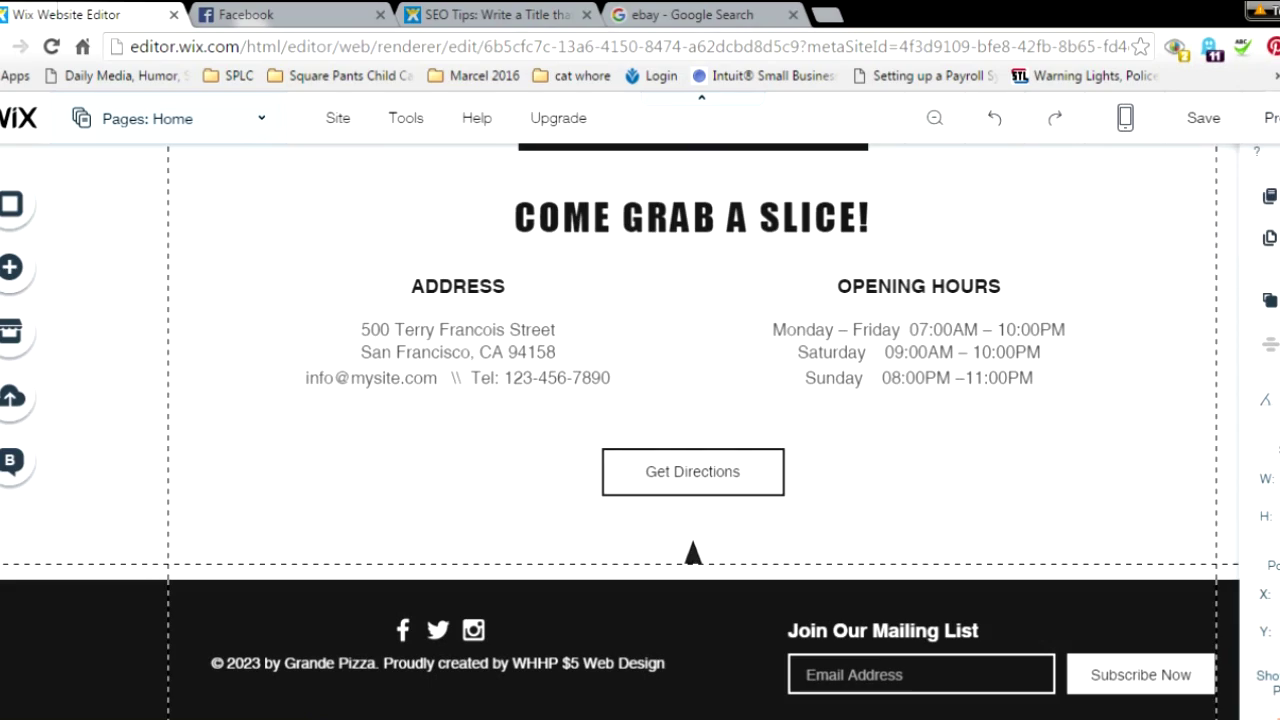
{"action": "scroll", "coordinate": [693, 553], "scroll_direction": "up", "scroll_amount": 15}
{"action": "scroll", "coordinate": [693, 553], "scroll_direction": "up", "scroll_amount": 5}
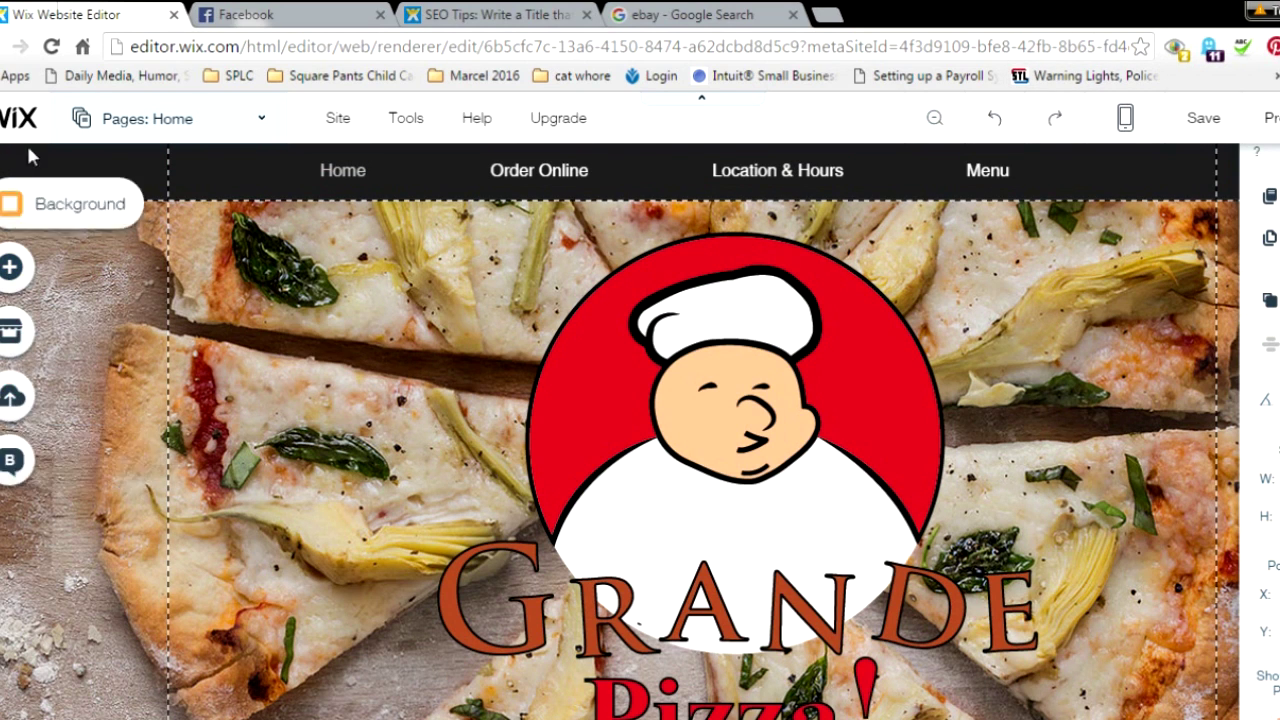
{"action": "left_click", "coordinate": [10, 268]}
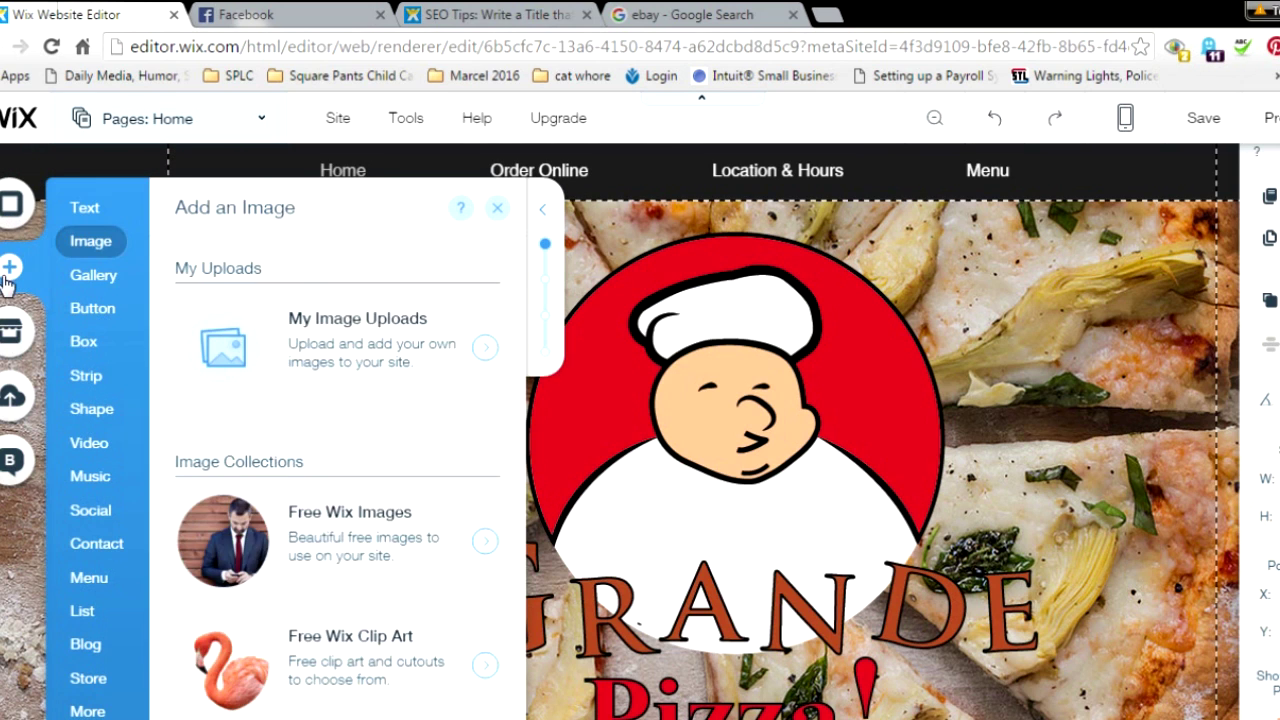
{"action": "left_click", "coordinate": [100, 374]}
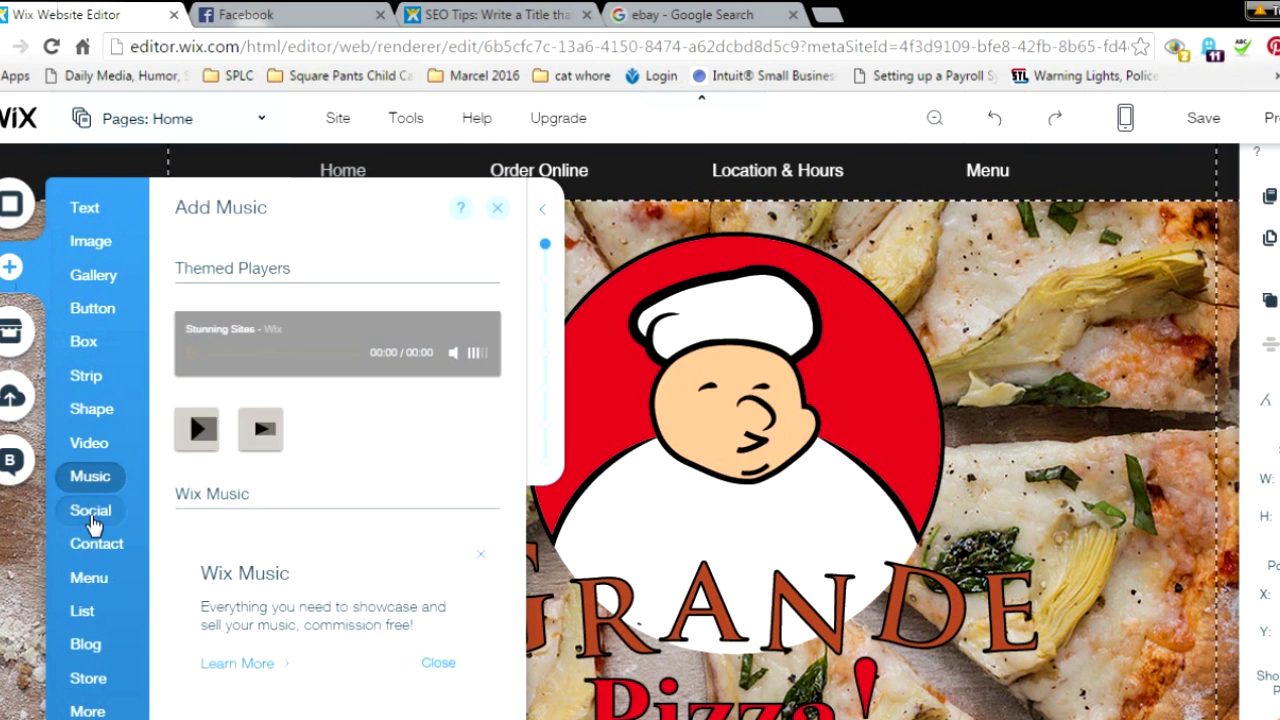
{"action": "mouse_move", "coordinate": [93, 522]}
{"action": "mouse_move", "coordinate": [85, 375]}
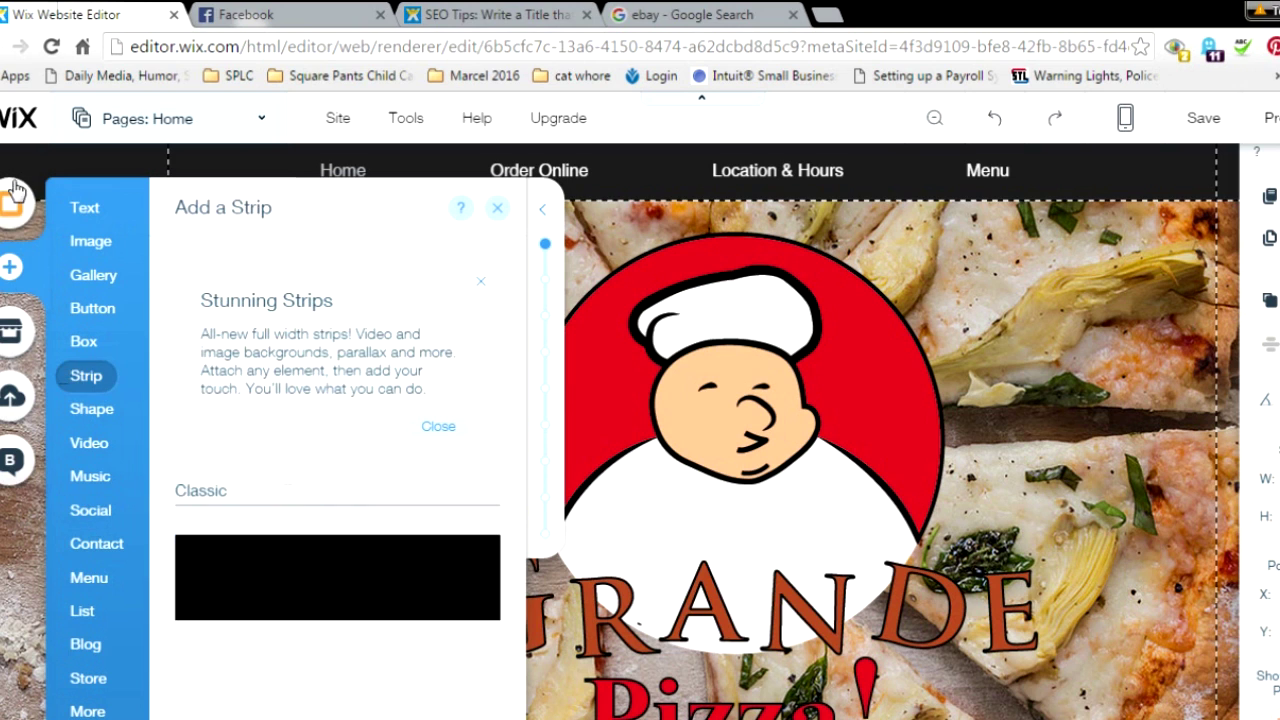
{"action": "left_click", "coordinate": [93, 172]}
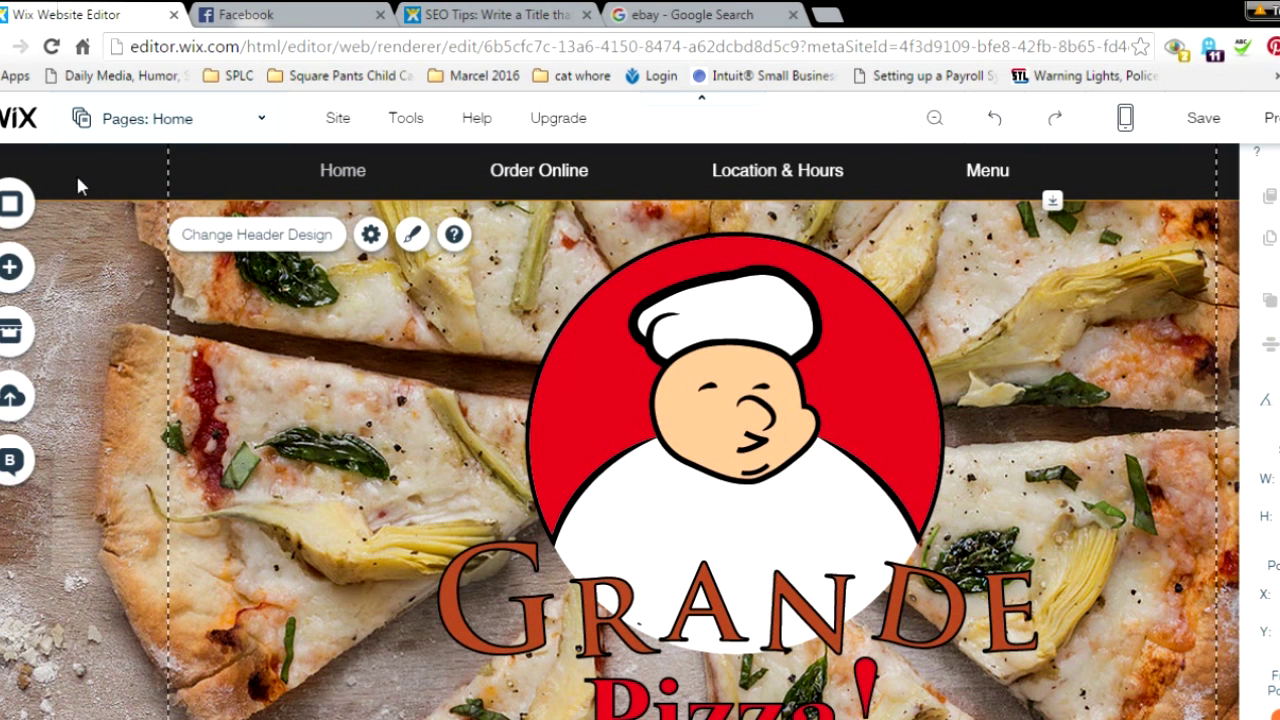
- Look through the elements that can be added to the page, including social tools, buttons, strips and shapes
{"action": "left_click", "coordinate": [10, 280]}
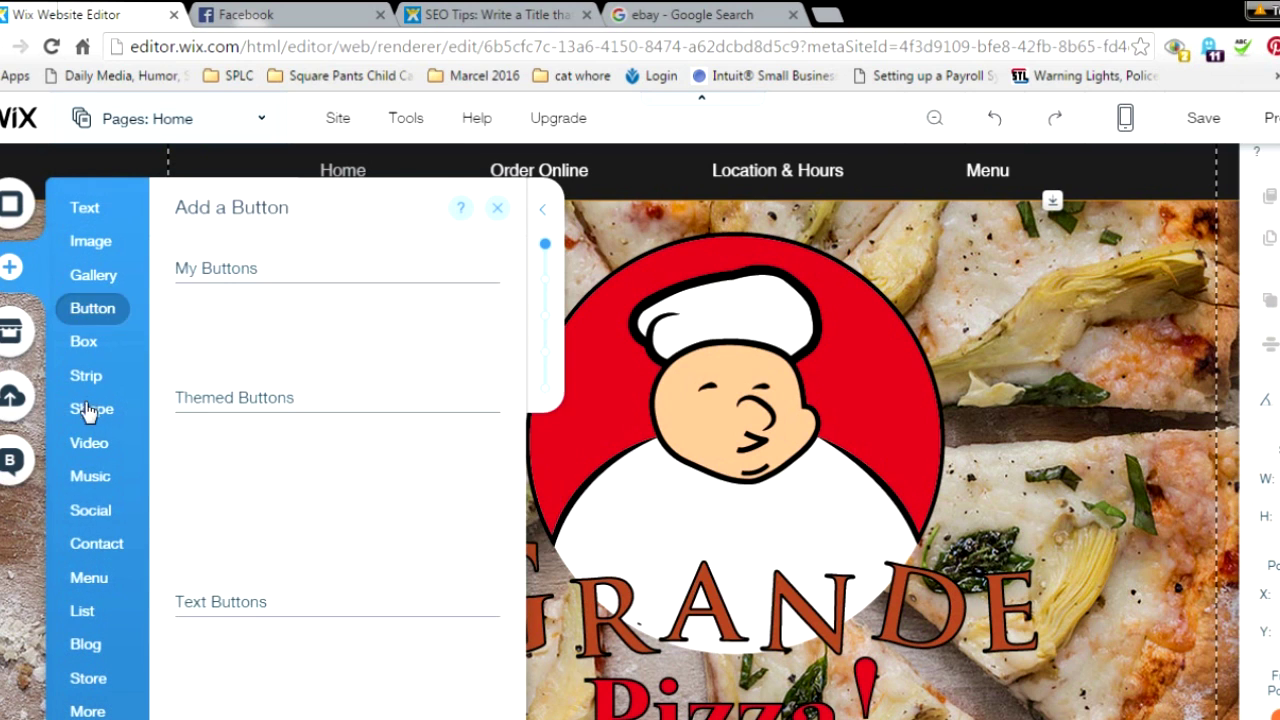
{"action": "mouse_move", "coordinate": [92, 518]}
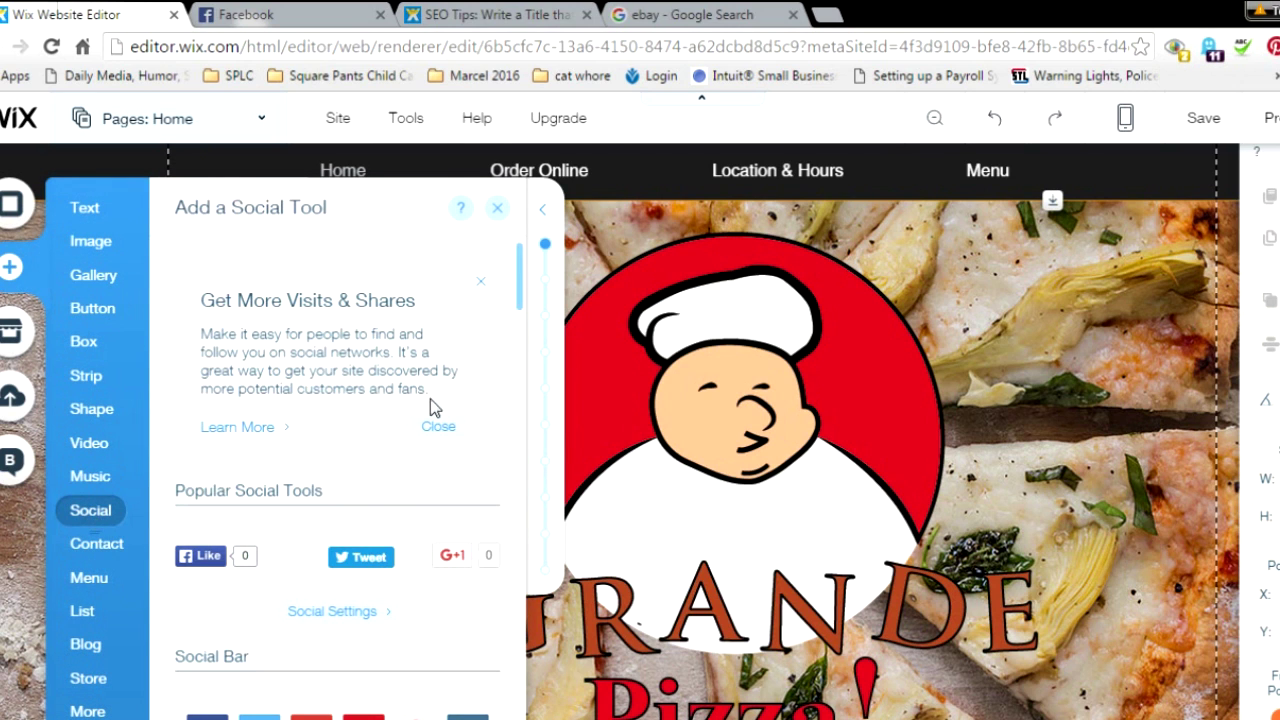
{"action": "scroll", "coordinate": [520, 268], "scroll_direction": "down", "scroll_amount": 1}
{"action": "scroll", "coordinate": [520, 268], "scroll_direction": "down", "scroll_amount": 3}
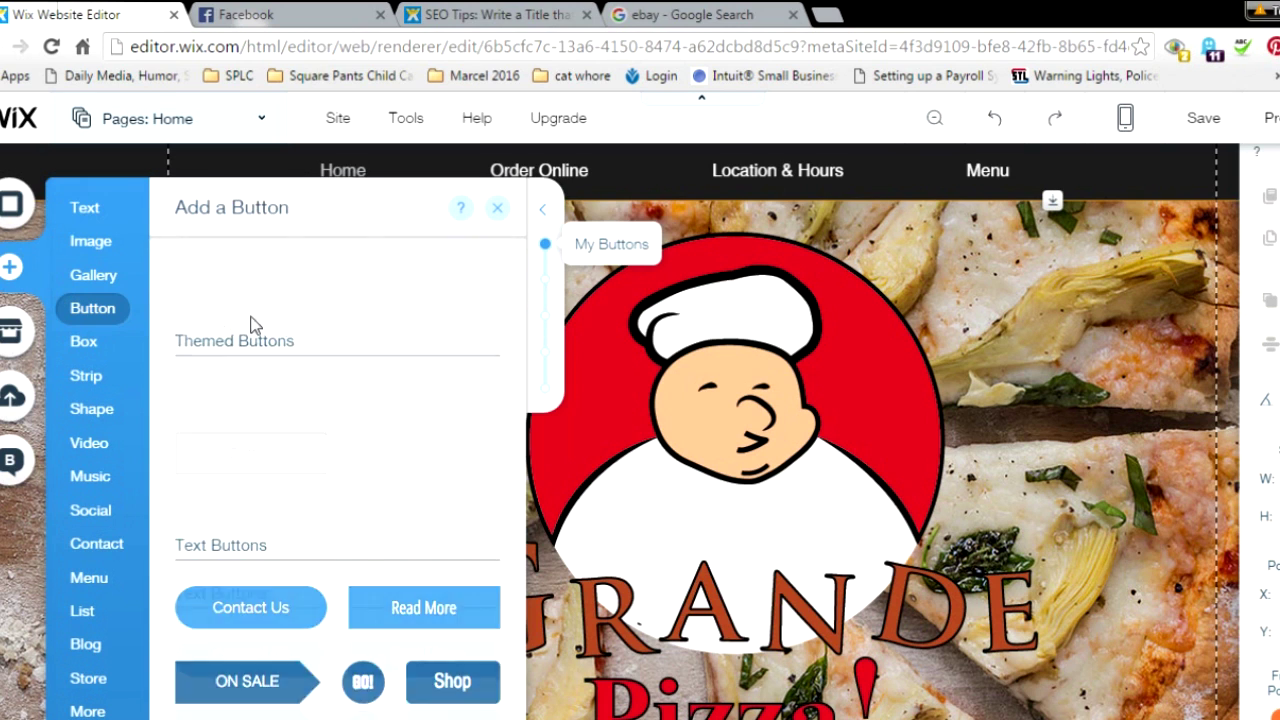
{"action": "scroll", "coordinate": [518, 265], "scroll_direction": "down", "scroll_amount": 5}
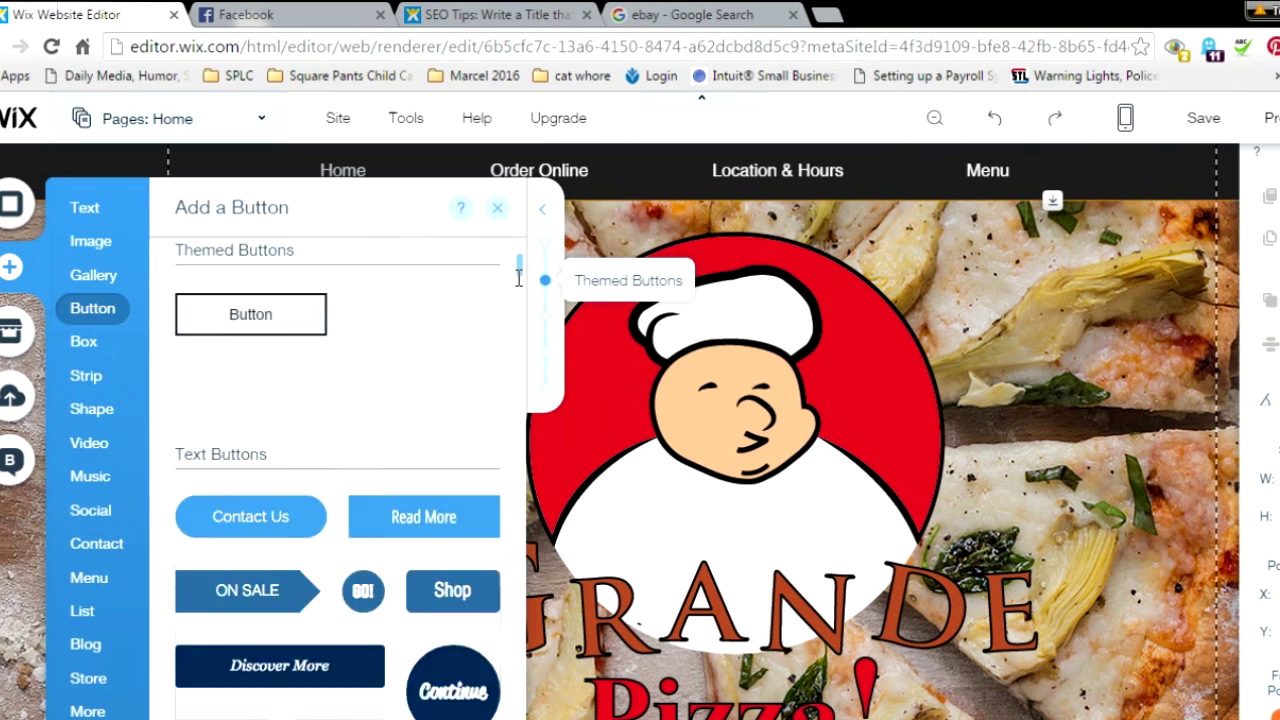
{"action": "scroll", "coordinate": [518, 265], "scroll_direction": "up", "scroll_amount": 5}
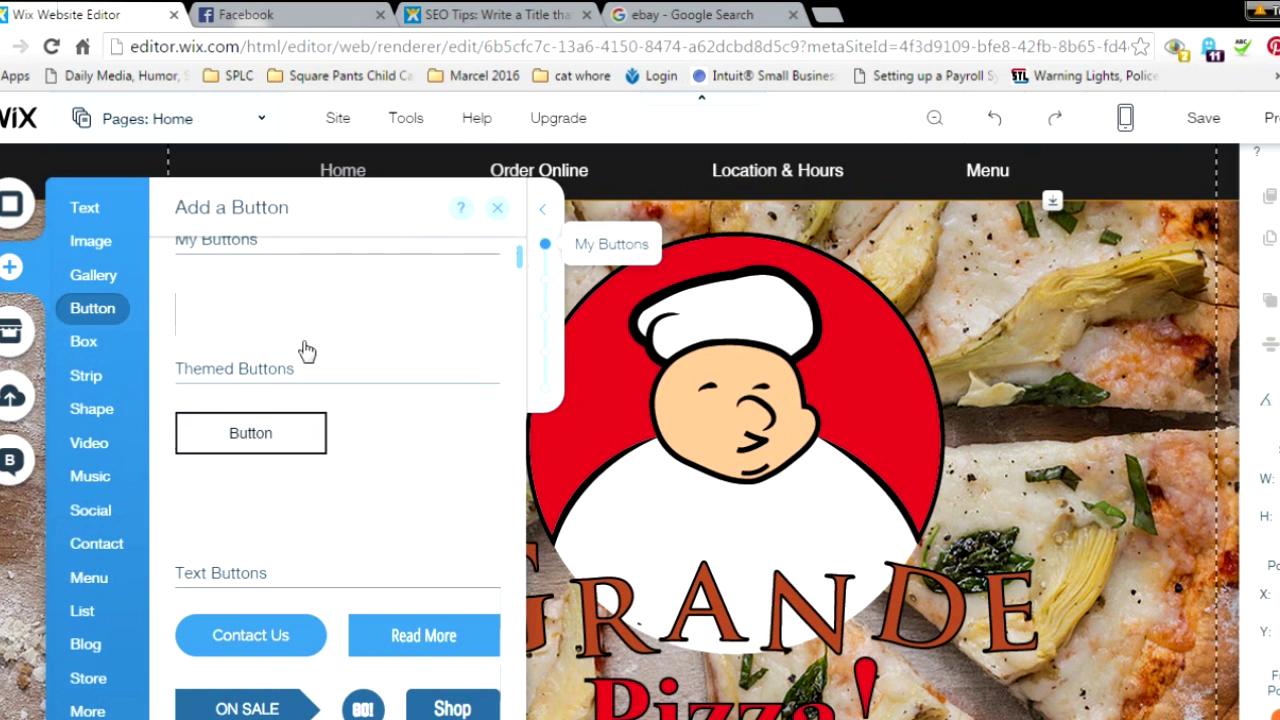
{"action": "left_click", "coordinate": [100, 412]}
{"action": "left_click", "coordinate": [90, 442]}
{"action": "left_click", "coordinate": [86, 377]}
{"action": "left_click", "coordinate": [91, 408]}
- Add a Pinterest Pin it button from the social tools and place it on the pizza background just beside the logo
{"action": "left_click", "coordinate": [90, 510]}
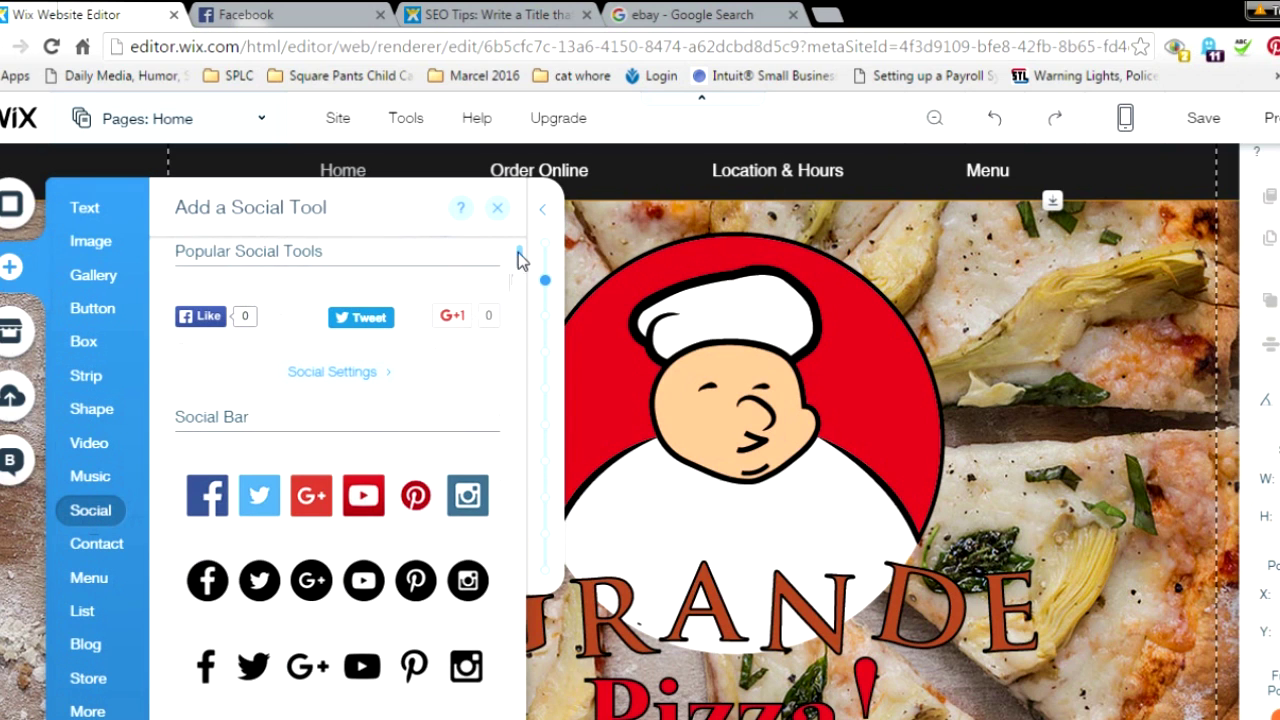
{"action": "scroll", "coordinate": [520, 265], "scroll_direction": "down", "scroll_amount": 2}
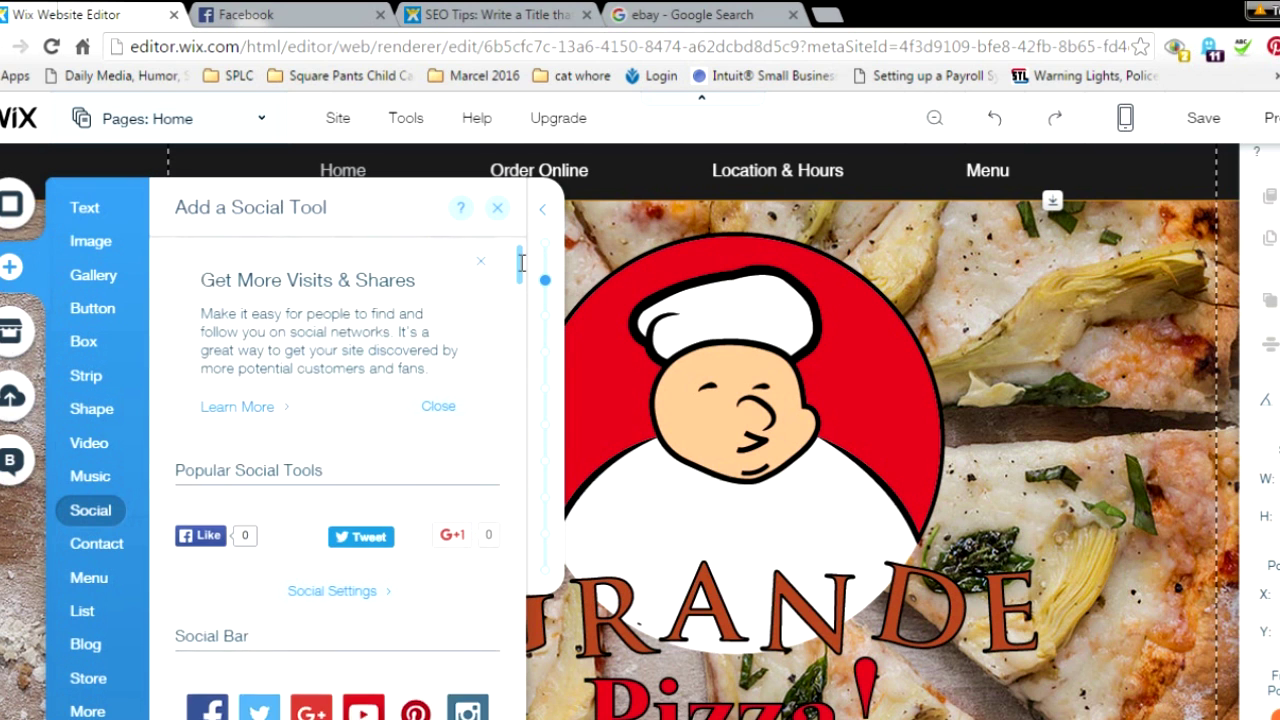
{"action": "scroll", "coordinate": [515, 305], "scroll_direction": "down", "scroll_amount": 5}
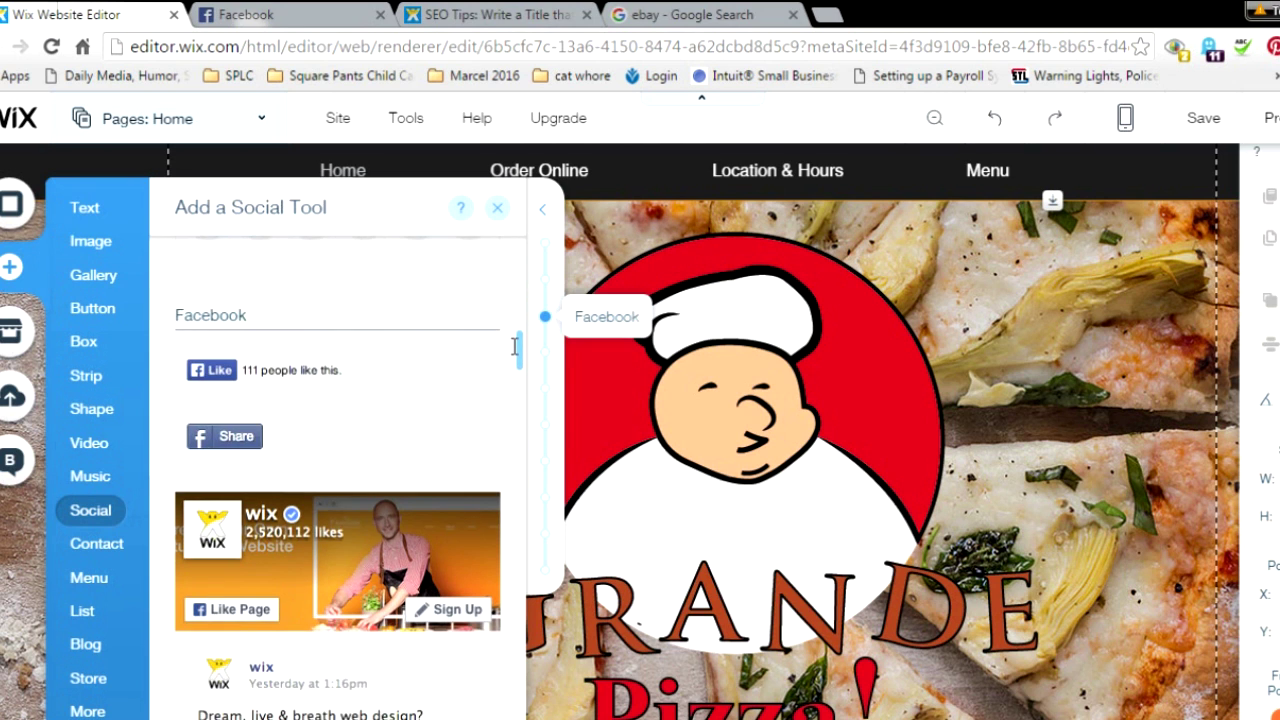
{"action": "scroll", "coordinate": [515, 355], "scroll_direction": "down", "scroll_amount": 8}
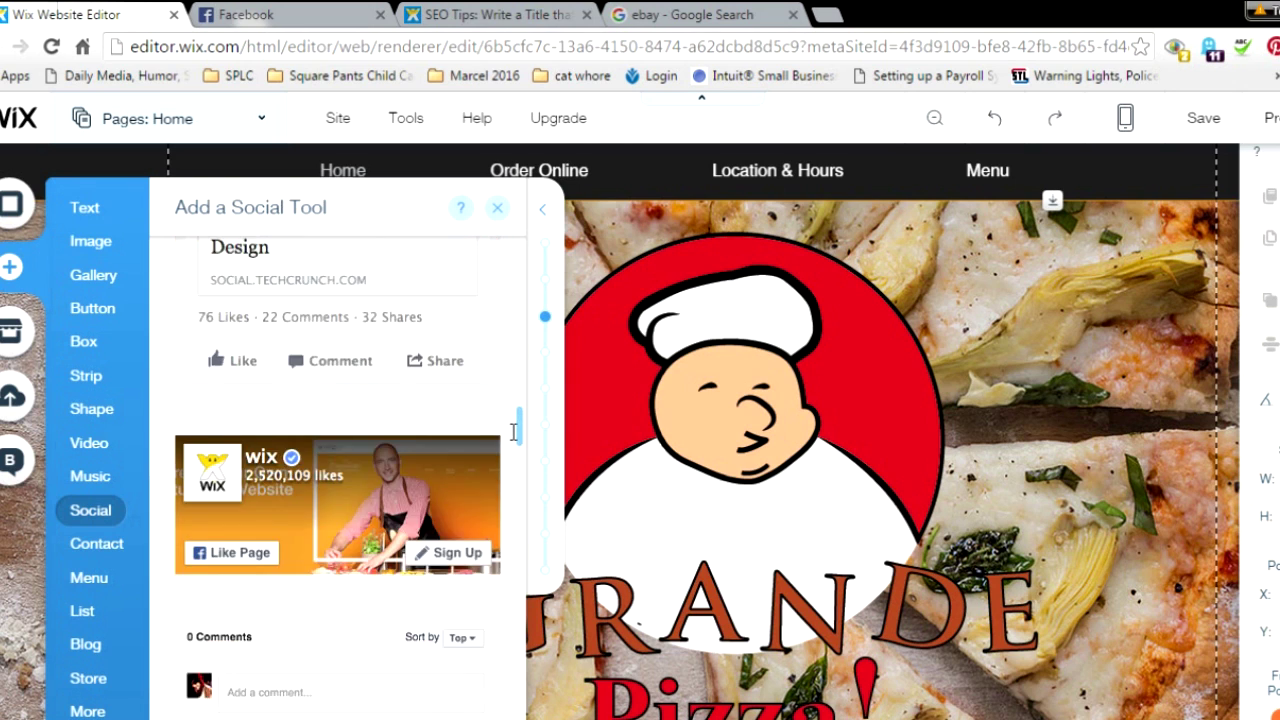
{"action": "scroll", "coordinate": [513, 492], "scroll_direction": "down", "scroll_amount": 5}
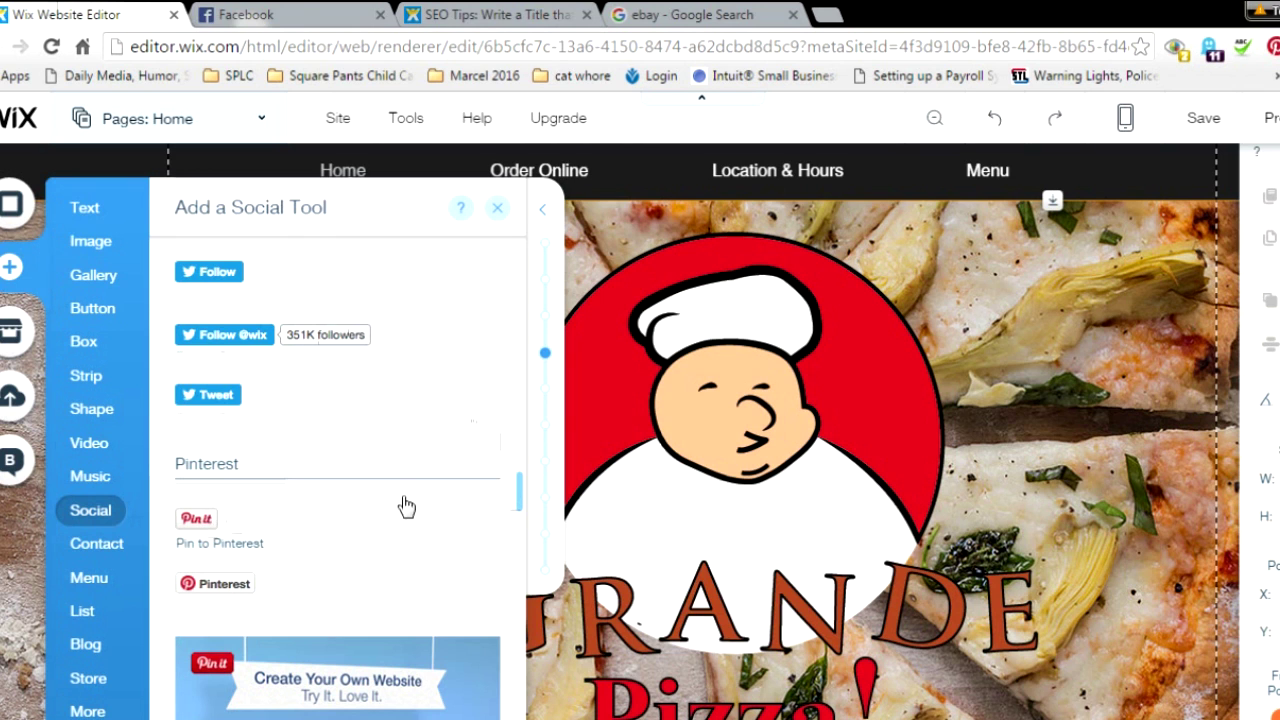
{"action": "left_click", "coordinate": [245, 512]}
{"action": "left_click_drag", "start_coordinate": [691, 463], "coordinate": [1062, 372]}
- Add the coloured-square social bar with Facebook, Twitter, Google+, YouTube, Pinterest and Instagram icons, and place it just below the navigation menu
{"action": "left_click", "coordinate": [12, 265]}
{"action": "mouse_move", "coordinate": [520, 497]}
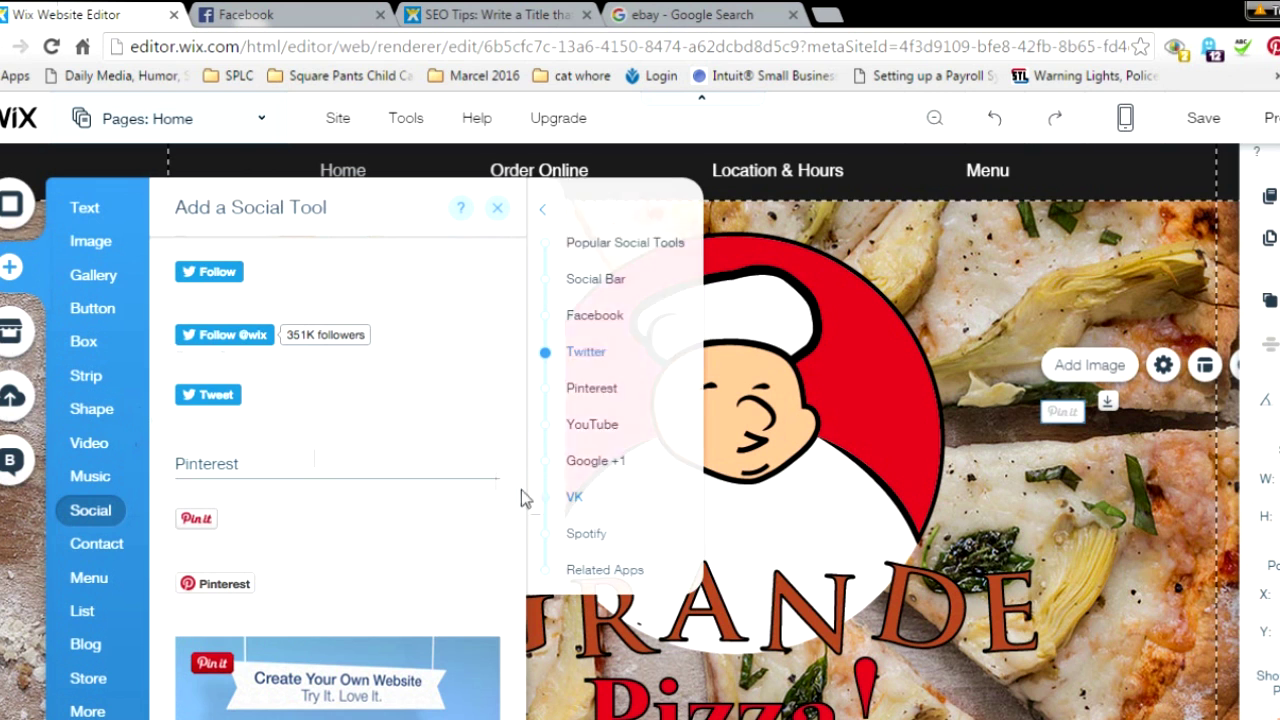
{"action": "left_click_drag", "start_coordinate": [520, 484], "coordinate": [520, 308]}
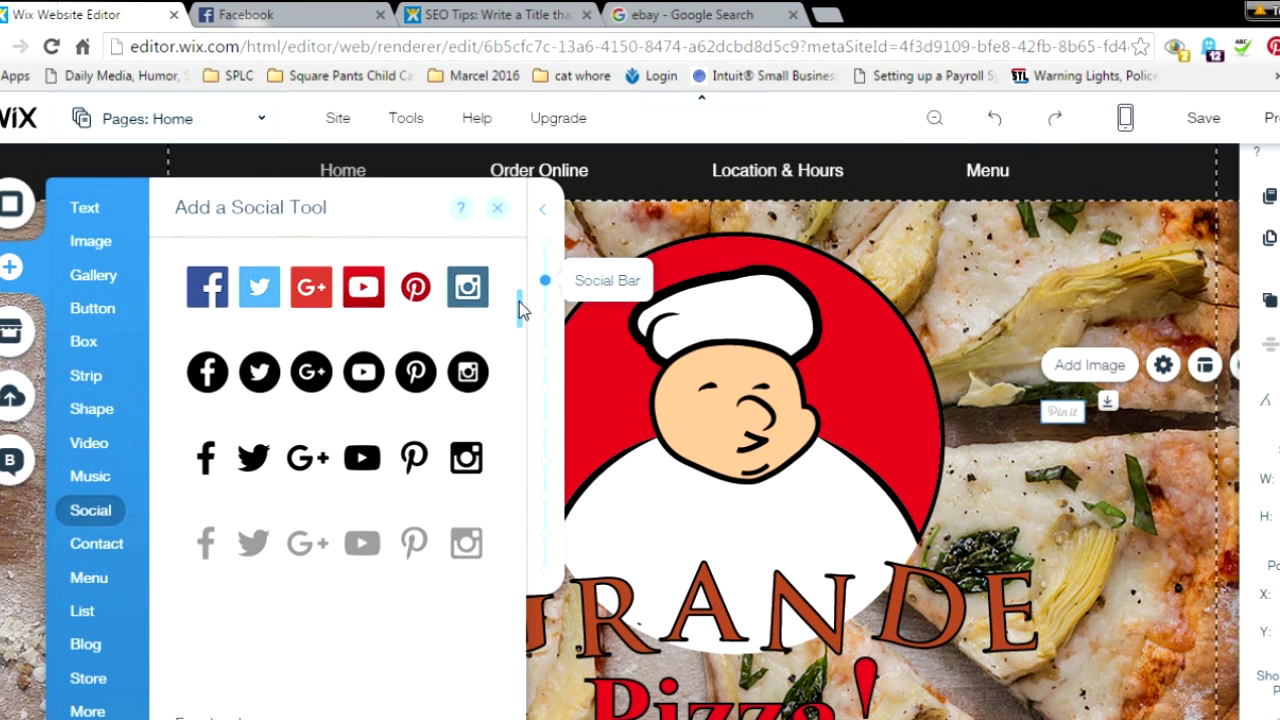
{"action": "left_click", "coordinate": [286, 300]}
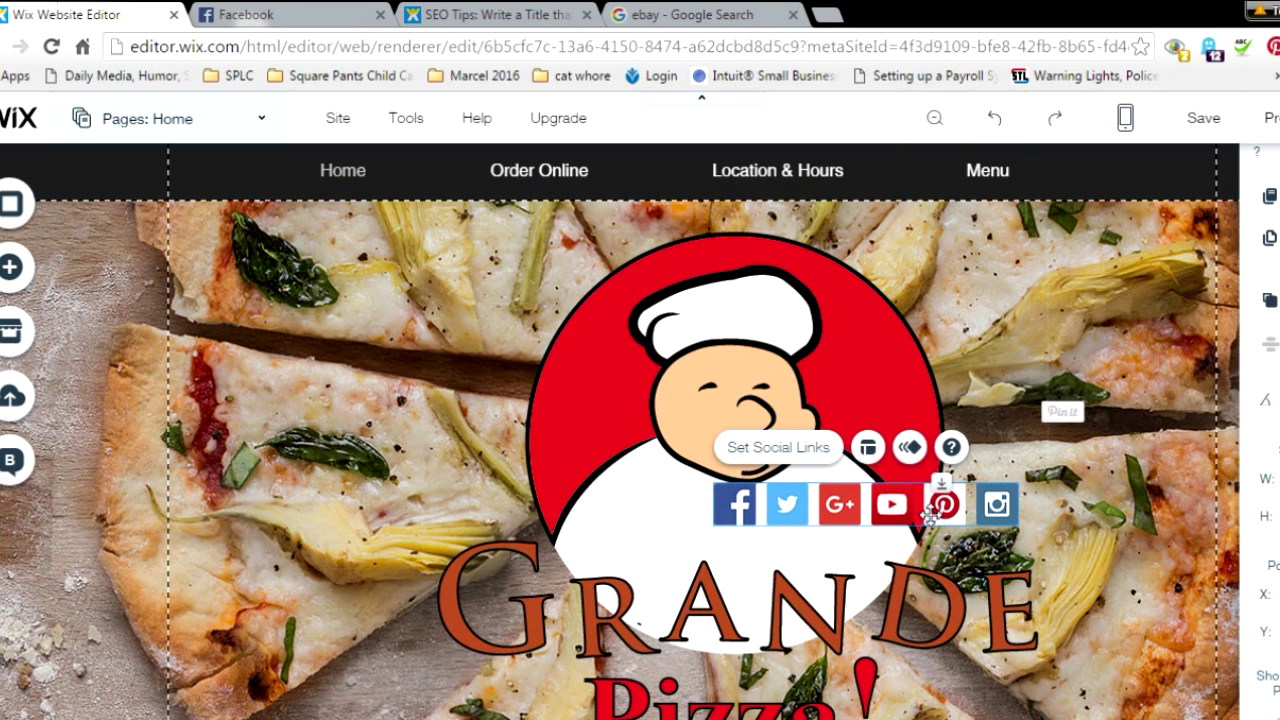
{"action": "left_click_drag", "start_coordinate": [862, 500], "coordinate": [546, 251]}
- Narrow the header's navigation menu and shift it toward the header's left edge to free space beside it
{"action": "left_click", "coordinate": [740, 172]}
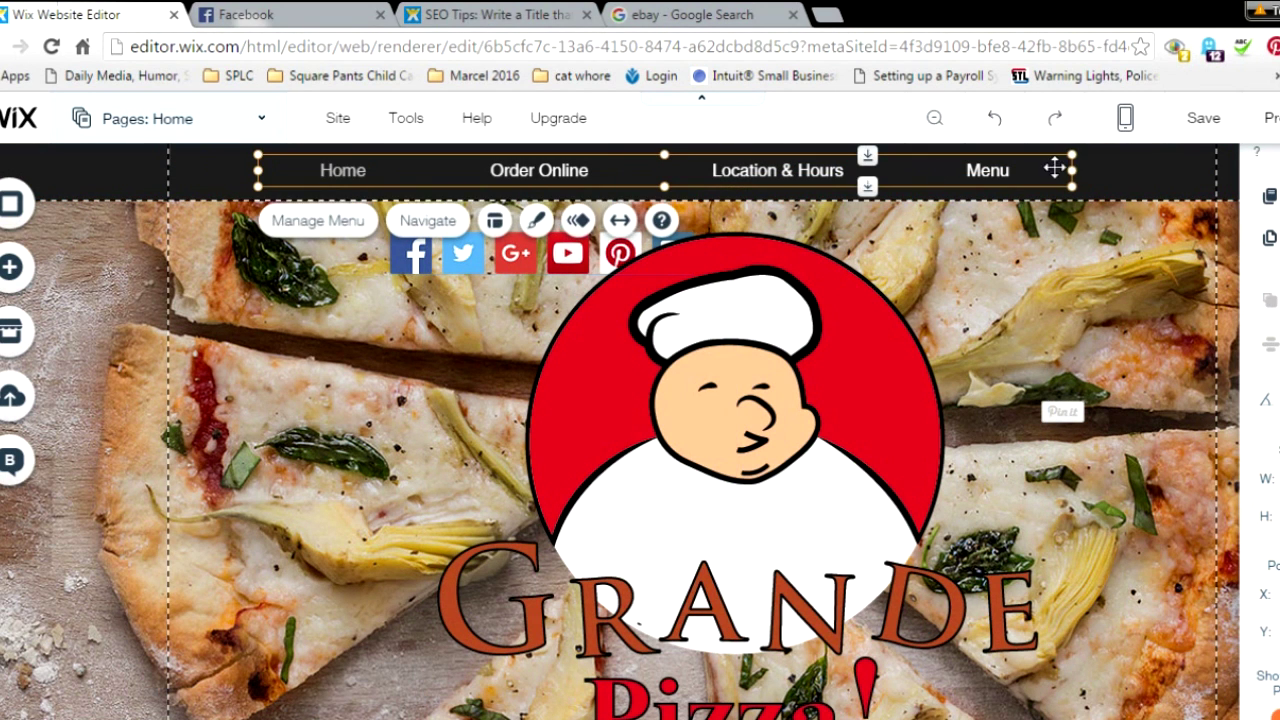
{"action": "left_click_drag", "start_coordinate": [1072, 170], "coordinate": [820, 166]}
{"action": "left_click_drag", "start_coordinate": [740, 169], "coordinate": [652, 183]}
{"action": "left_click_drag", "start_coordinate": [646, 181], "coordinate": [686, 168]}
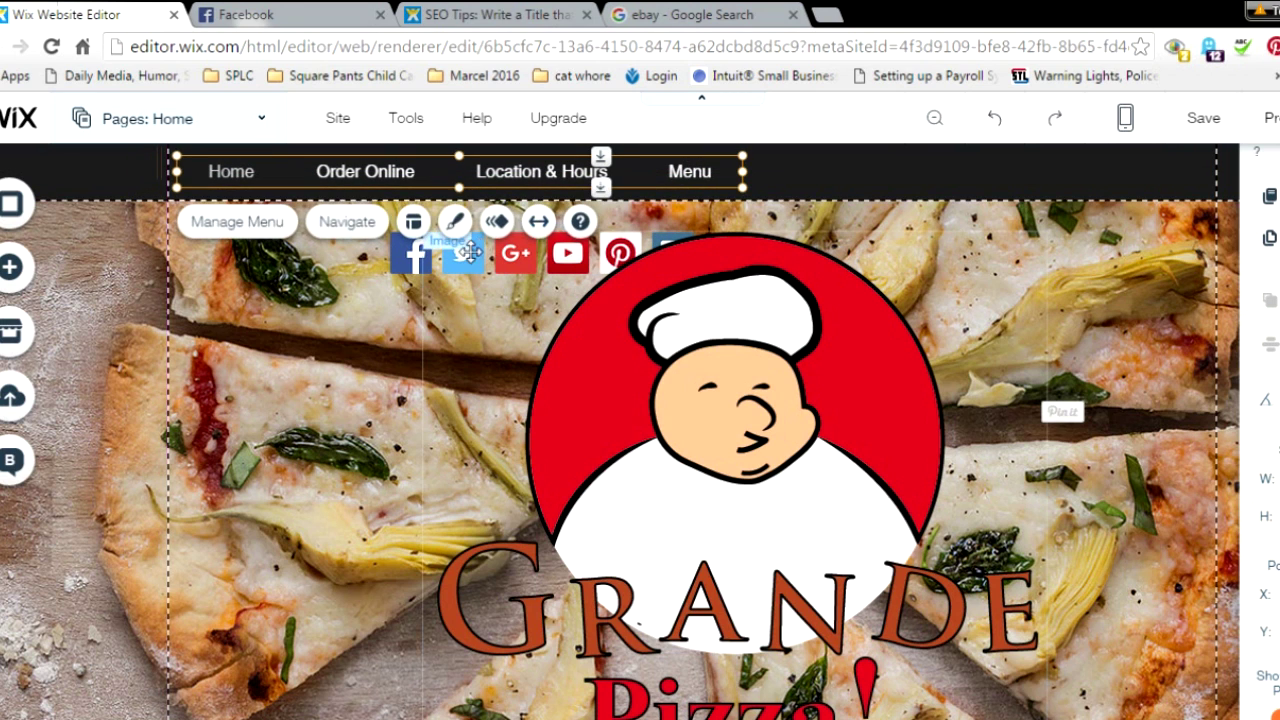
- Move the social bar into the header's free space, beside the Menu link of the navigation menu
{"action": "left_click", "coordinate": [485, 252]}
{"action": "left_click_drag", "start_coordinate": [480, 250], "coordinate": [851, 164]}
{"action": "left_click", "coordinate": [410, 255]}
{"action": "left_click", "coordinate": [851, 164]}
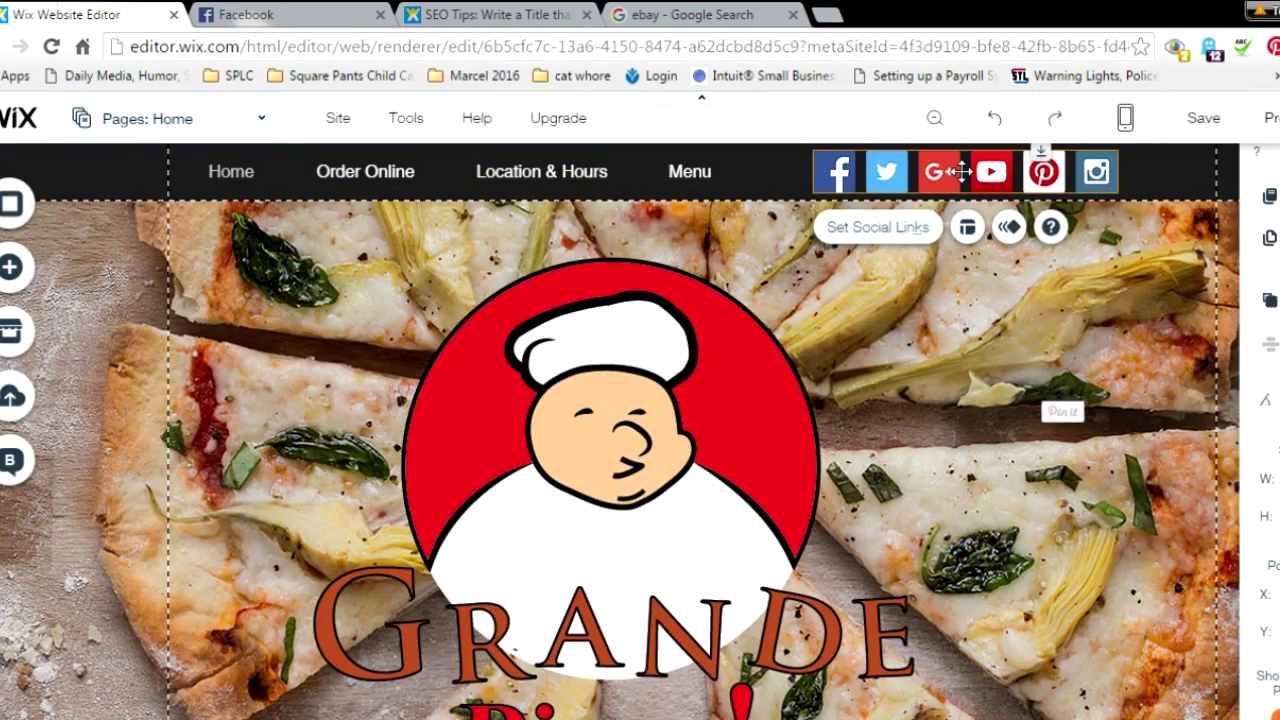
- Look at the social icons in the Home page footer
{"action": "left_click", "coordinate": [758, 224]}
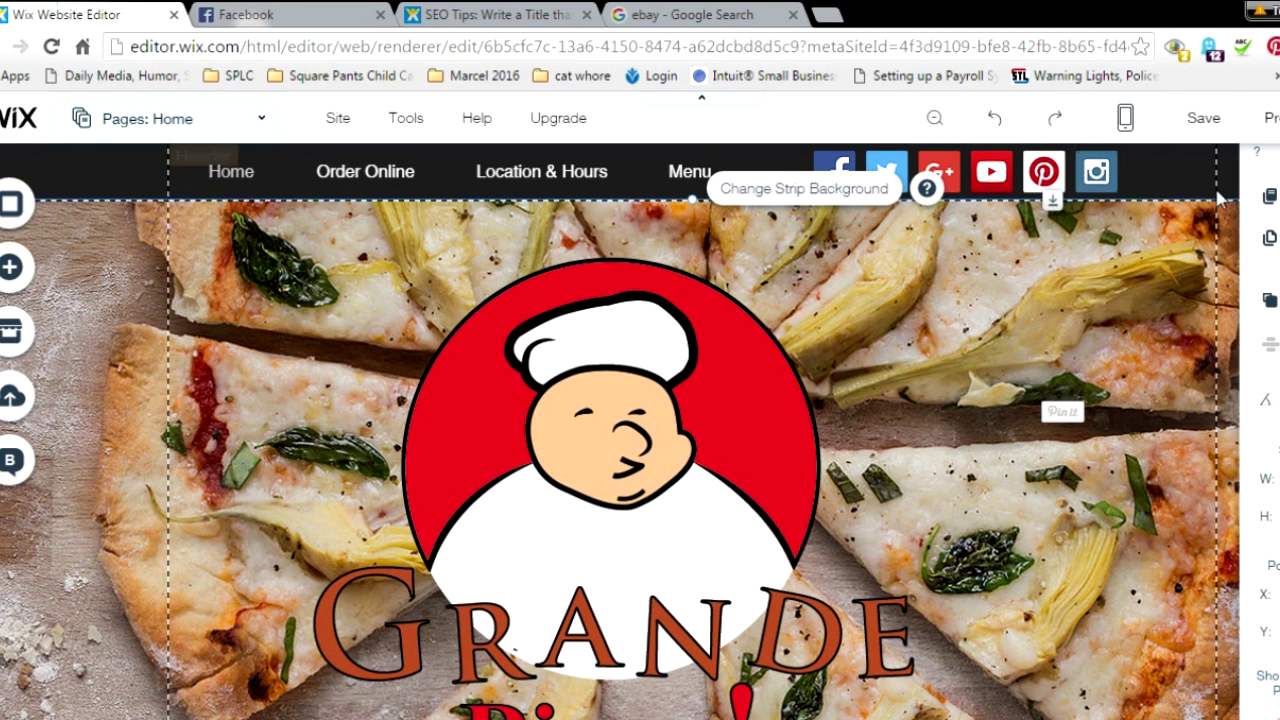
{"action": "scroll", "coordinate": [1028, 160], "scroll_direction": "down", "scroll_amount": 1}
{"action": "scroll", "coordinate": [640, 430], "scroll_direction": "down", "scroll_amount": 15}
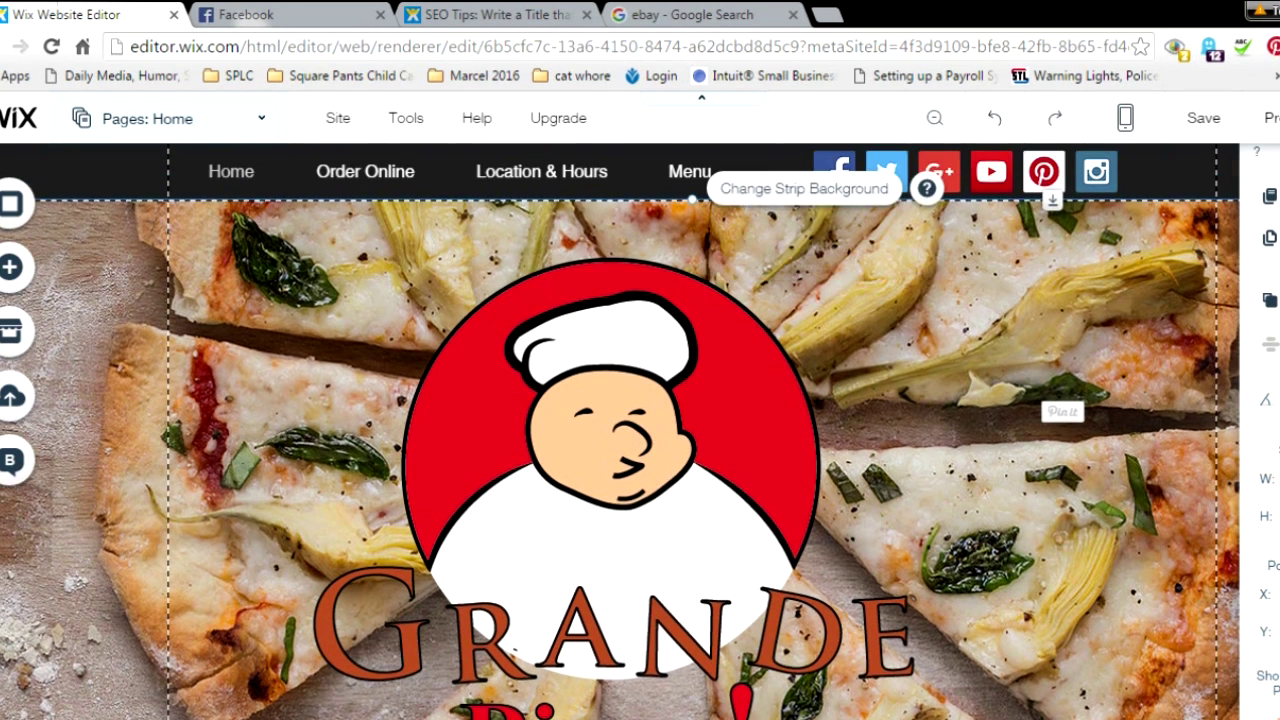
{"action": "scroll", "coordinate": [640, 430], "scroll_direction": "down", "scroll_amount": 2}
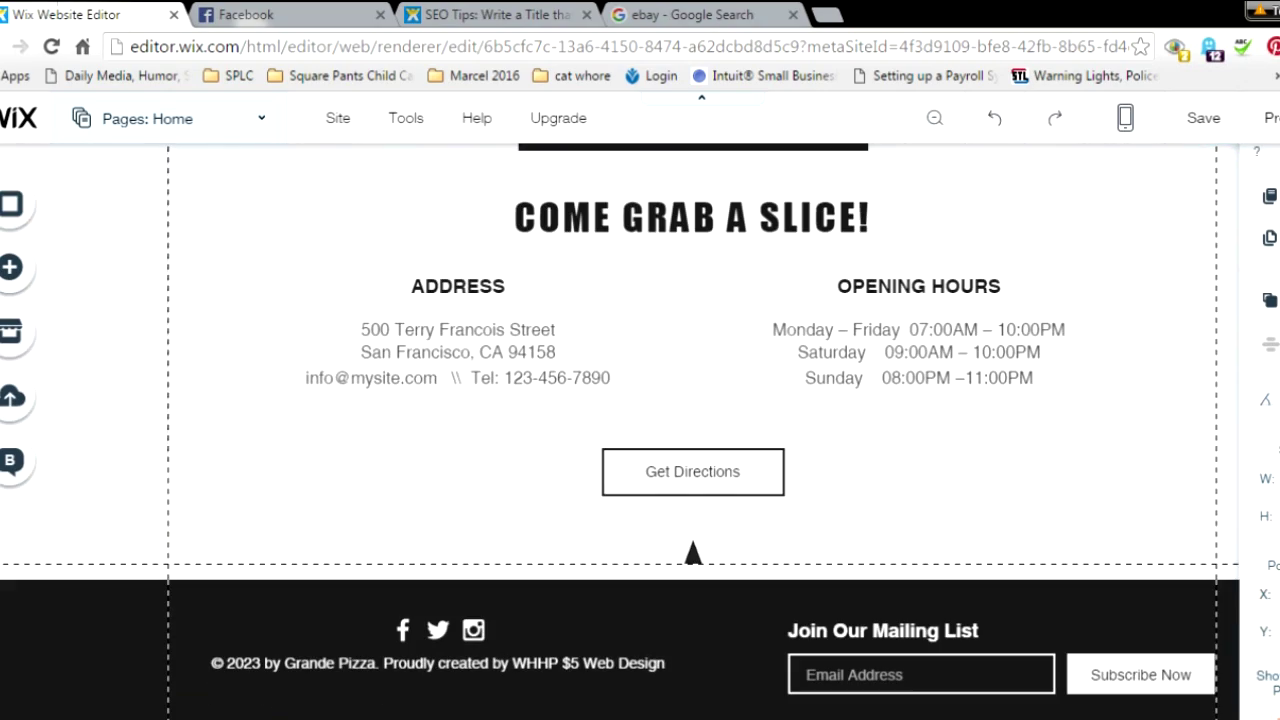
- Open the web address link of the Facebook icon in the header's social bar and clear its default URL
{"action": "scroll", "coordinate": [640, 430], "scroll_direction": "up", "scroll_amount": 20}
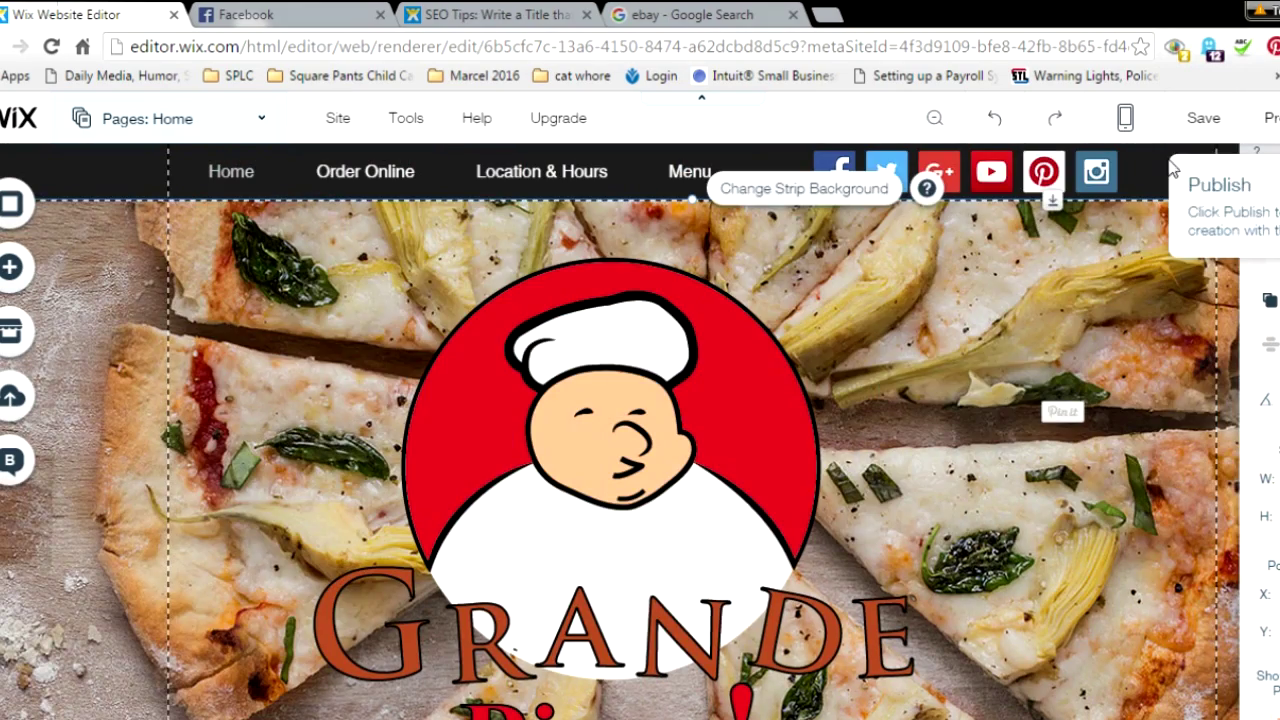
{"action": "left_click", "coordinate": [1043, 168]}
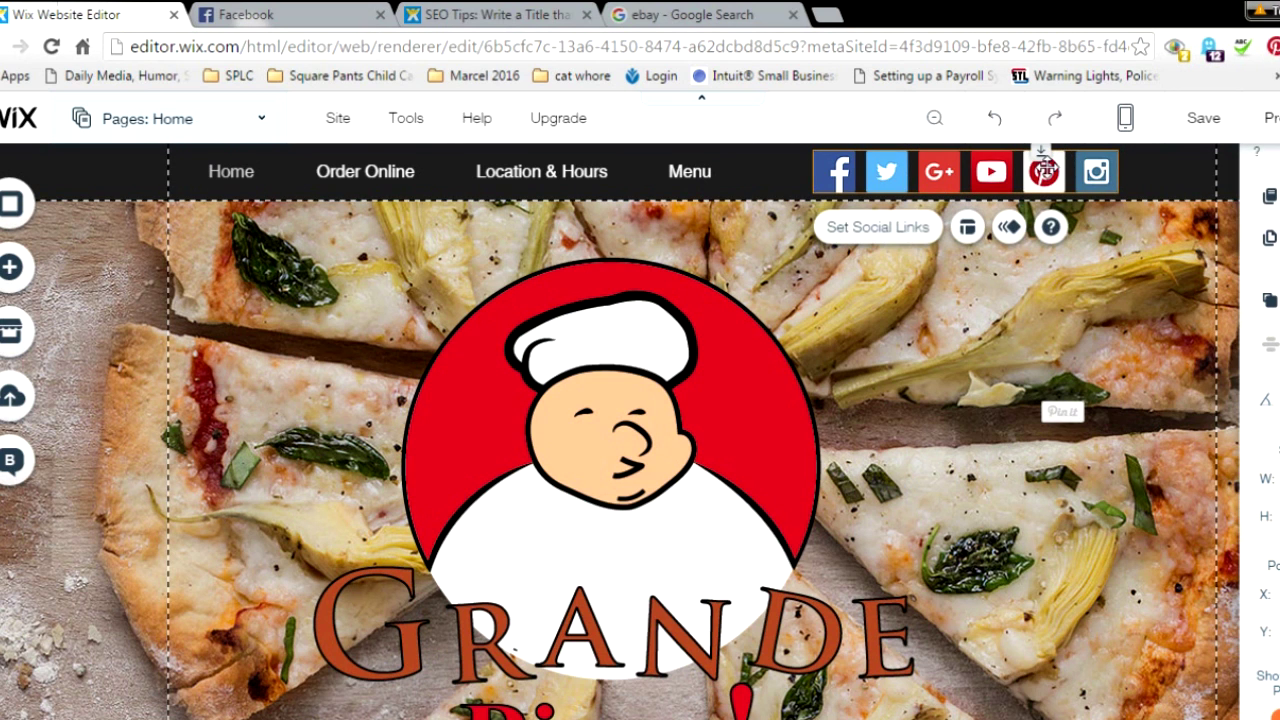
{"action": "double_click", "coordinate": [1043, 168]}
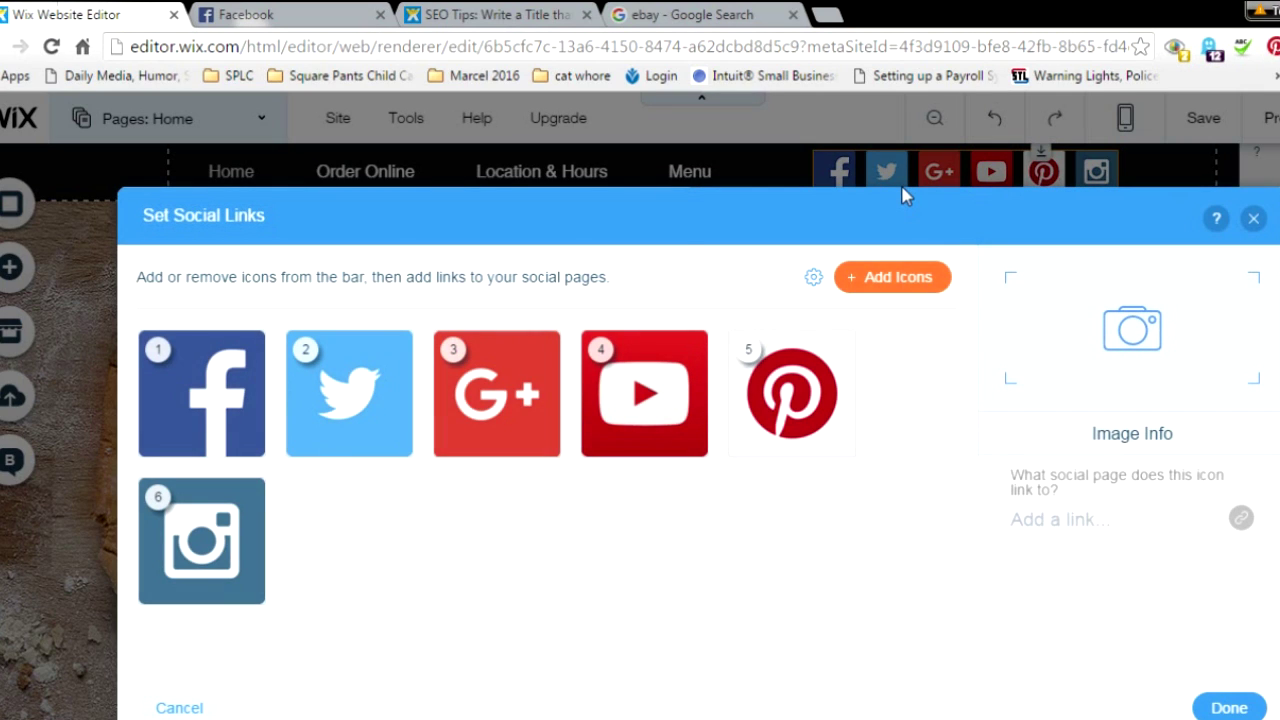
{"action": "left_click", "coordinate": [200, 375]}
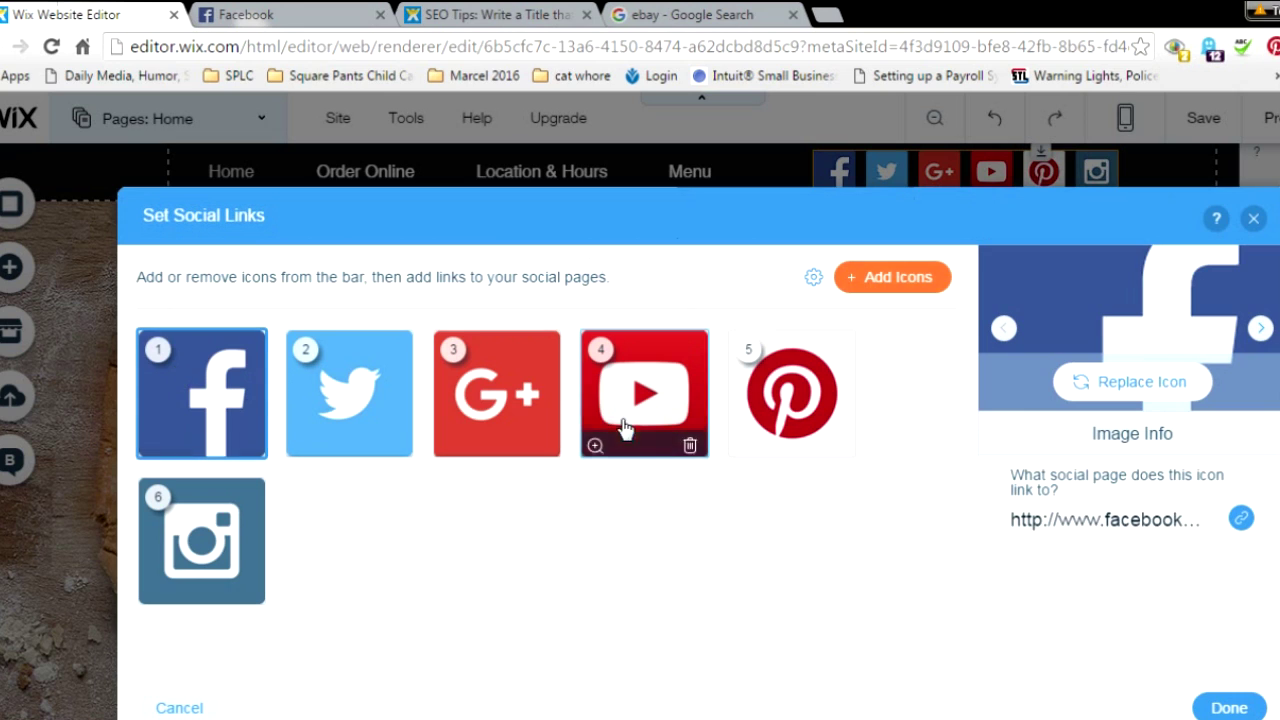
{"action": "left_click", "coordinate": [1180, 517]}
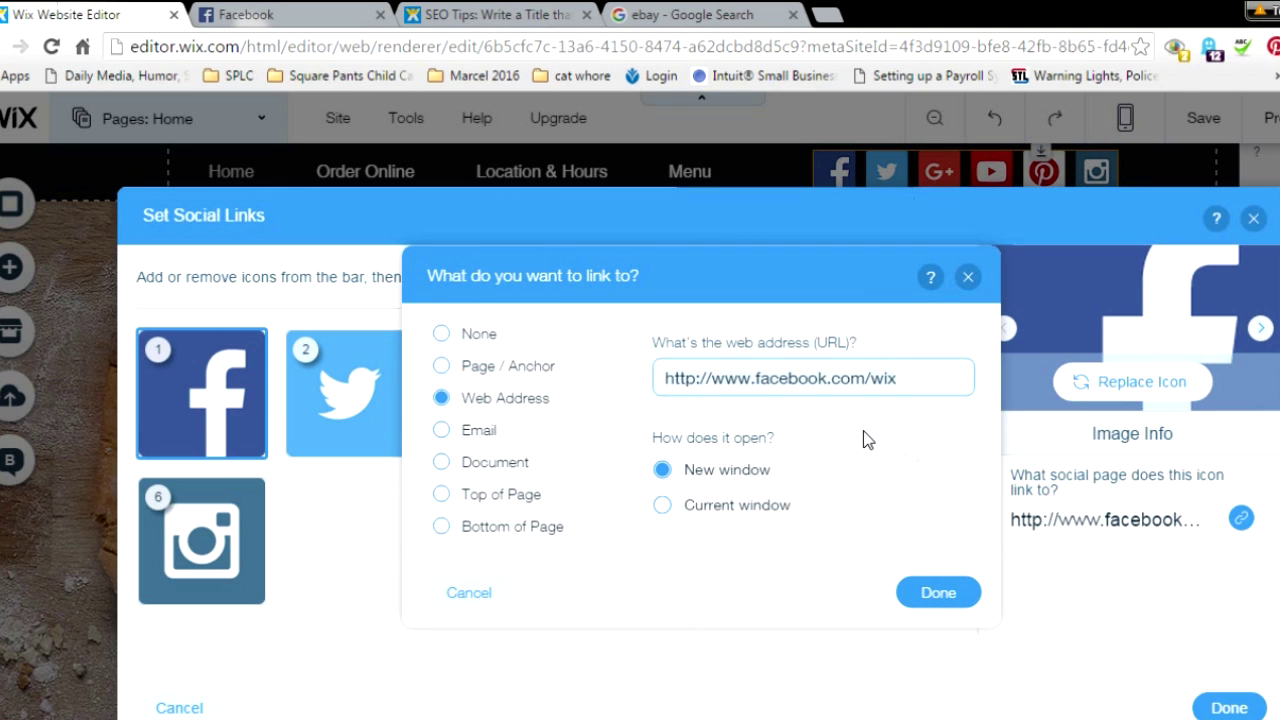
{"action": "left_click", "coordinate": [969, 277]}
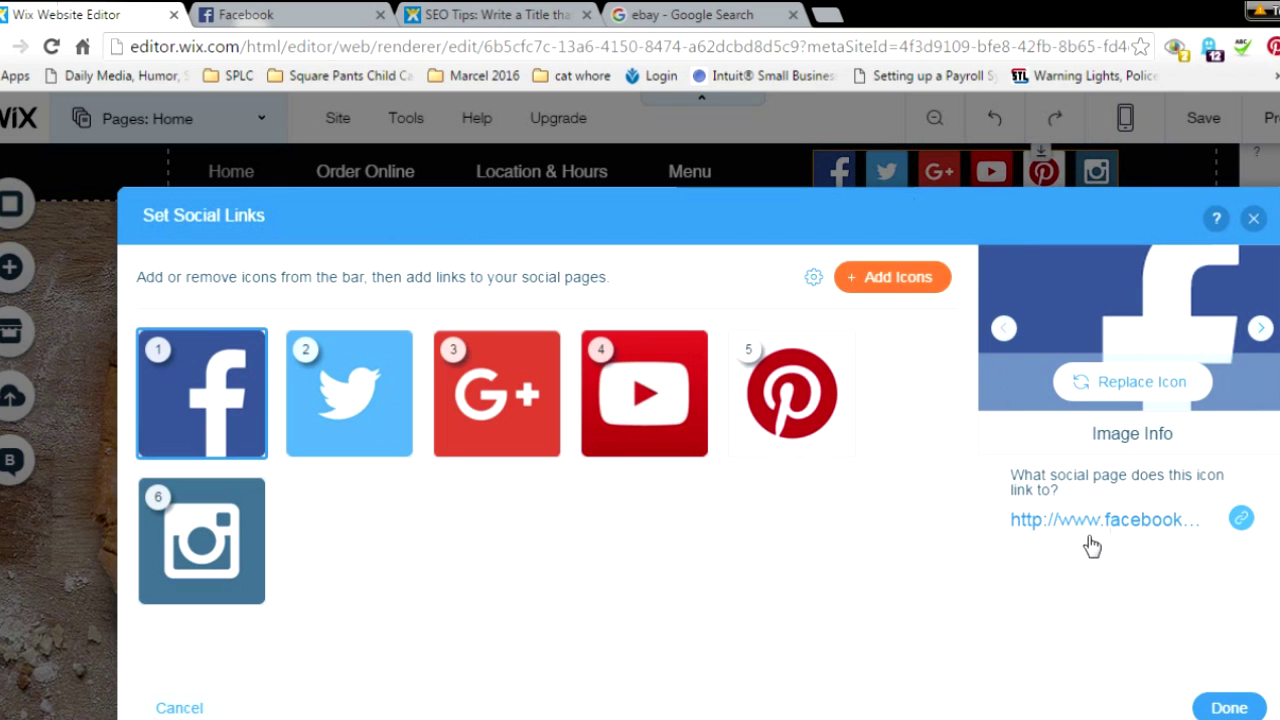
{"action": "left_click", "coordinate": [1168, 518]}
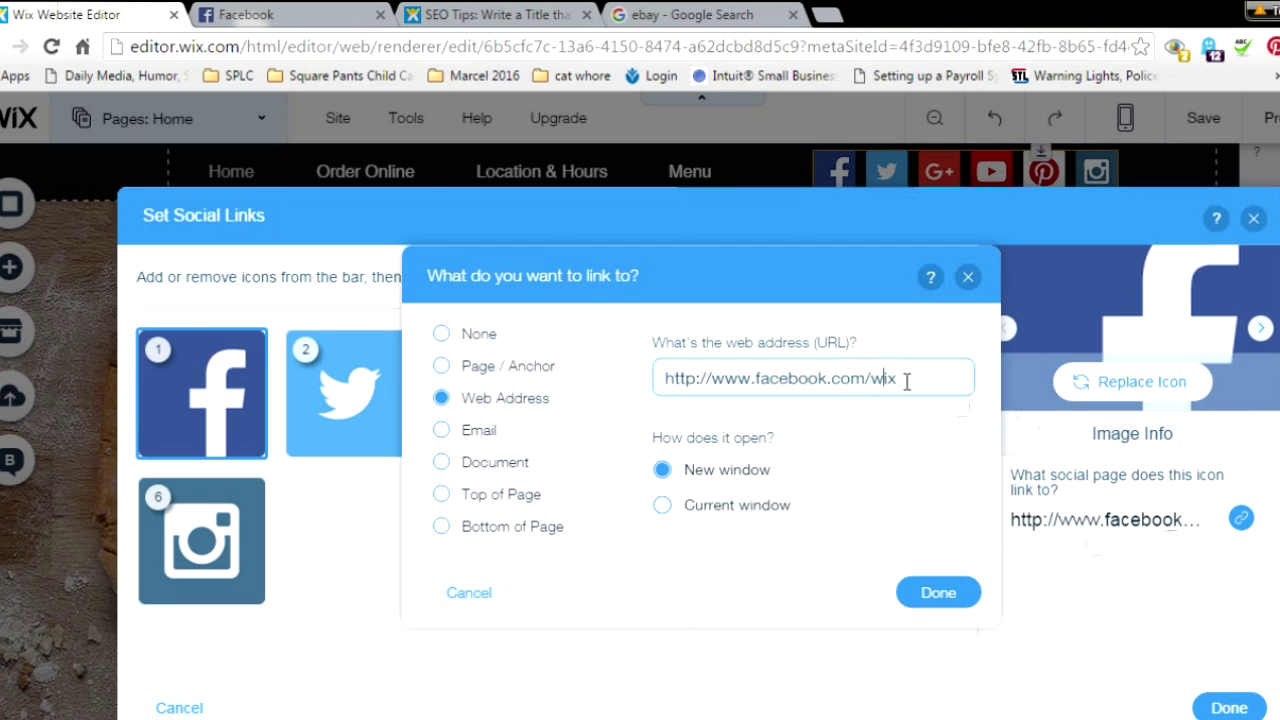
{"action": "triple_click", "coordinate": [655, 388]}
{"action": "key", "text": "BackSpace"}
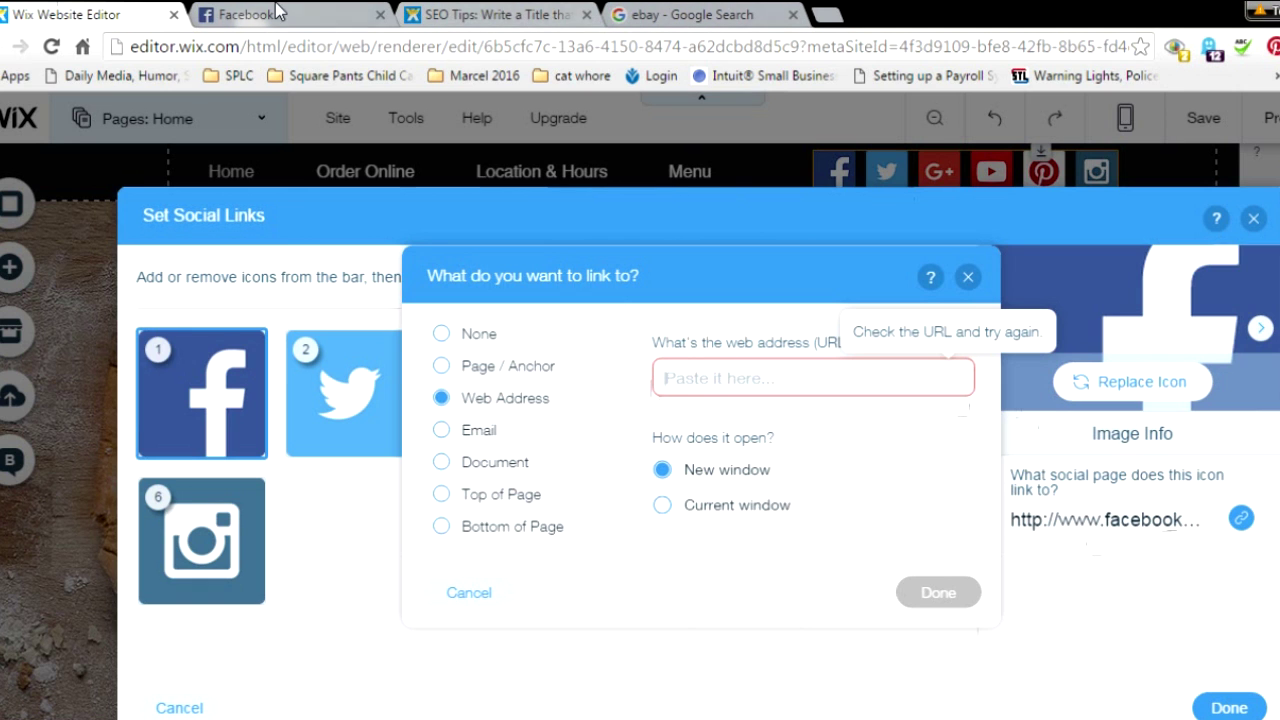
- Switch to Facebook, open the WHHP San Antonio Advice & Marketing page and copy its URL
{"action": "left_click", "coordinate": [245, 14]}
{"action": "scroll", "coordinate": [307, 120], "scroll_direction": "down", "scroll_amount": 5}
{"action": "left_click", "coordinate": [307, 116]}
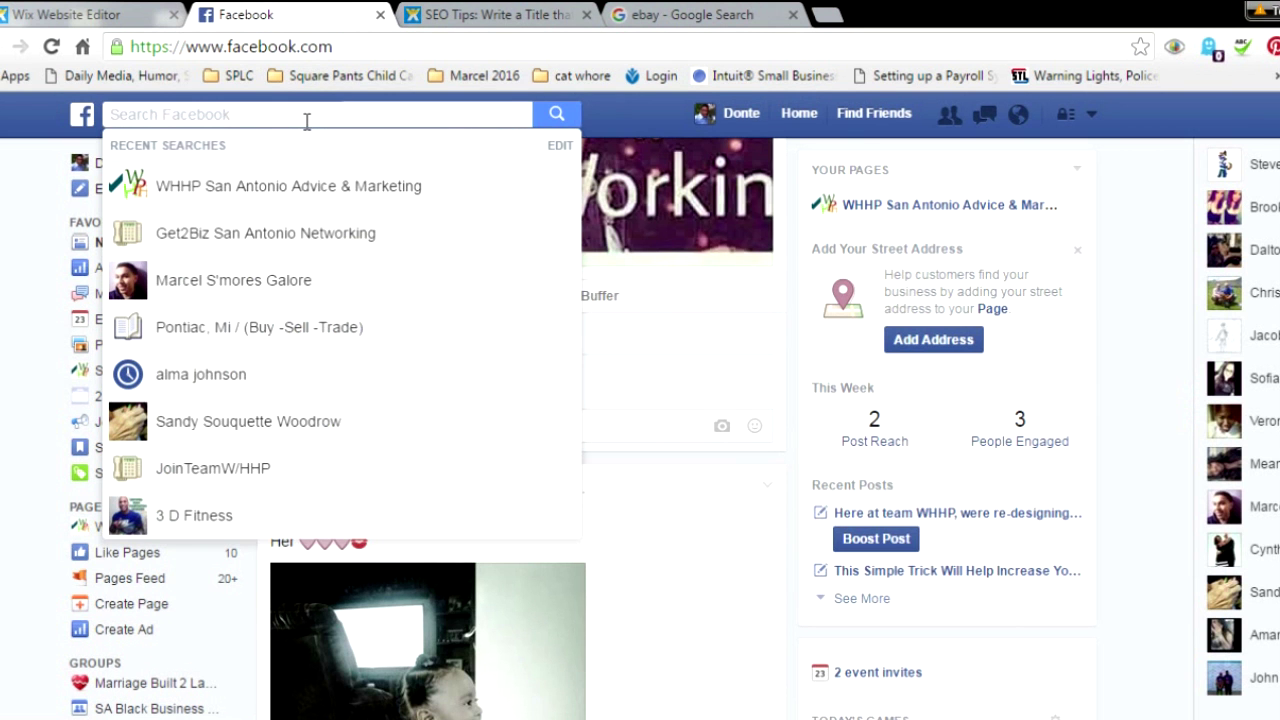
{"action": "left_click", "coordinate": [300, 184]}
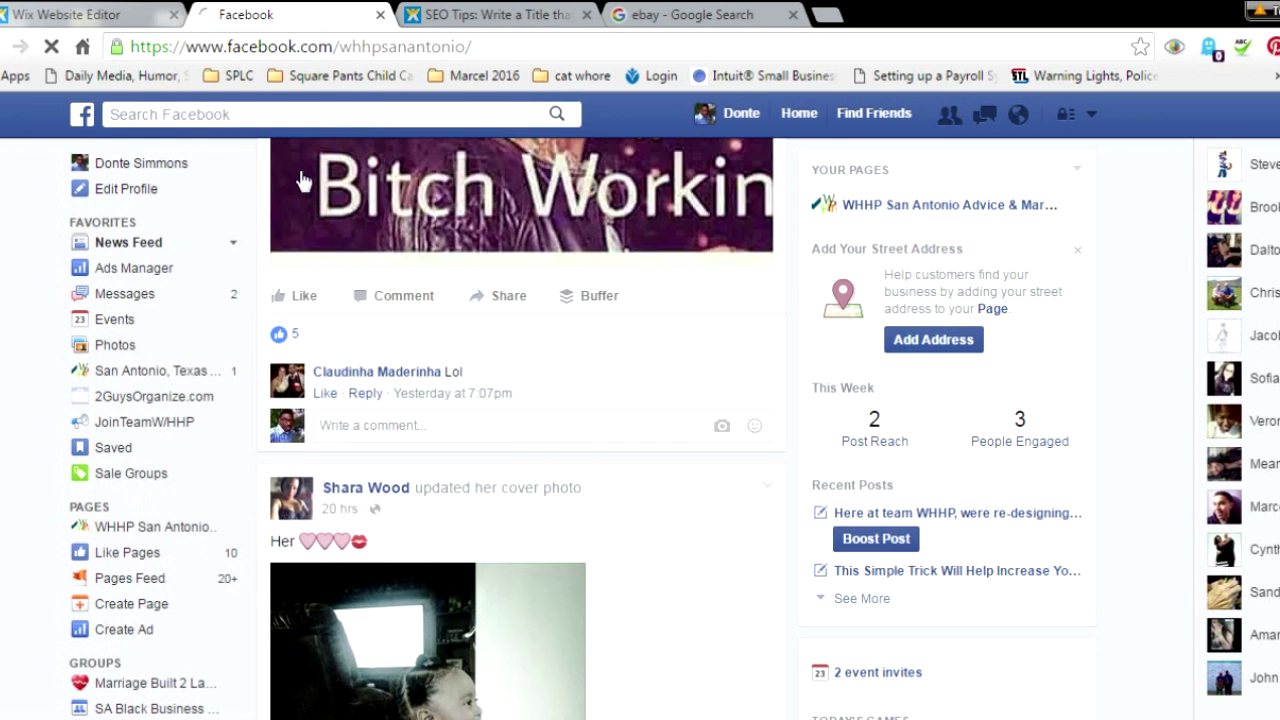
{"action": "left_click", "coordinate": [421, 46]}
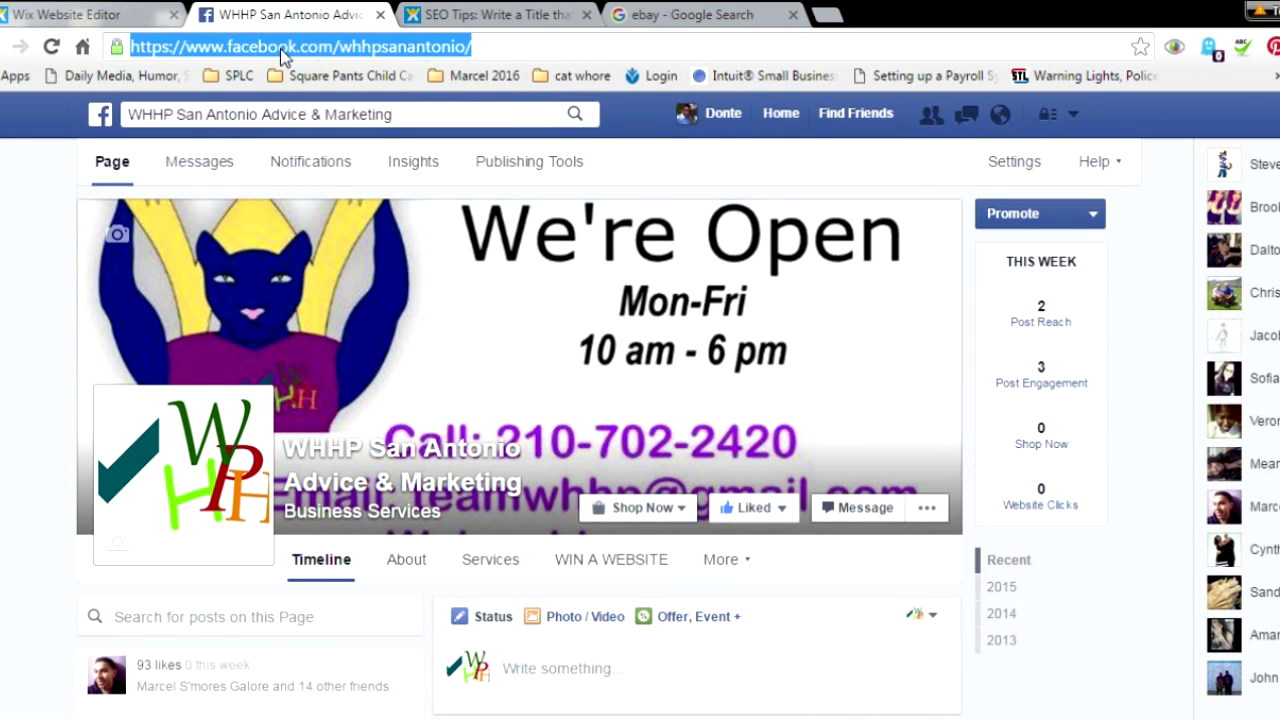
{"action": "right_click", "coordinate": [380, 52]}
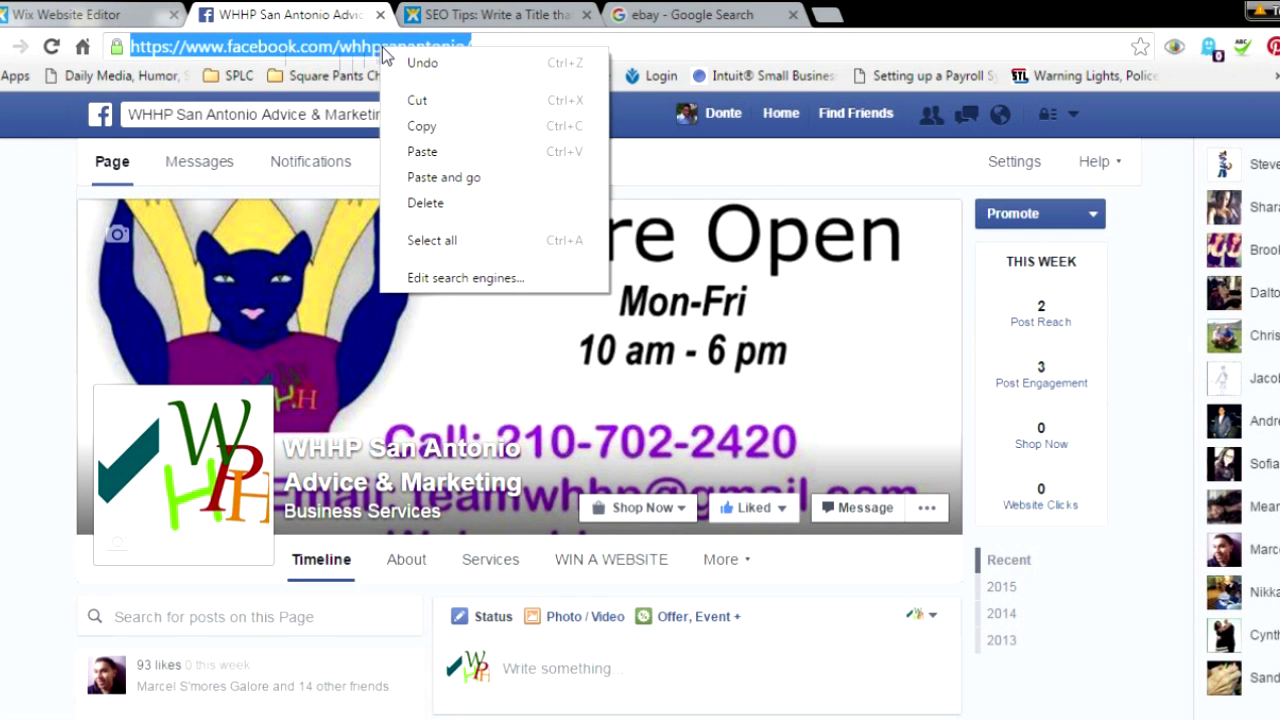
{"action": "left_click", "coordinate": [435, 127]}
{"action": "left_click", "coordinate": [30, 12]}
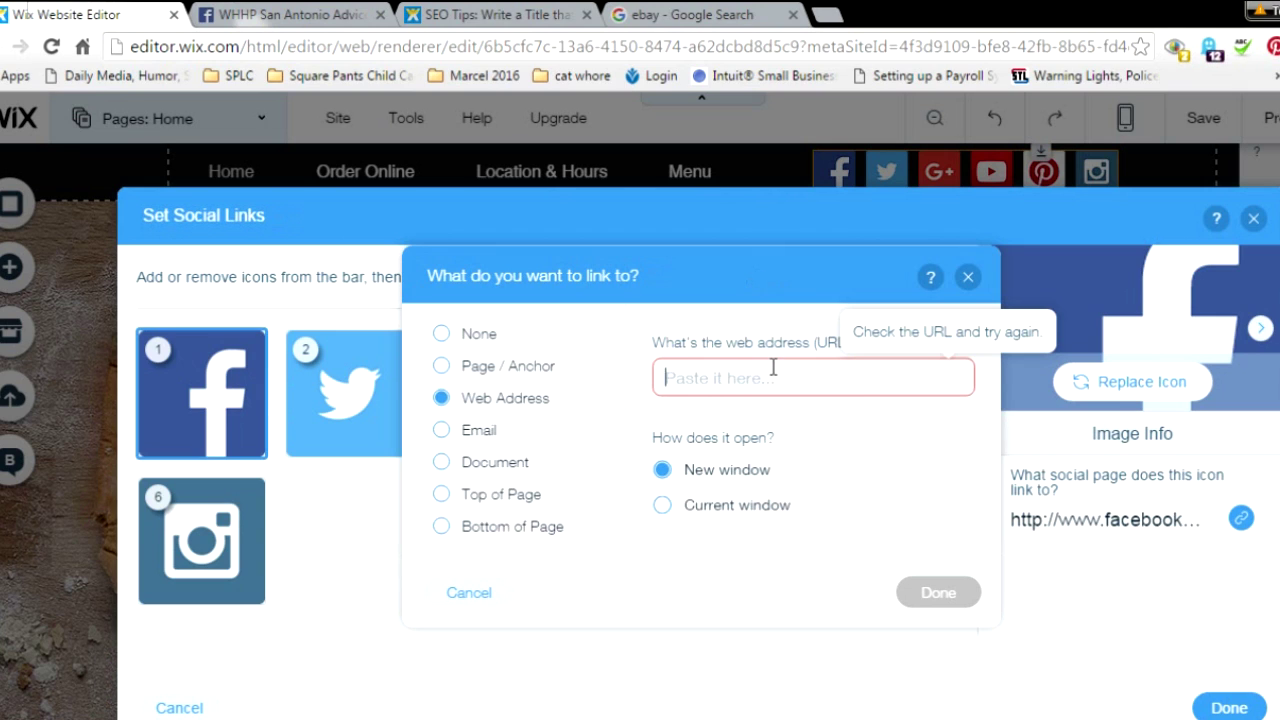
{"action": "key", "text": "ctrl+v"}
{"action": "left_click", "coordinate": [964, 597]}
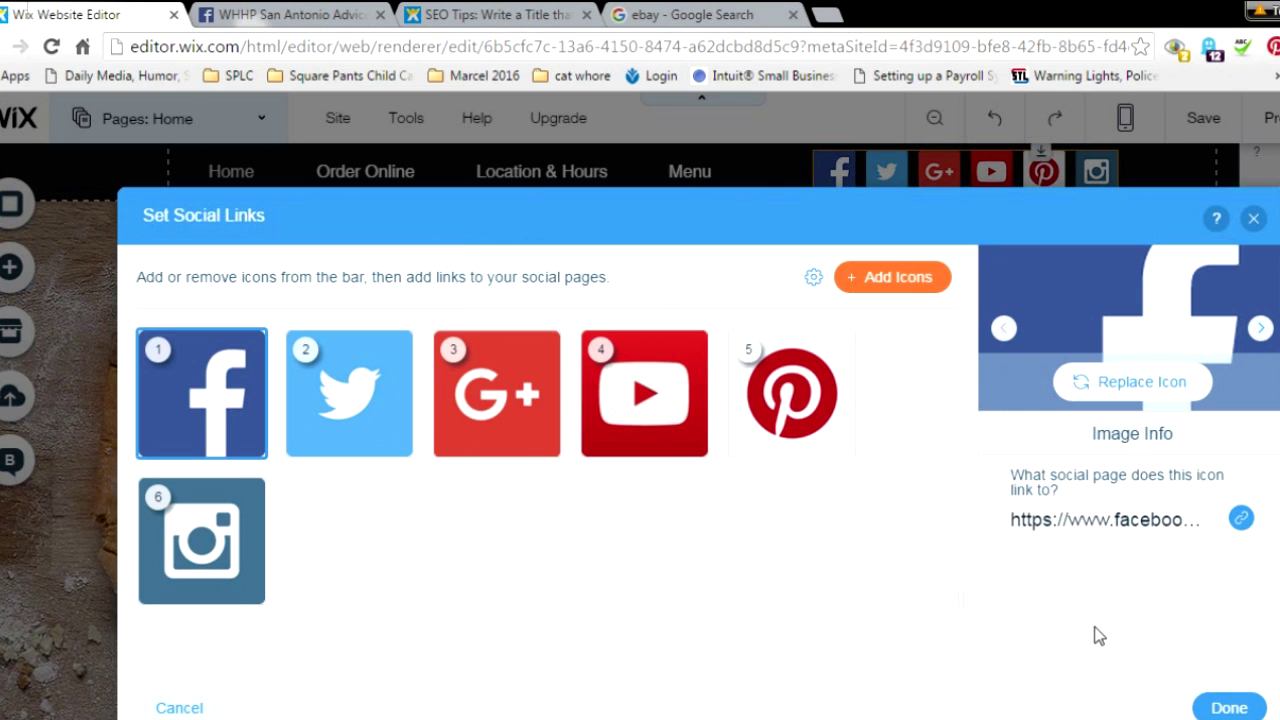
{"action": "left_click", "coordinate": [1229, 707]}
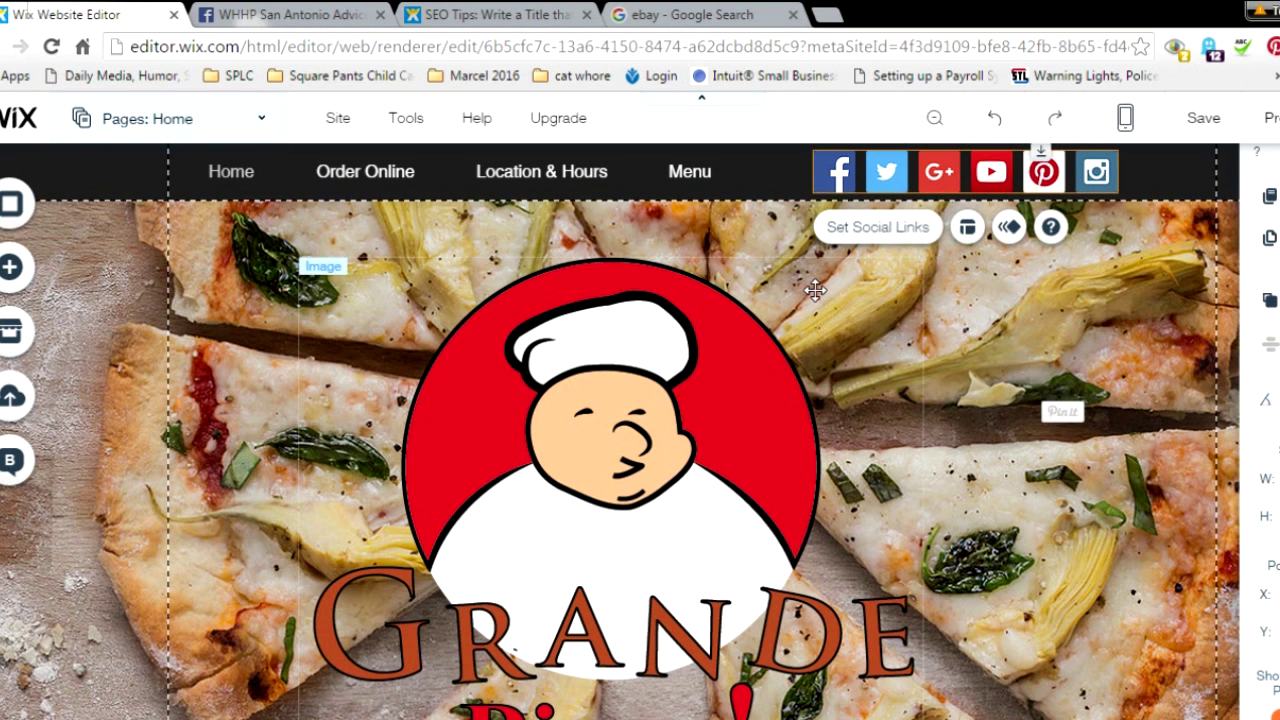
- Preview the site, test the header's Facebook icon and close the page it opens
{"action": "left_click", "coordinate": [1270, 117]}
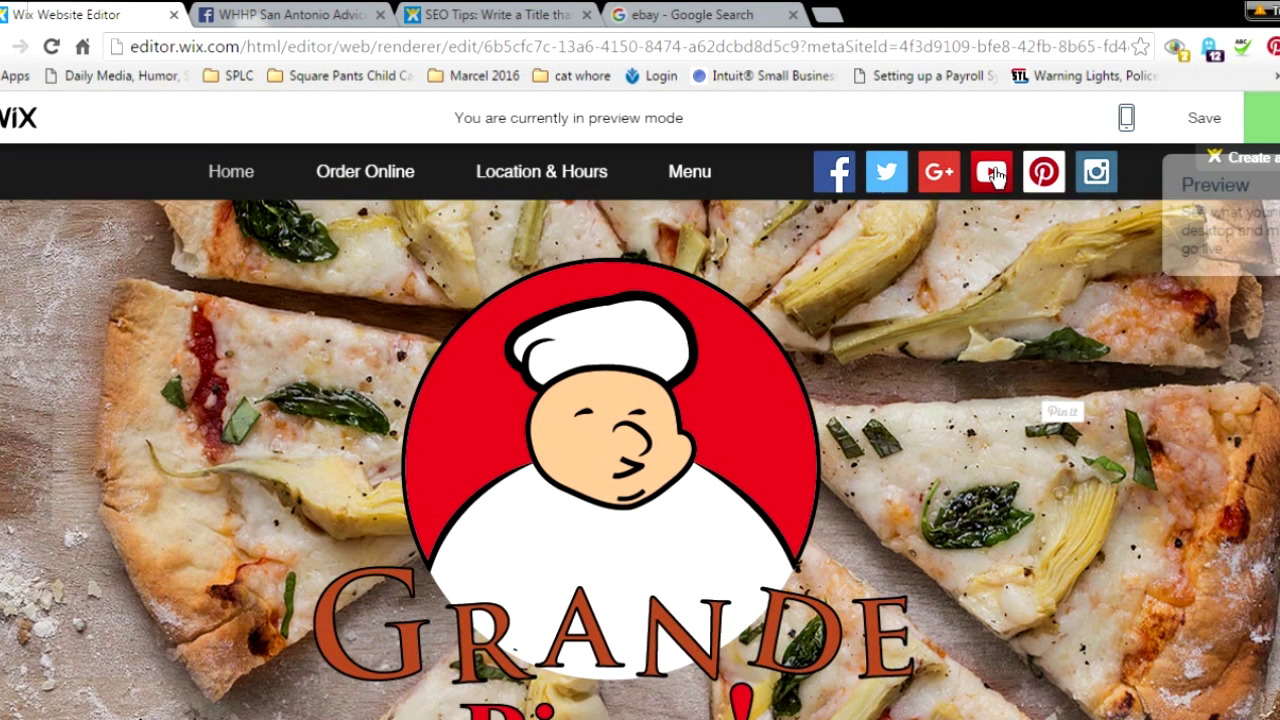
{"action": "left_click", "coordinate": [844, 178]}
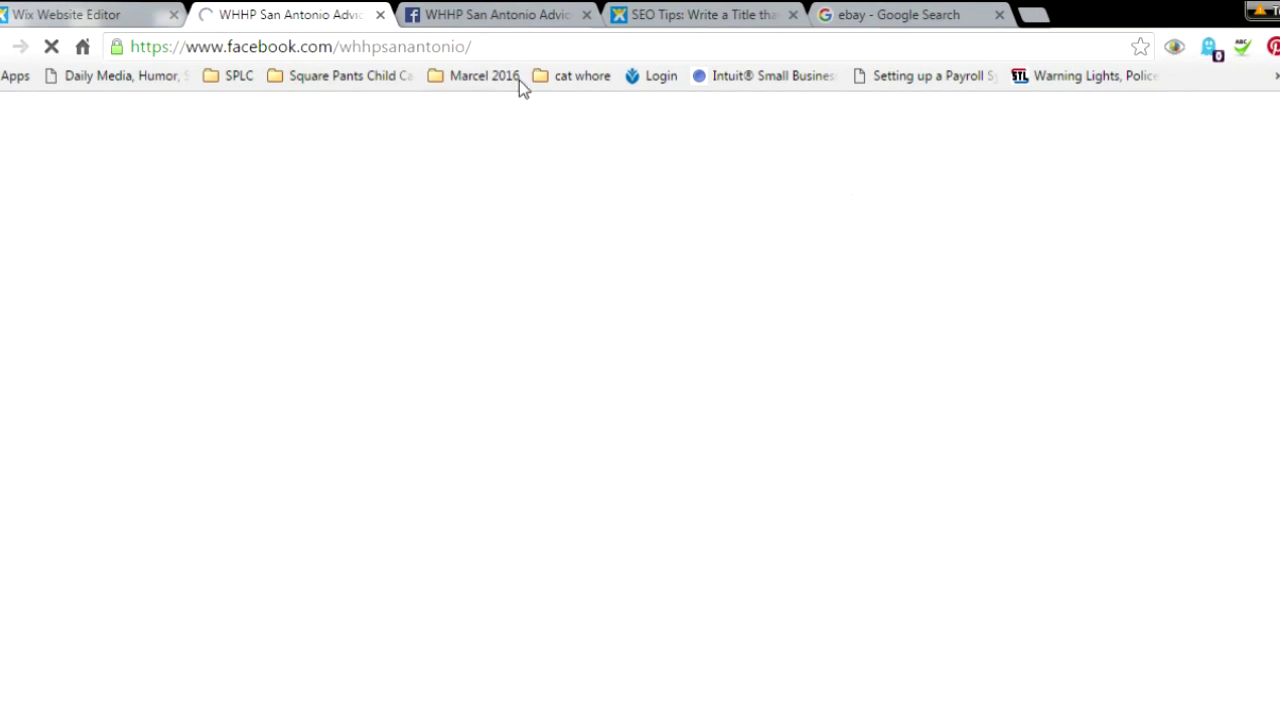
{"action": "left_click", "coordinate": [380, 15]}
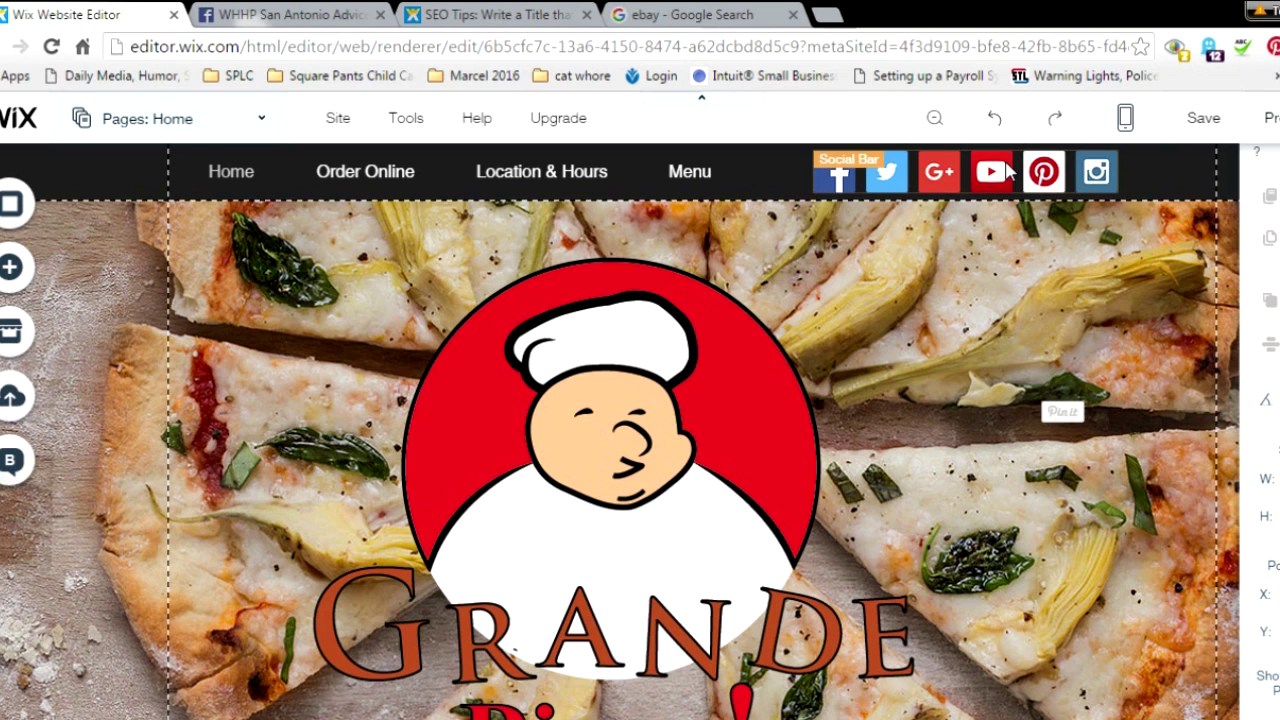
- Replace the header's social bar with a new coloured-square social bar, placed in the header beside the Menu link
{"action": "left_click", "coordinate": [1008, 172]}
{"action": "key", "text": "Delete"}
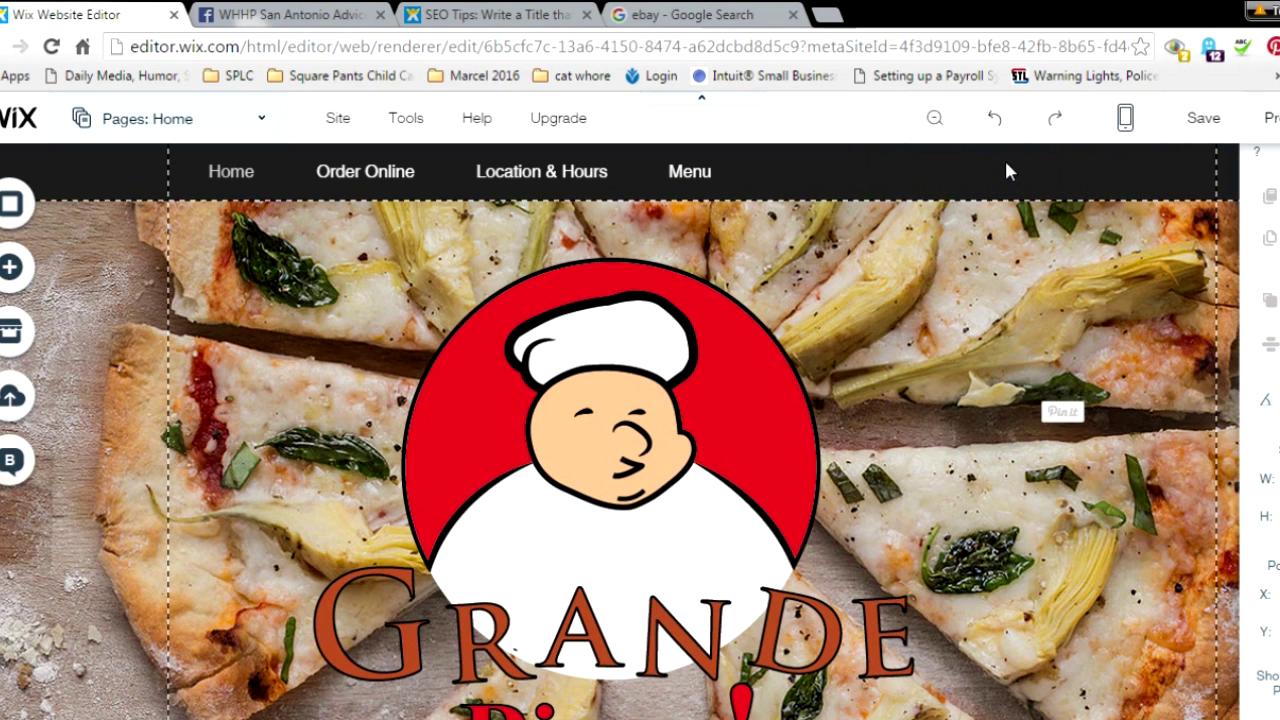
{"action": "left_click", "coordinate": [33, 278]}
{"action": "left_click", "coordinate": [112, 316]}
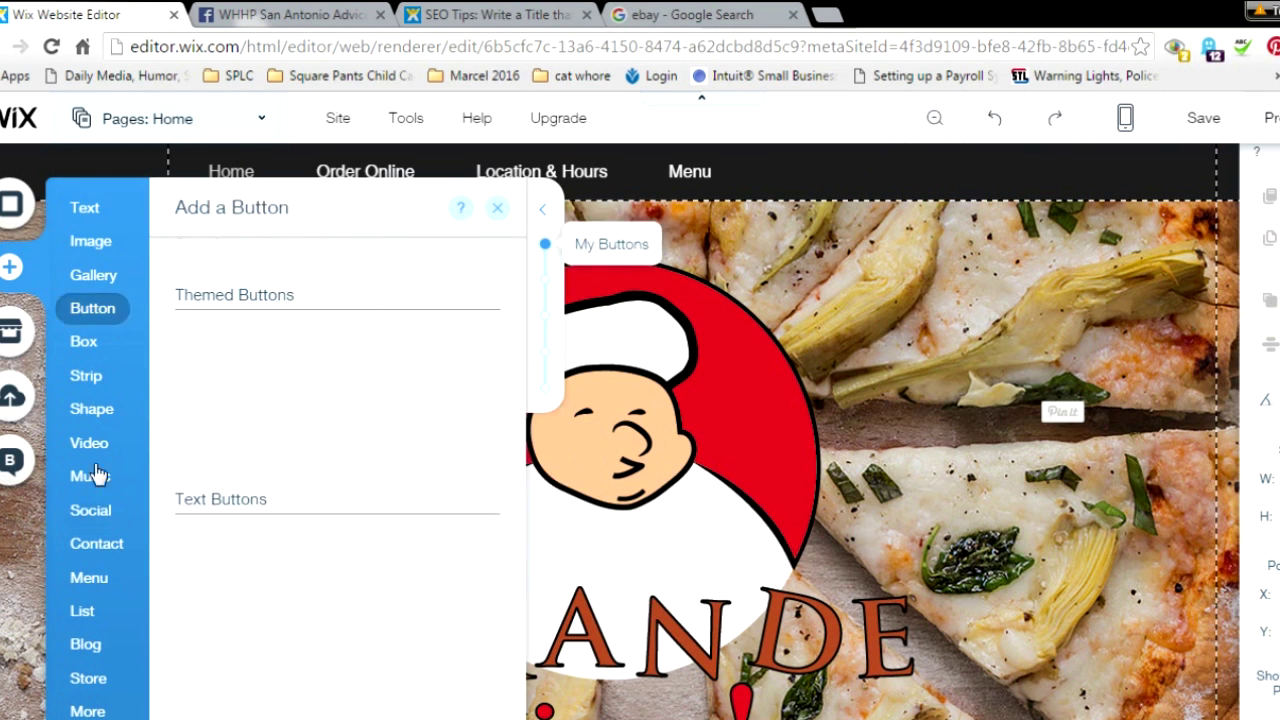
{"action": "left_click", "coordinate": [89, 510]}
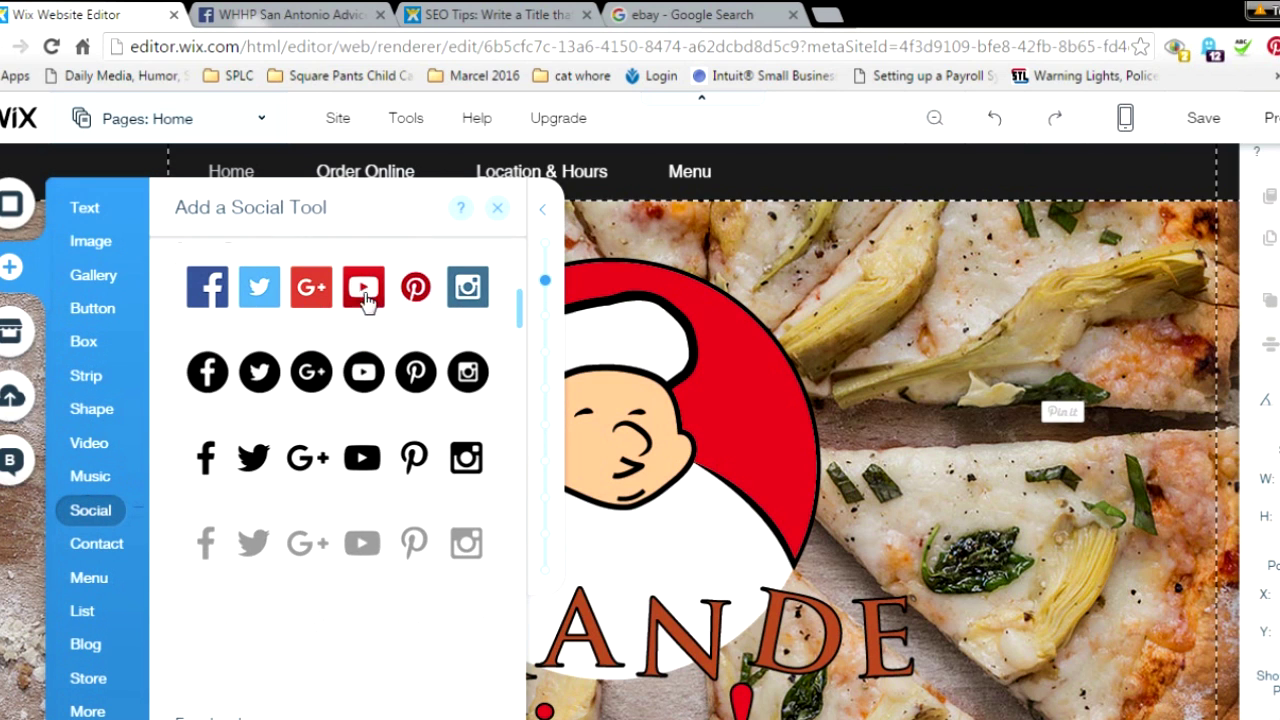
{"action": "scroll", "coordinate": [519, 288], "scroll_direction": "up", "scroll_amount": 1}
{"action": "scroll", "coordinate": [519, 290], "scroll_direction": "up", "scroll_amount": 3}
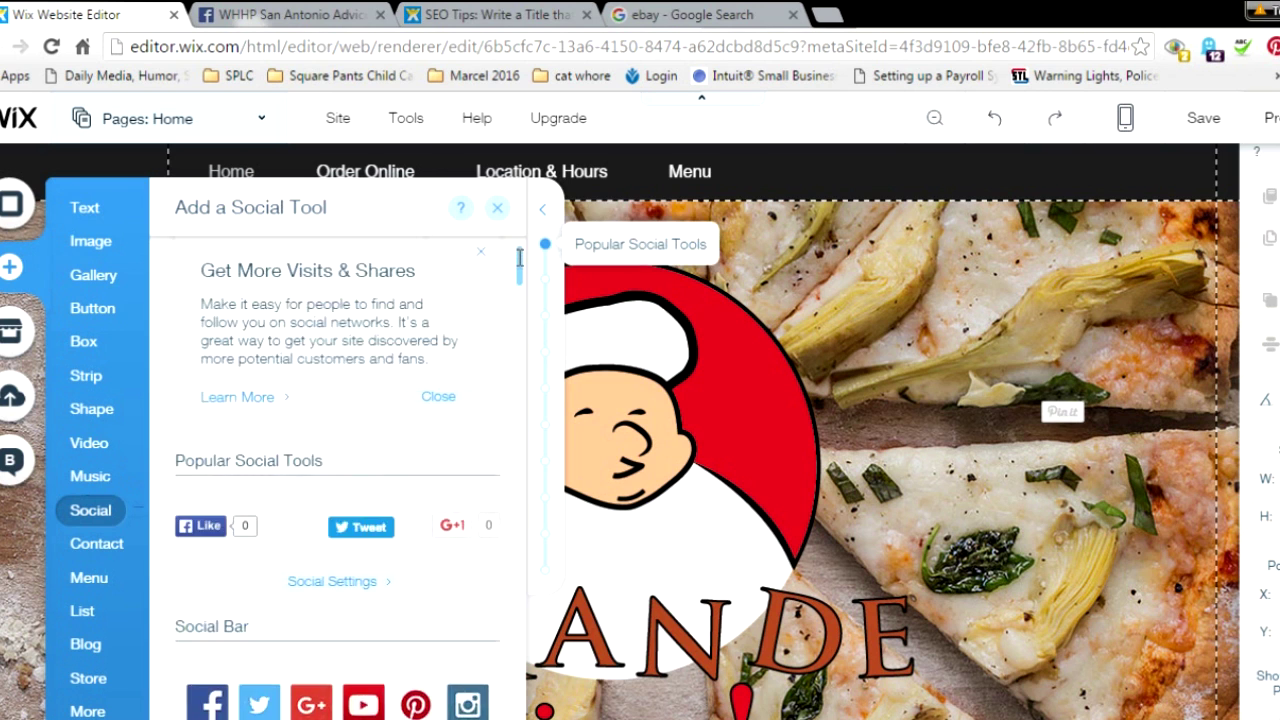
{"action": "scroll", "coordinate": [521, 296], "scroll_direction": "down", "scroll_amount": 3}
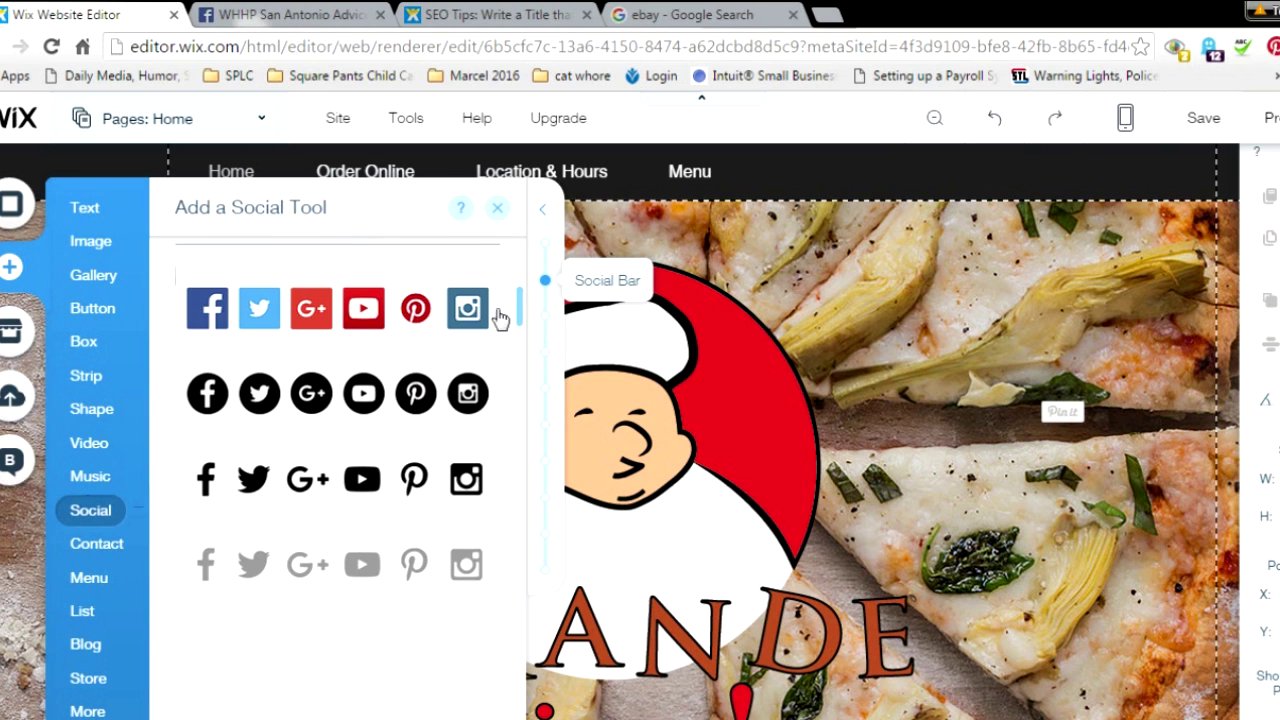
{"action": "left_click", "coordinate": [355, 312]}
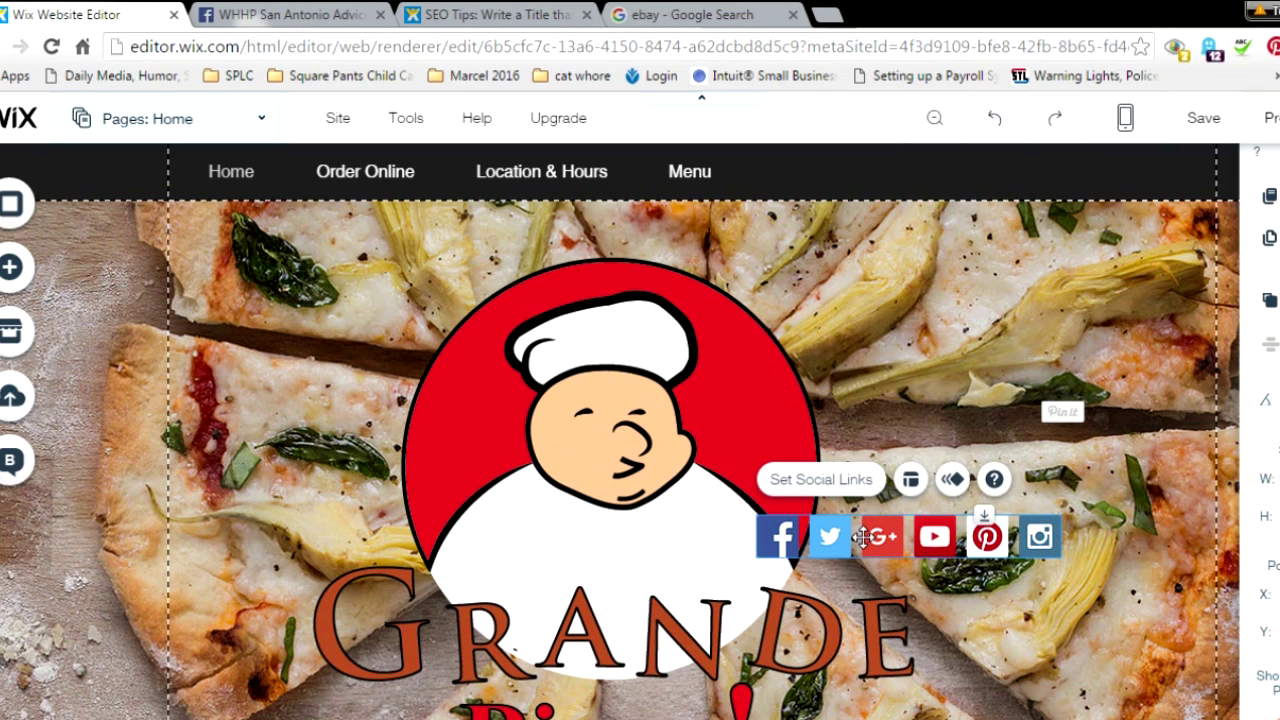
{"action": "left_click_drag", "start_coordinate": [870, 490], "coordinate": [894, 133]}
{"action": "left_click_drag", "start_coordinate": [897, 177], "coordinate": [912, 172]}
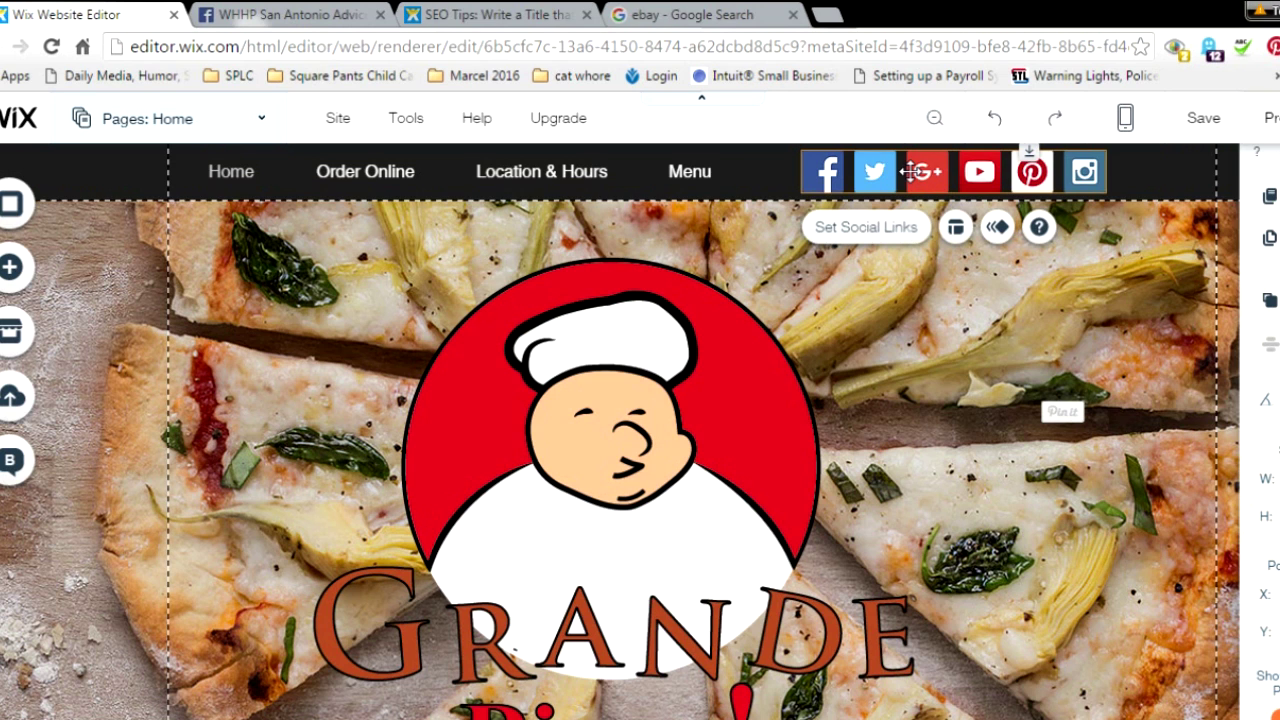
- Open the web address link of the new social bar's Facebook icon and clear its default URL
{"action": "double_click", "coordinate": [912, 172]}
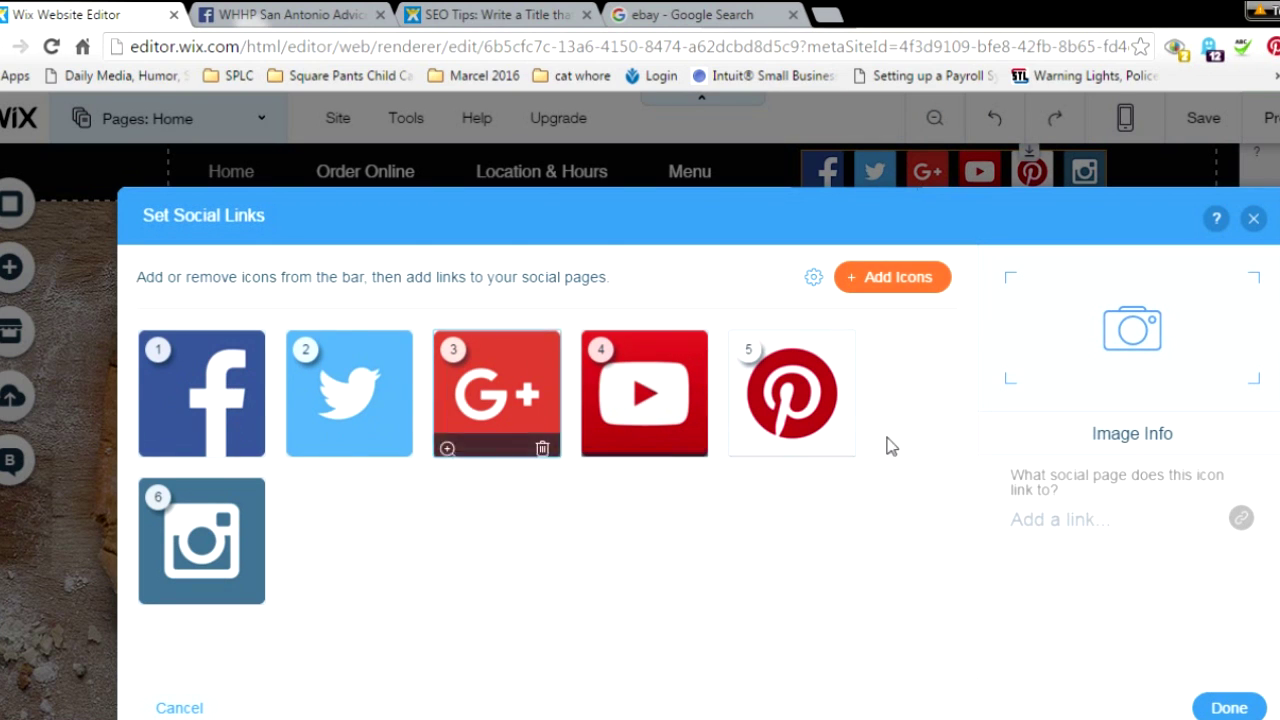
{"action": "left_click", "coordinate": [250, 393]}
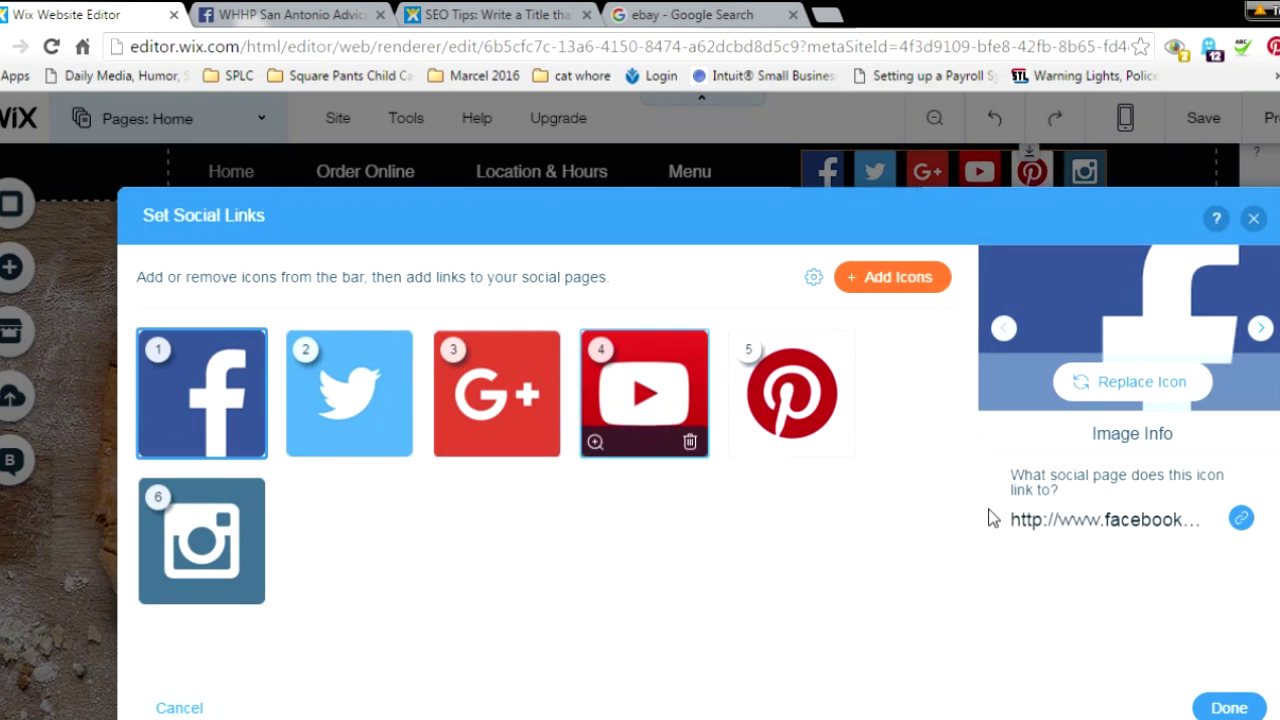
{"action": "left_click", "coordinate": [1120, 519]}
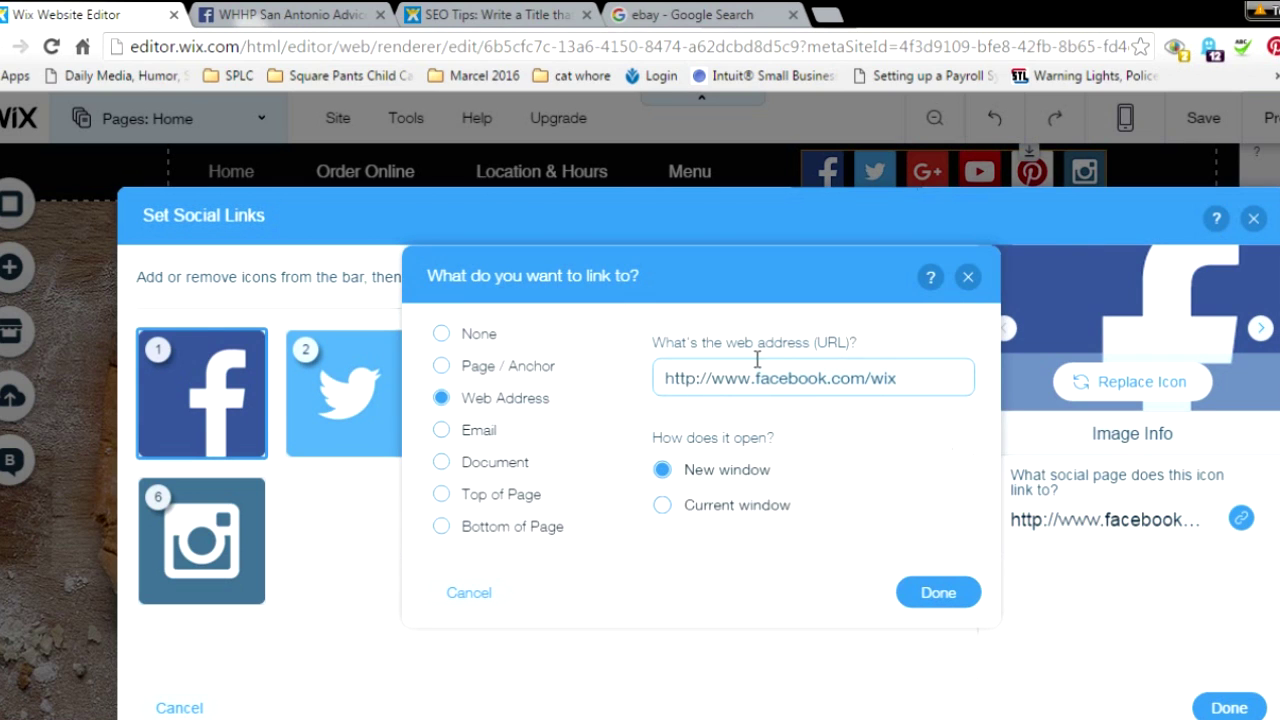
{"action": "triple_click", "coordinate": [660, 378]}
{"action": "key", "text": "BackSpace"}
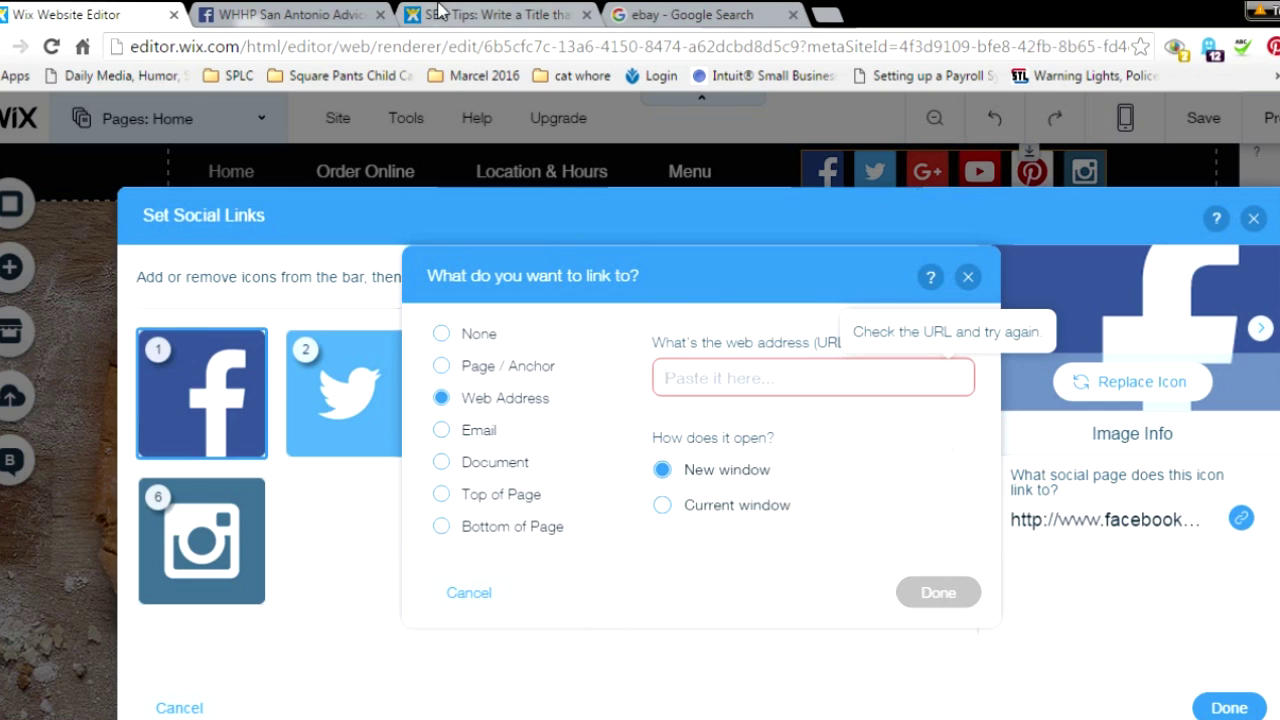
- Copy the WHHP San Antonio Advice & Marketing page's URL from Facebook and save it as the Facebook icon's link in Wix
{"action": "left_click", "coordinate": [292, 14]}
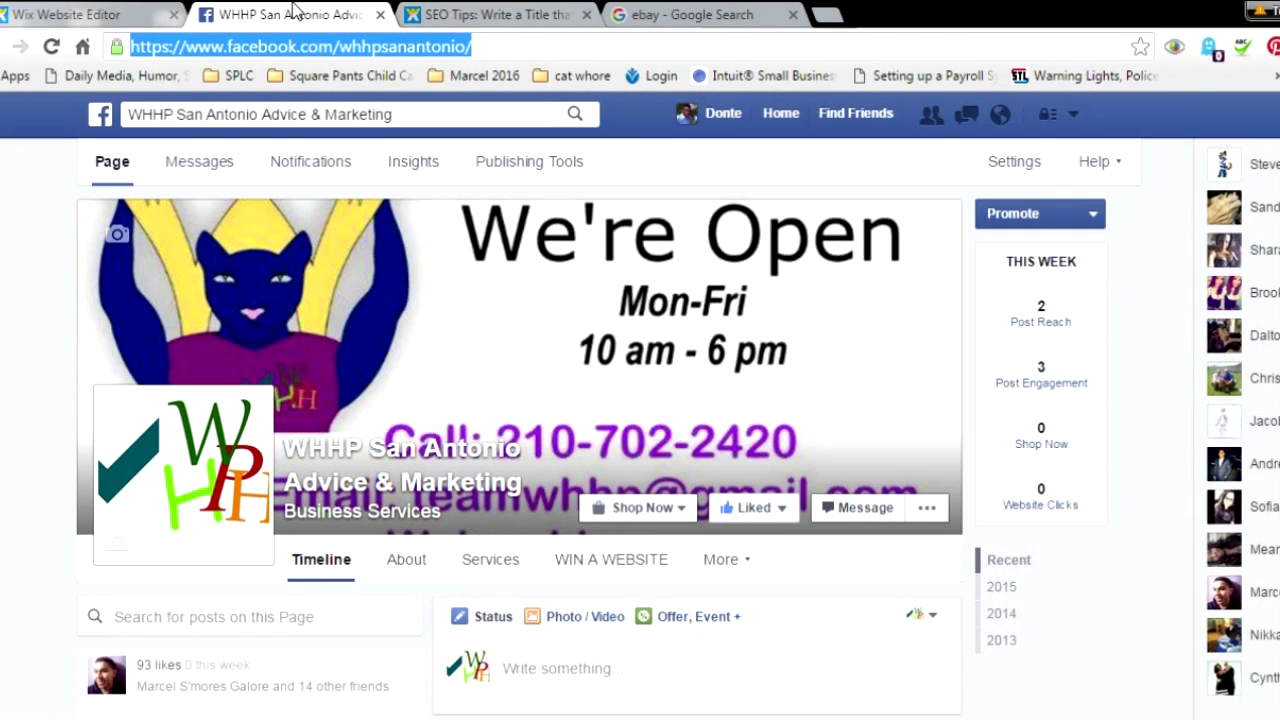
{"action": "right_click", "coordinate": [380, 50]}
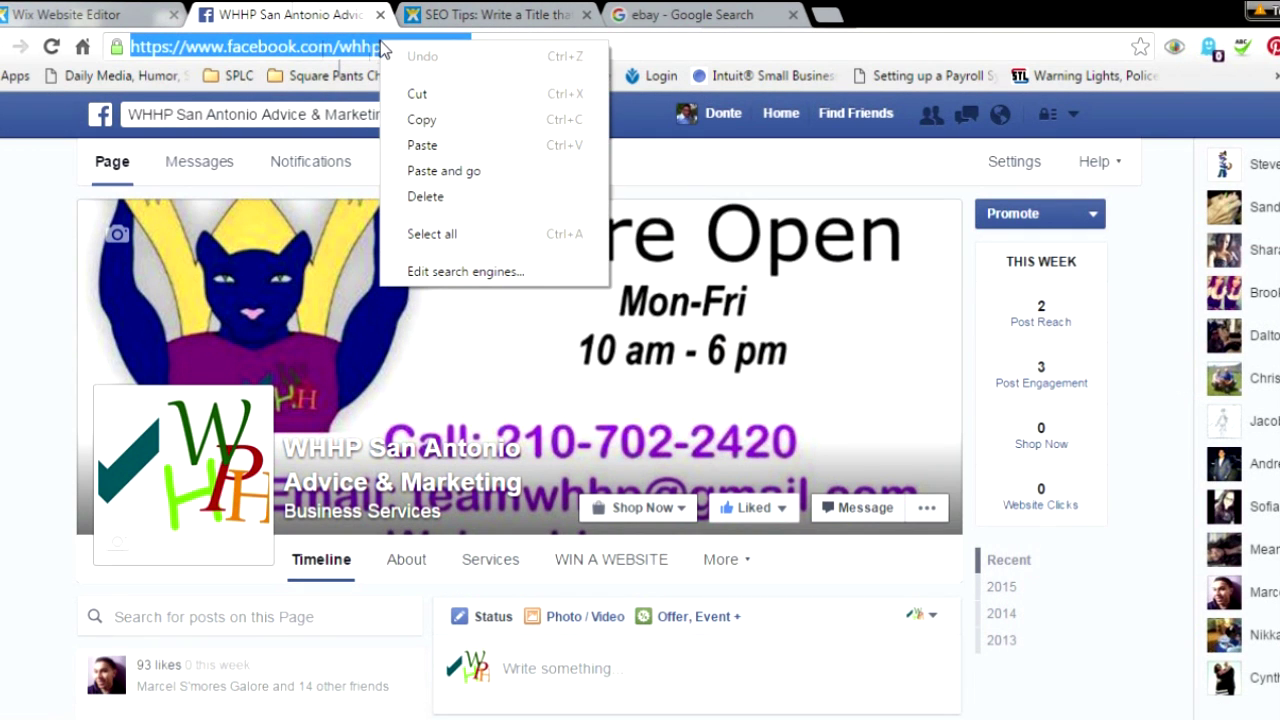
{"action": "left_click", "coordinate": [426, 117]}
{"action": "left_click", "coordinate": [67, 14]}
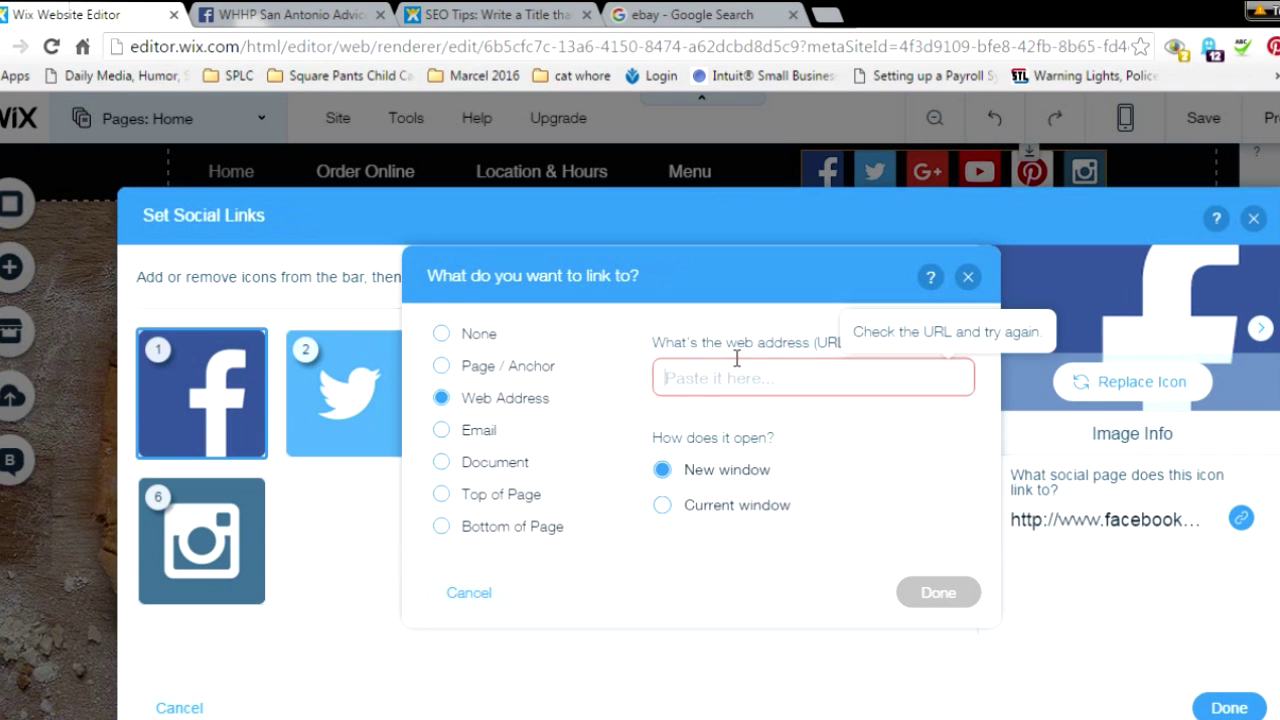
{"action": "key", "text": "ctrl+v"}
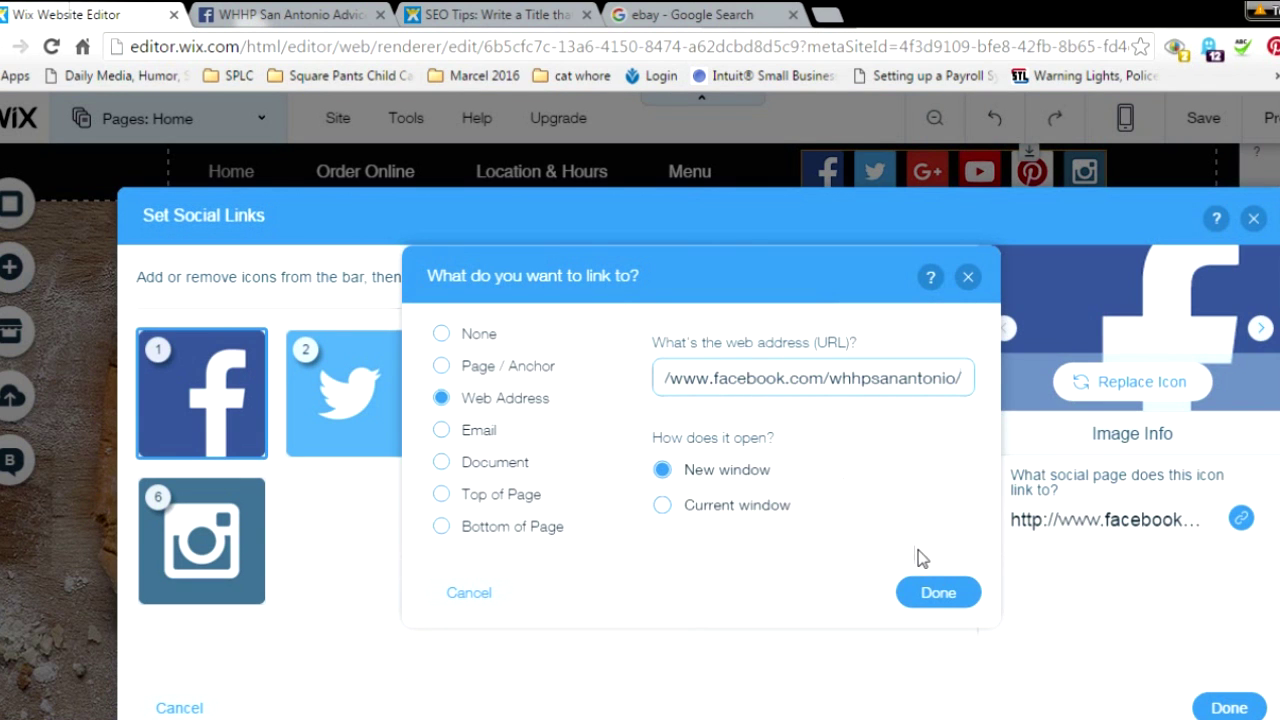
{"action": "left_click", "coordinate": [937, 592]}
{"action": "left_click", "coordinate": [1211, 708]}
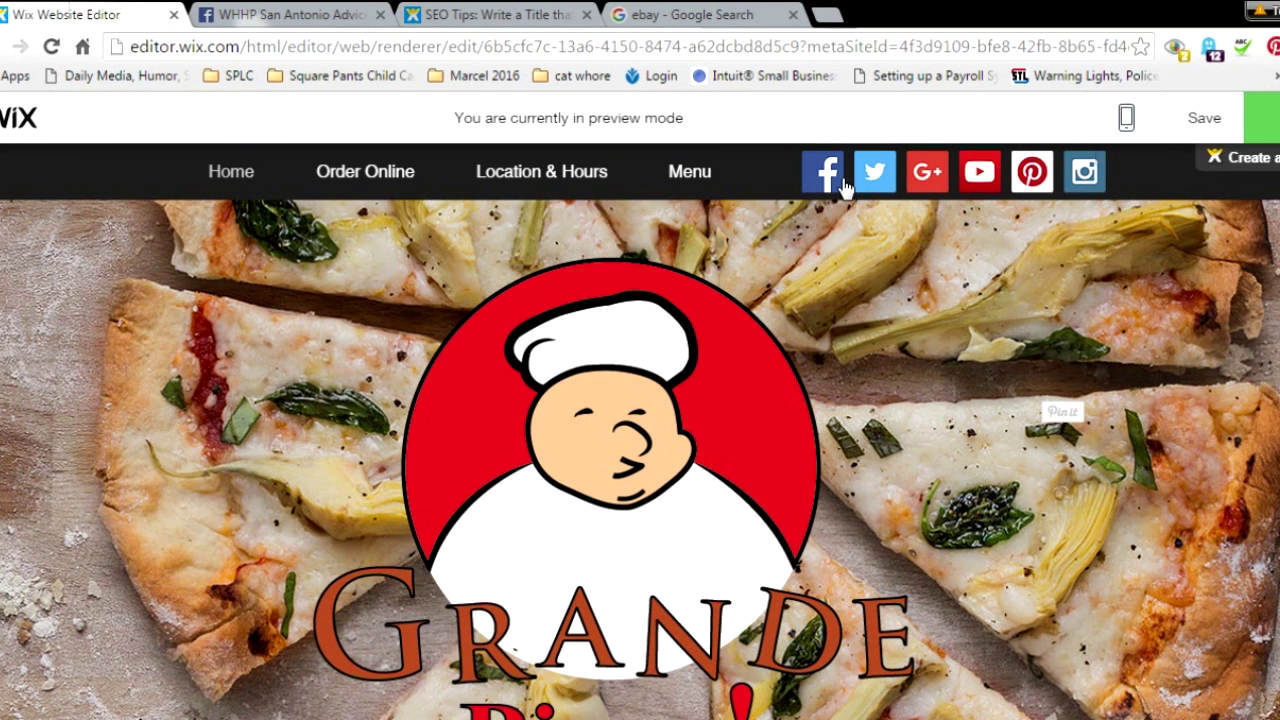
- Test the new social bar's Facebook icon in the site preview
{"action": "left_click", "coordinate": [834, 177]}
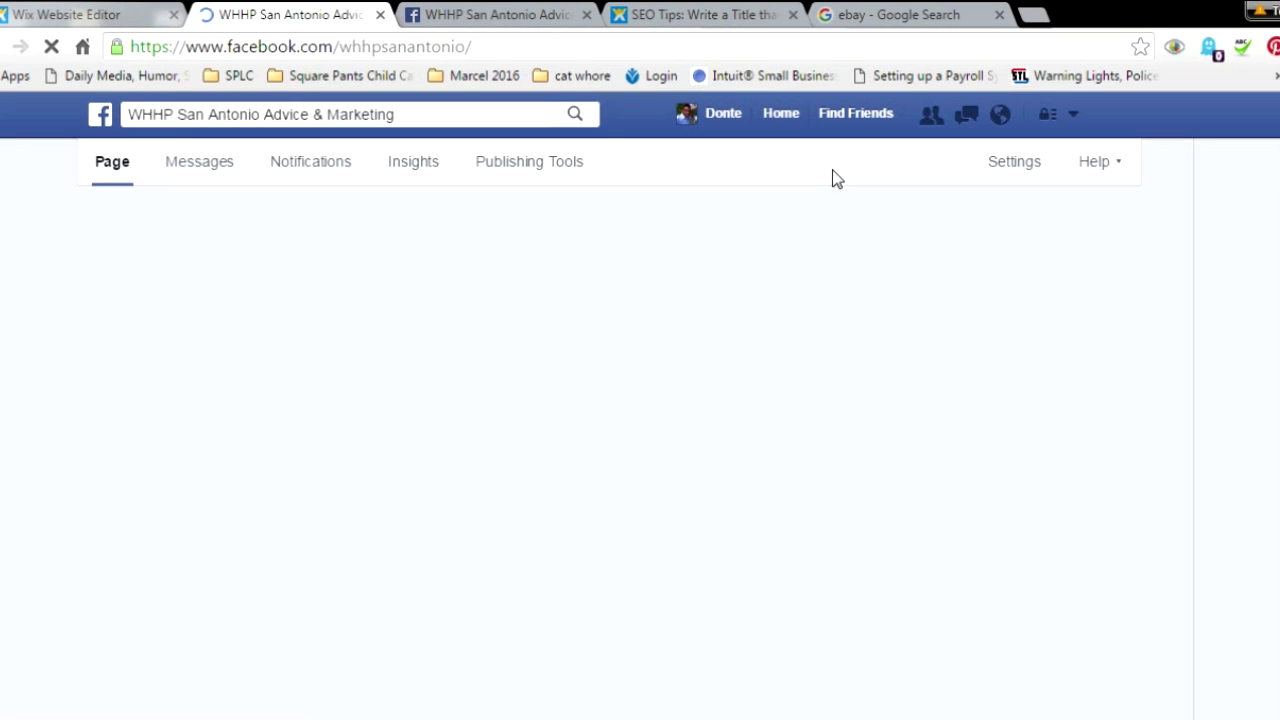